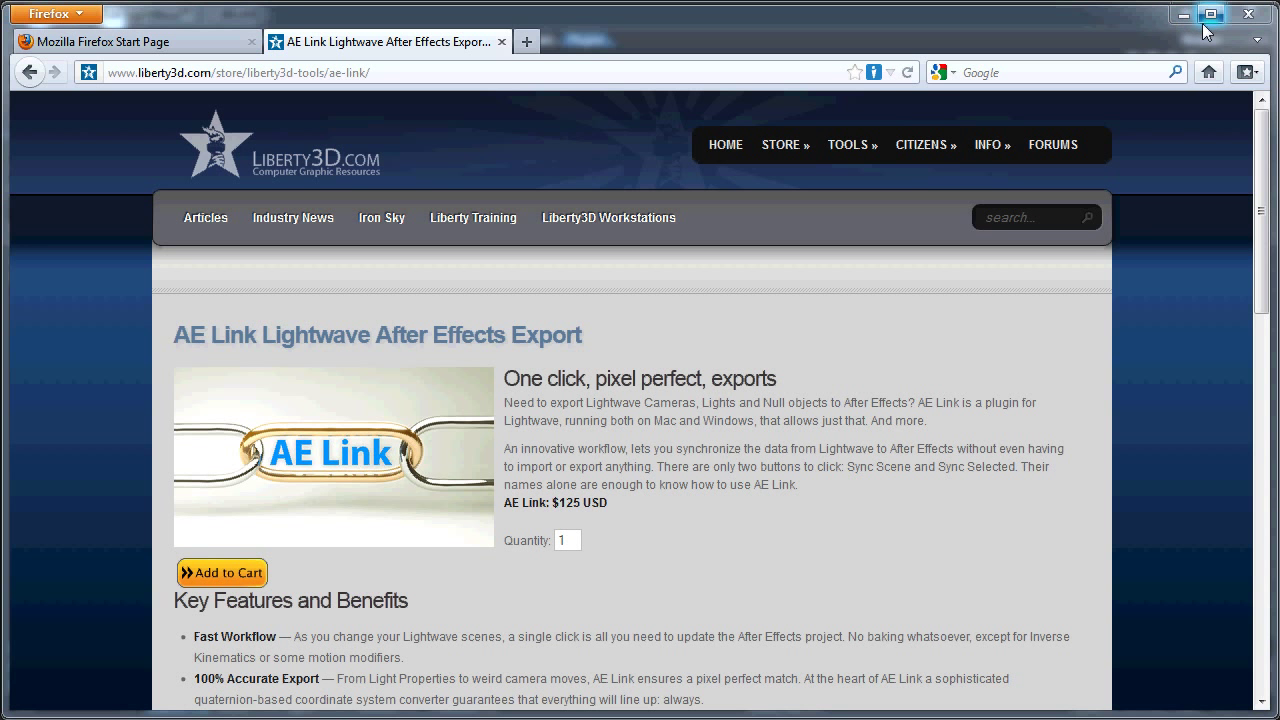
- Orbit the Perspective view, scrub to about frame 45, and switch the viewport to Camera View
left_click(1182, 16)
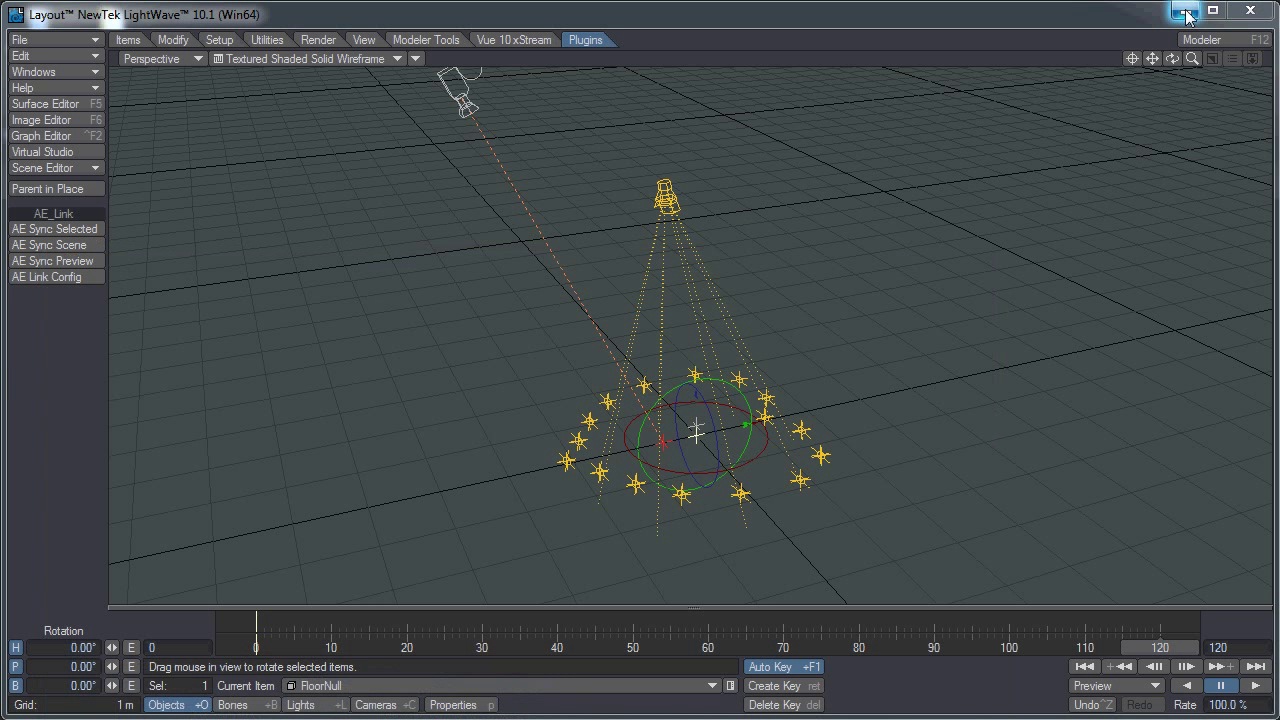
left_click_drag(1172, 58, 1037, 134)
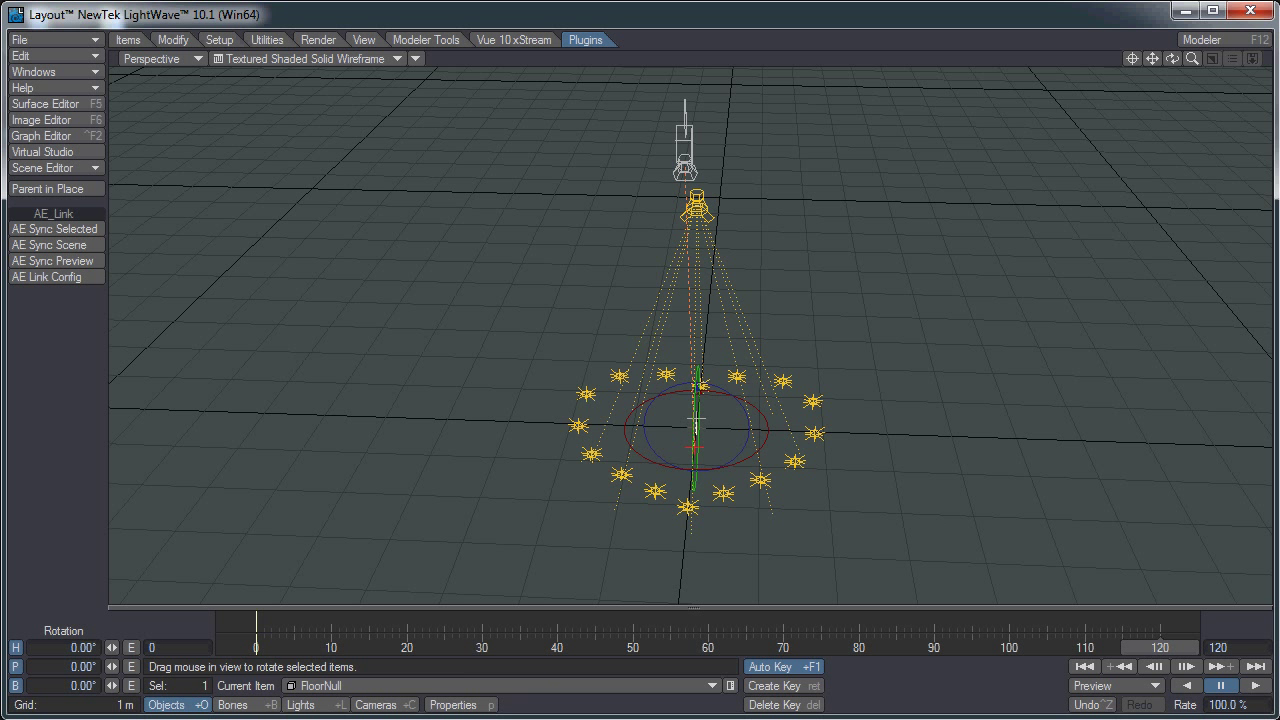
left_click_drag(1158, 648, 520, 647)
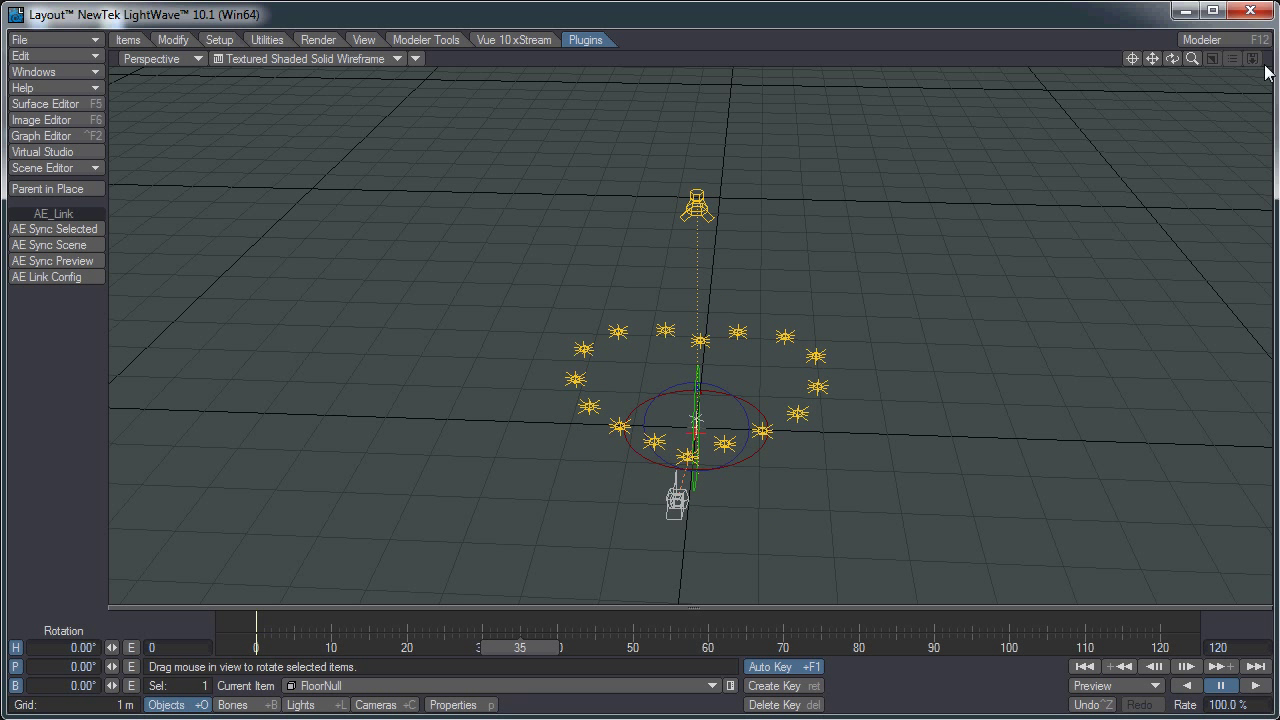
left_click(171, 58)
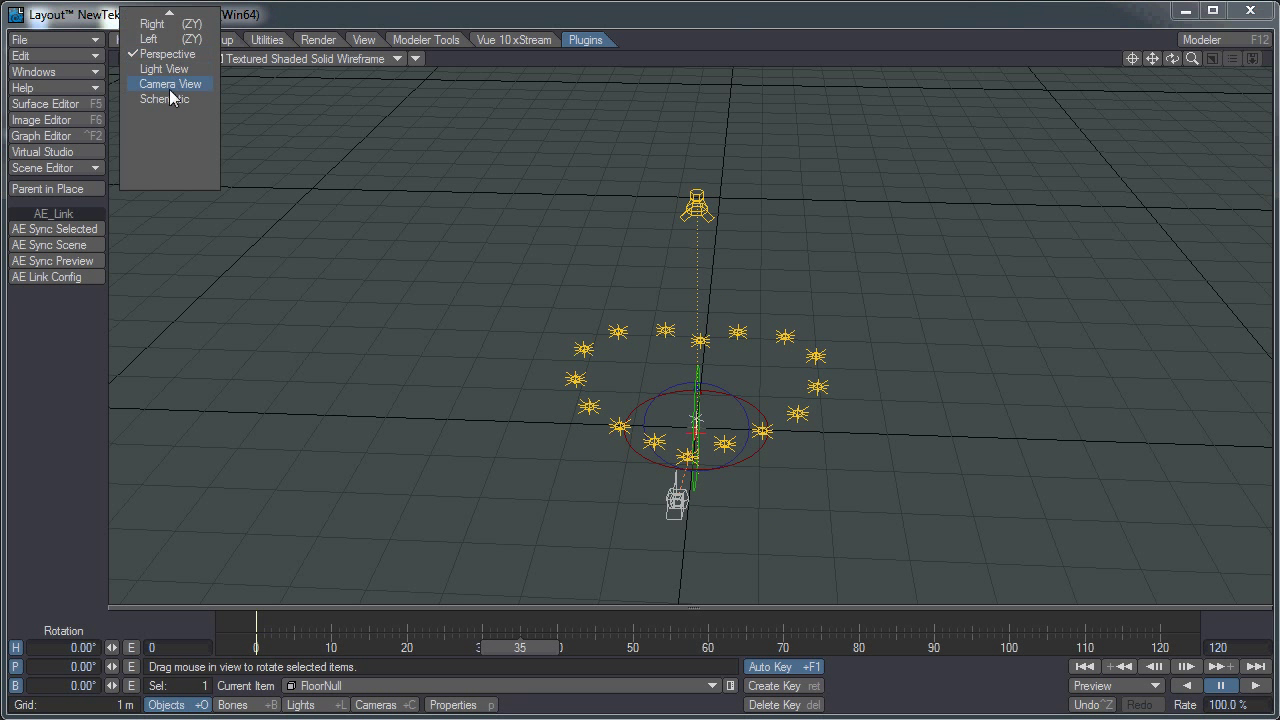
left_click(170, 84)
- Play the camera animation, stopping around frame 55, with FloorNull kept as the current item
left_click(1253, 688)
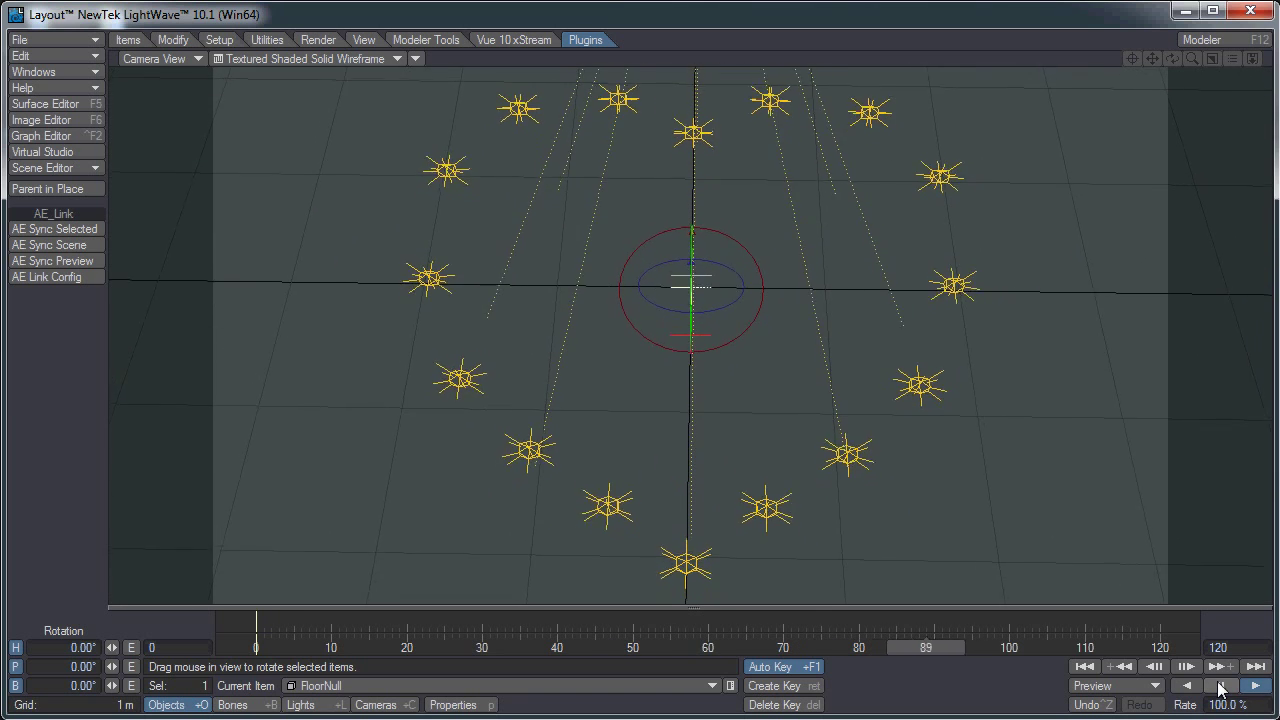
left_click(1221, 686)
left_click(1226, 687)
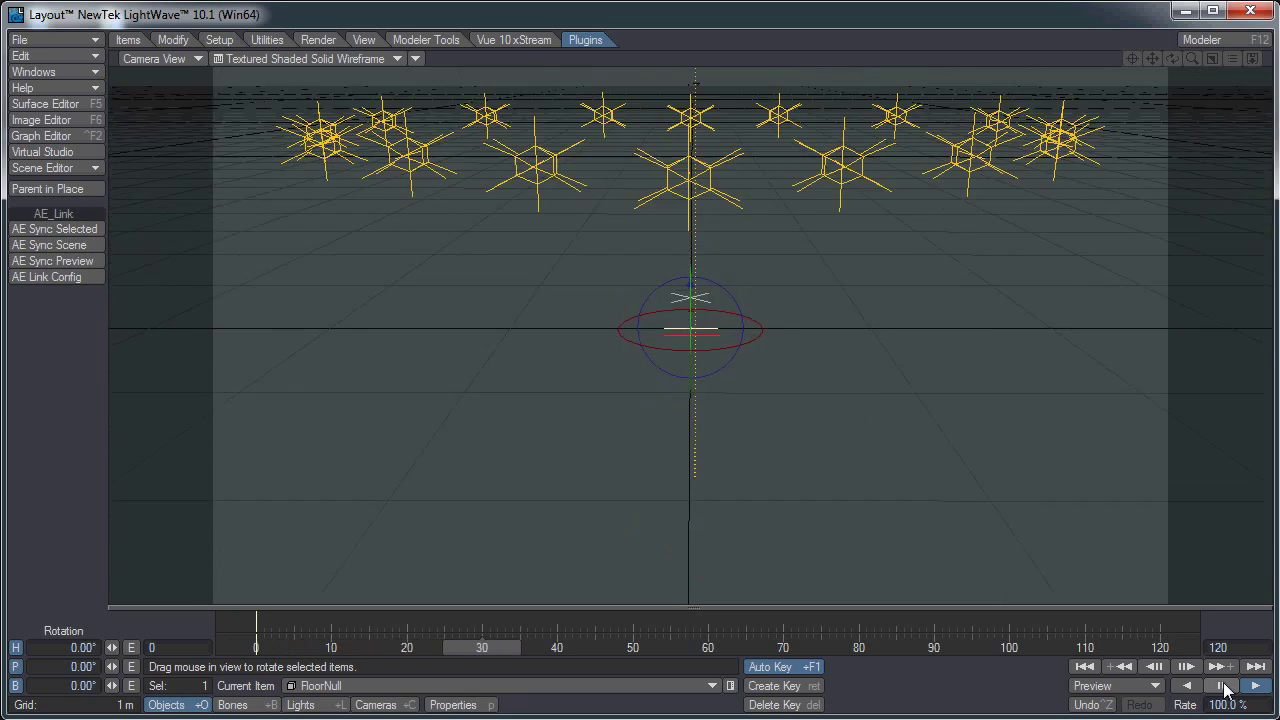
left_click(1222, 686)
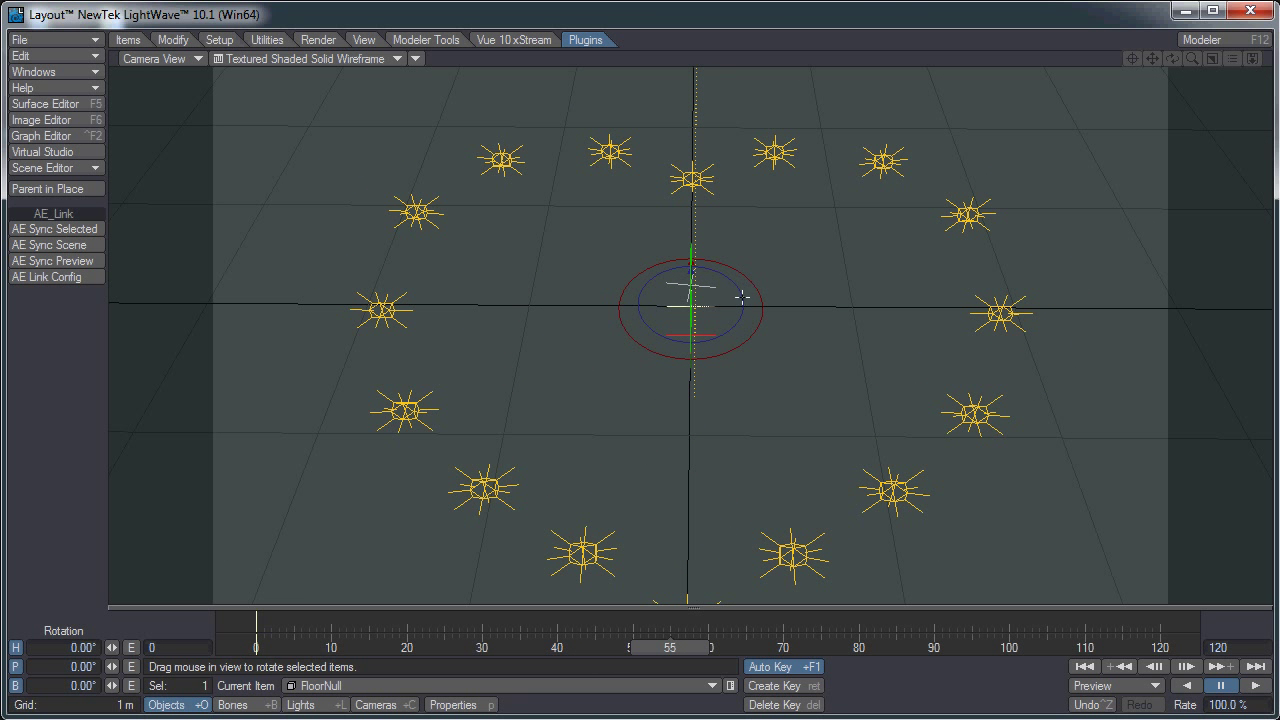
left_click(321, 690)
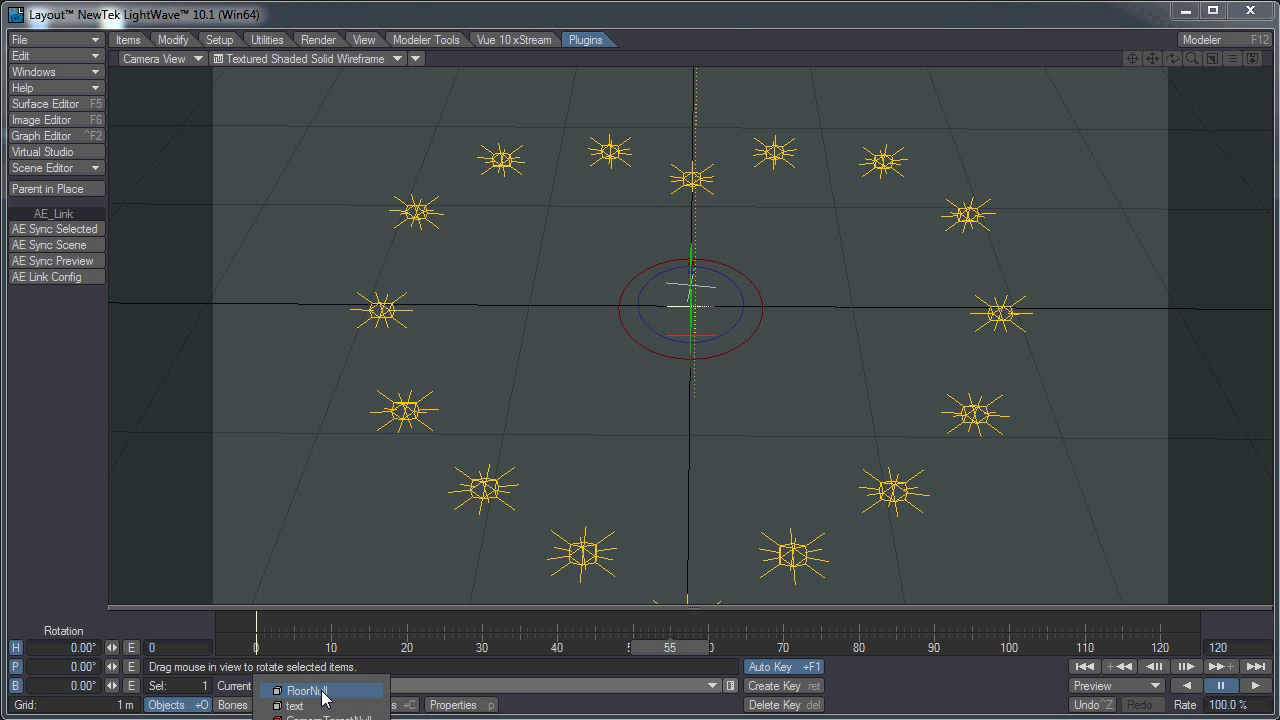
left_click(342, 687)
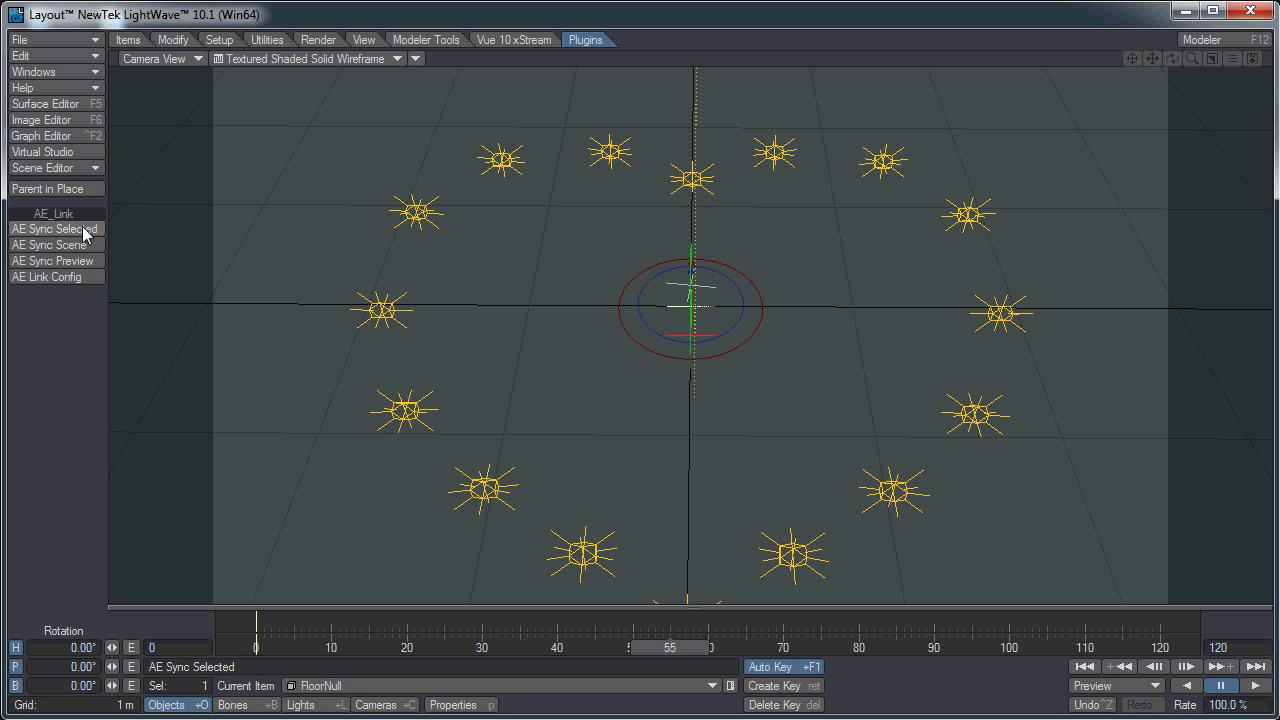
left_click(64, 278)
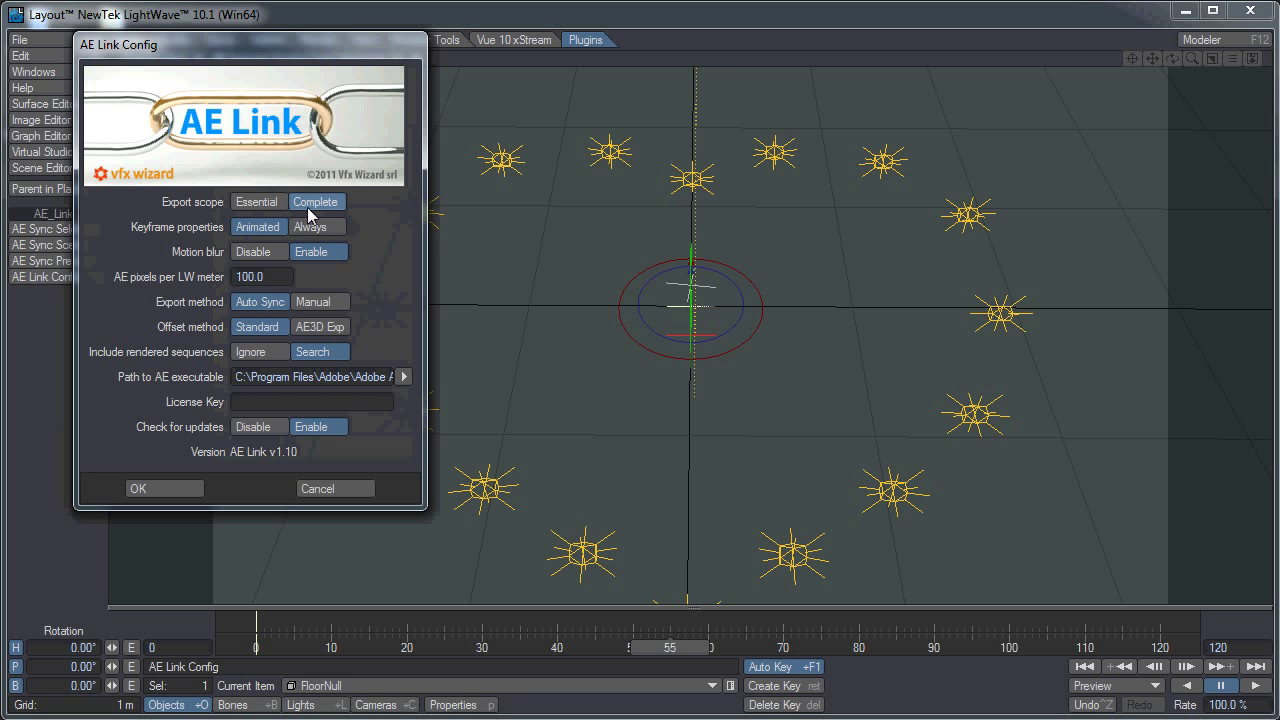
left_click(174, 486)
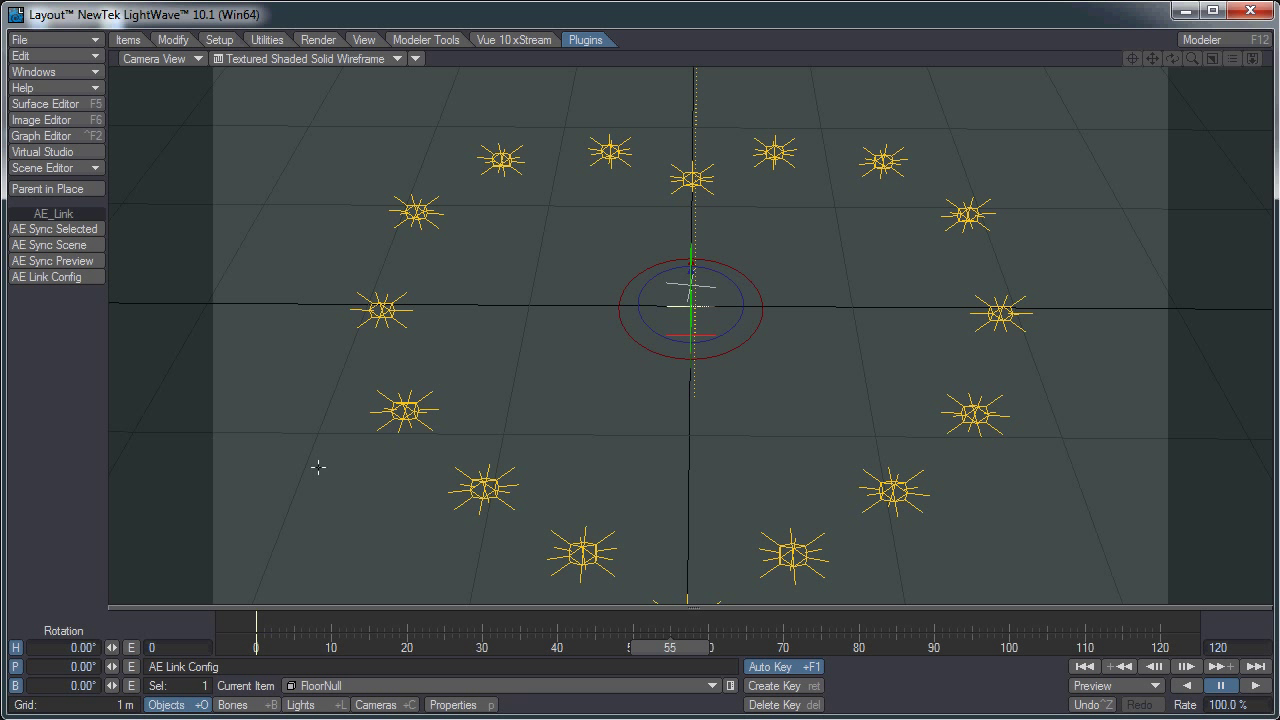
left_click_drag(688, 647, 505, 647)
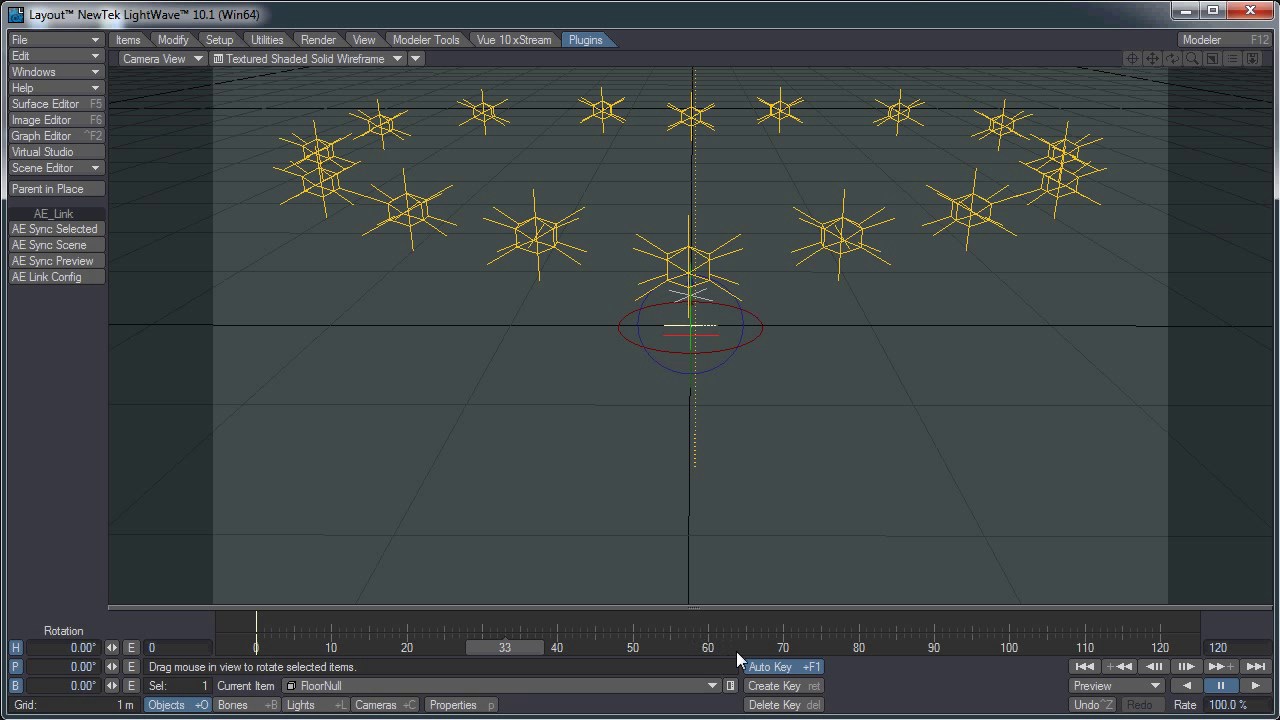
left_click_drag(505, 647, 948, 647)
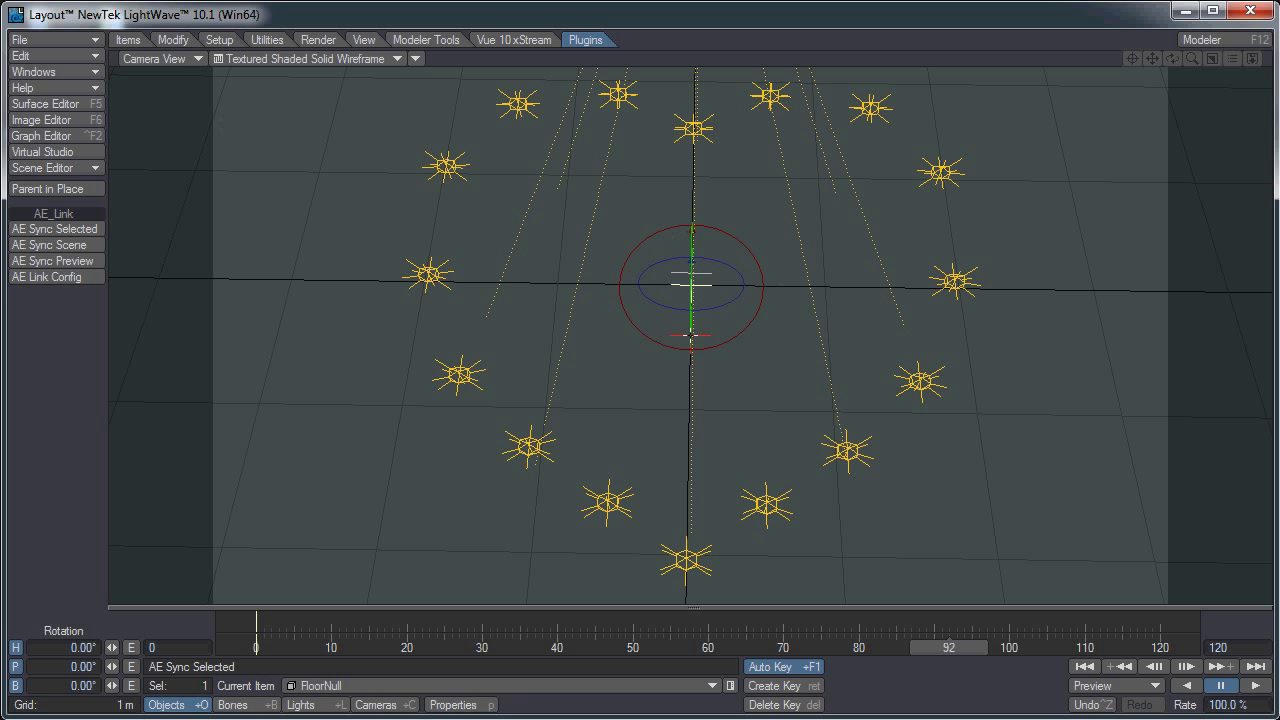
- Attach the AE Link Layer Type custom object to FloorNull and open its settings
left_click(453, 704)
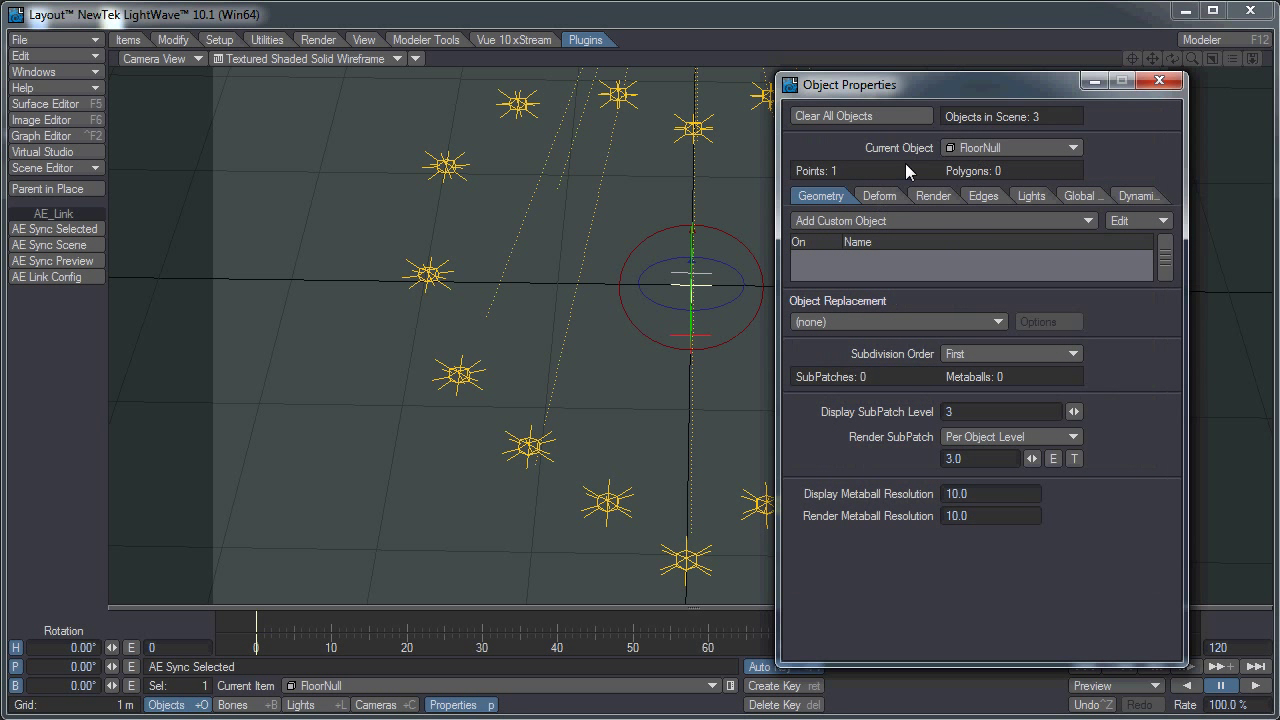
left_click(838, 221)
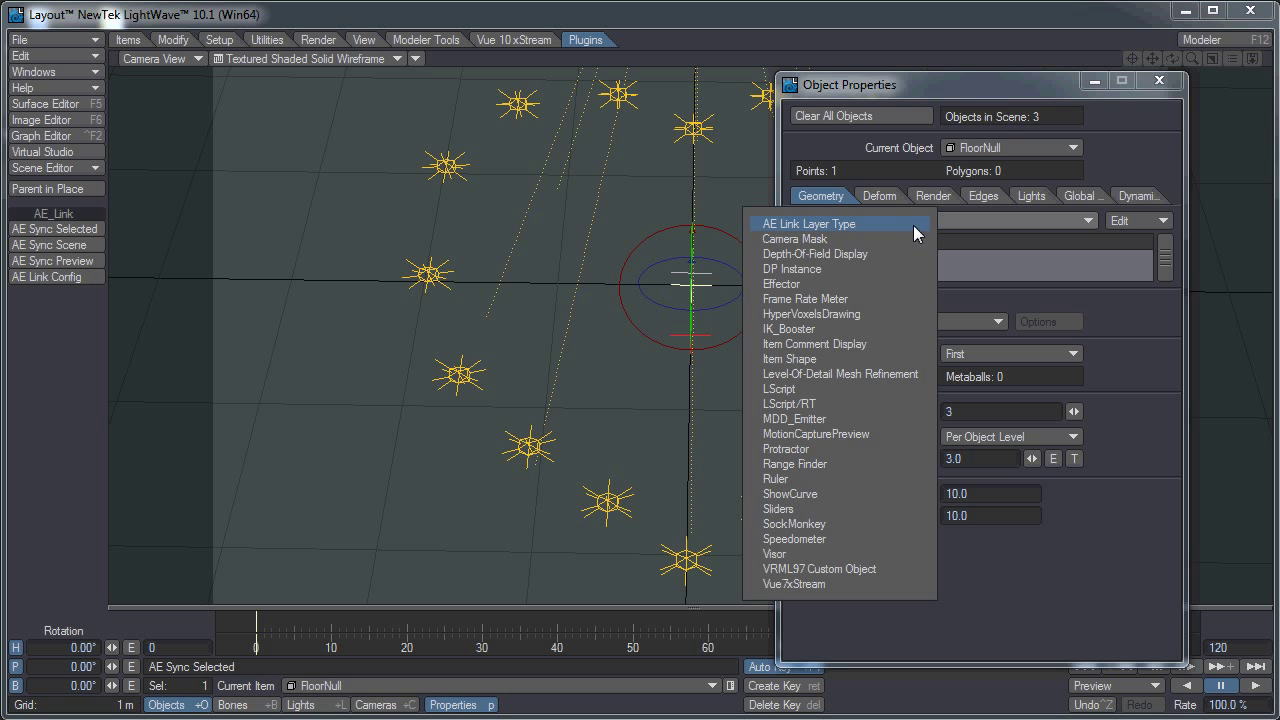
left_click(837, 226)
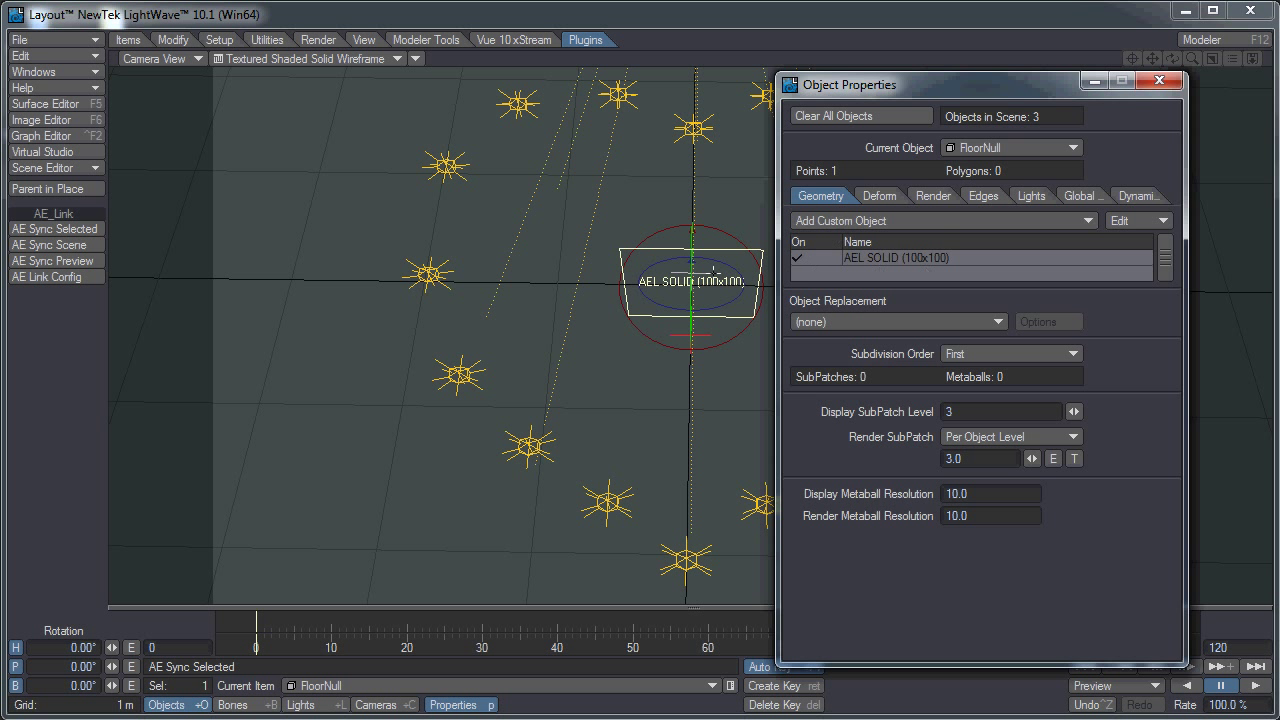
double_click(934, 257)
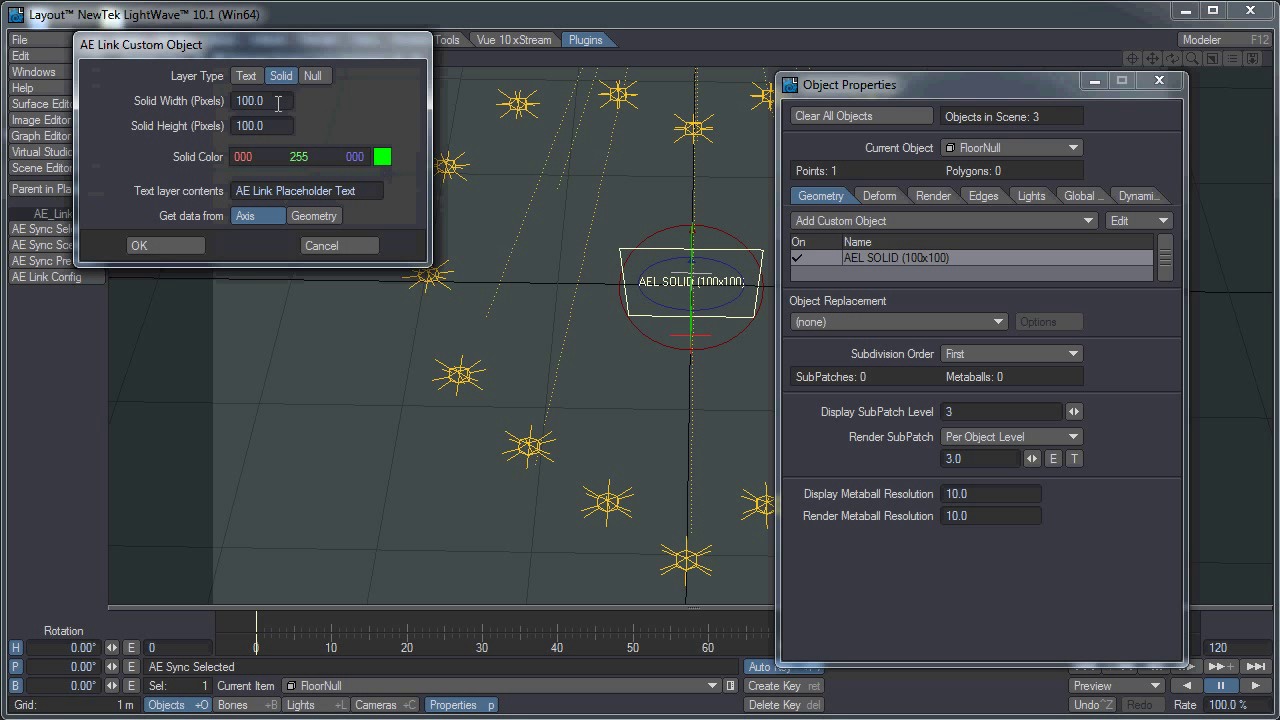
- Set the AE Link solid's width and height to 2000
type("300")
key("BackSpace")
key("BackSpace")
key("BackSpace")
type("2000")
key("Tab")
type("22")
key("BackSpace")
type("000")
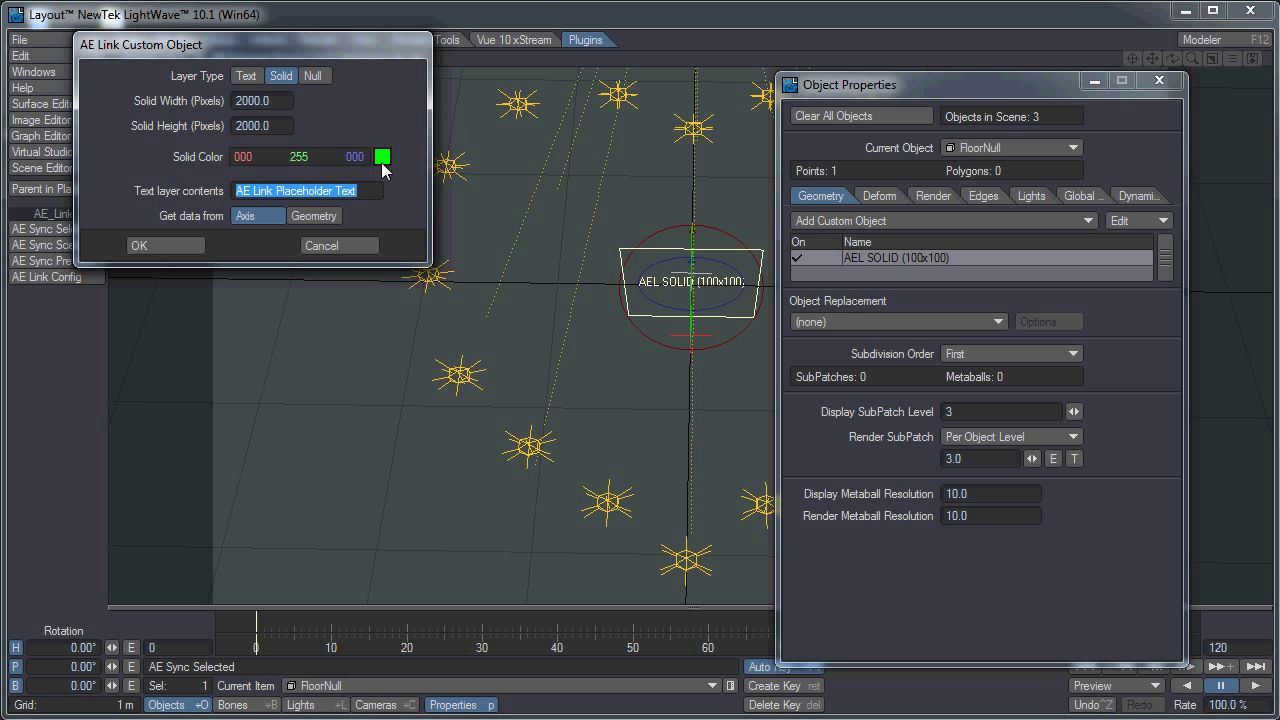
- Give the solid the grey-blue colour 92/126/167 and apply the settings
left_click(381, 156)
left_click(418, 222)
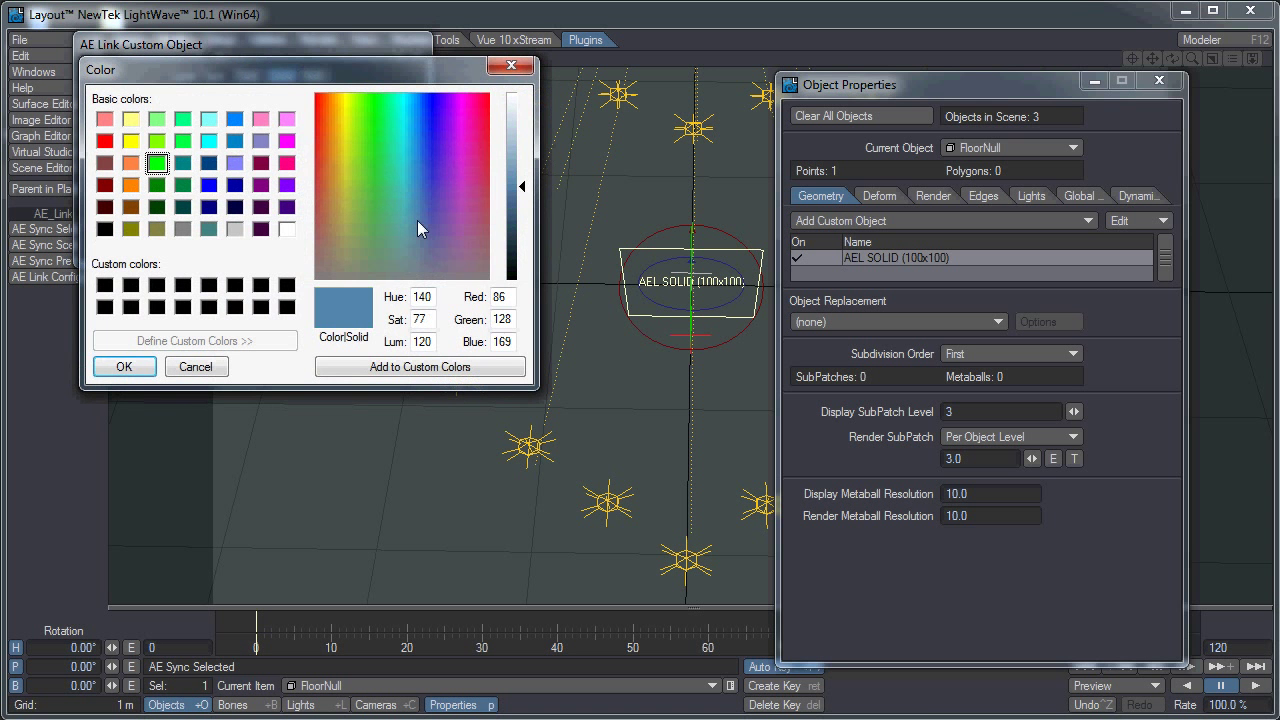
left_click(519, 175)
left_click_drag(519, 175, 519, 190)
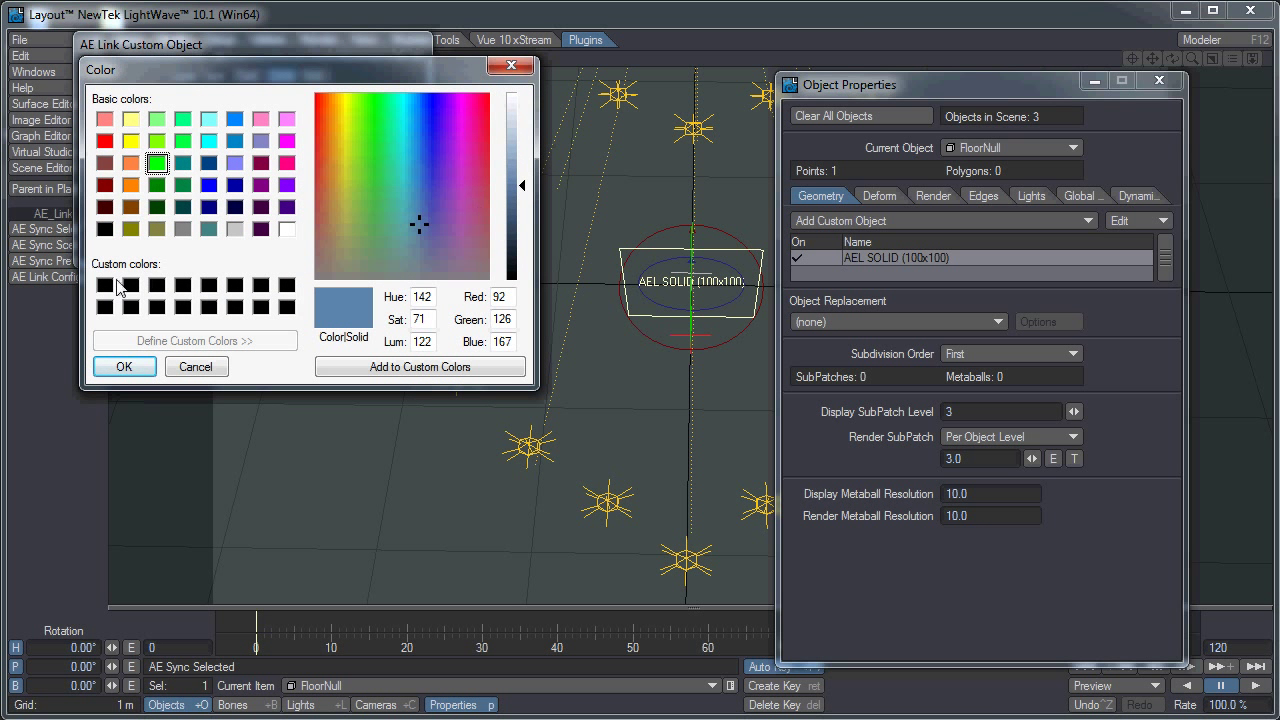
left_click(124, 366)
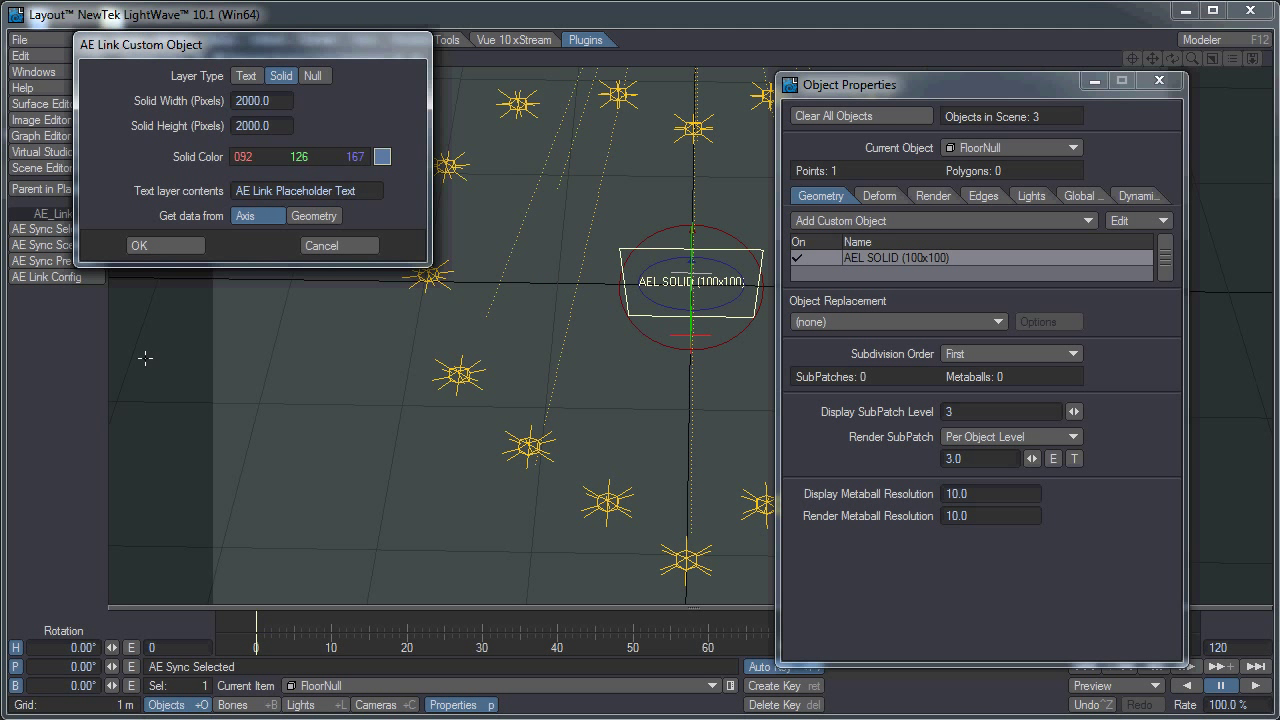
left_click(170, 245)
left_click(1159, 80)
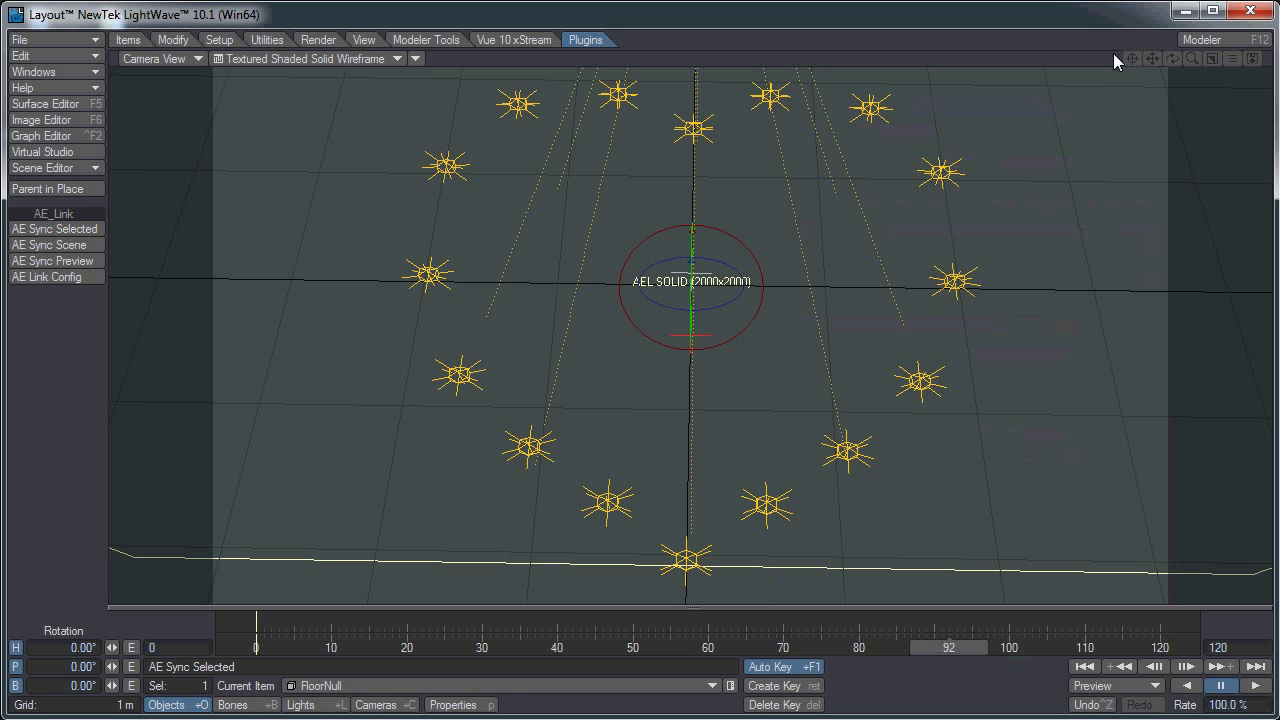
- Return the viewport to Perspective, zoom far out, and go to frame 0
left_click(196, 58)
left_click(200, 28)
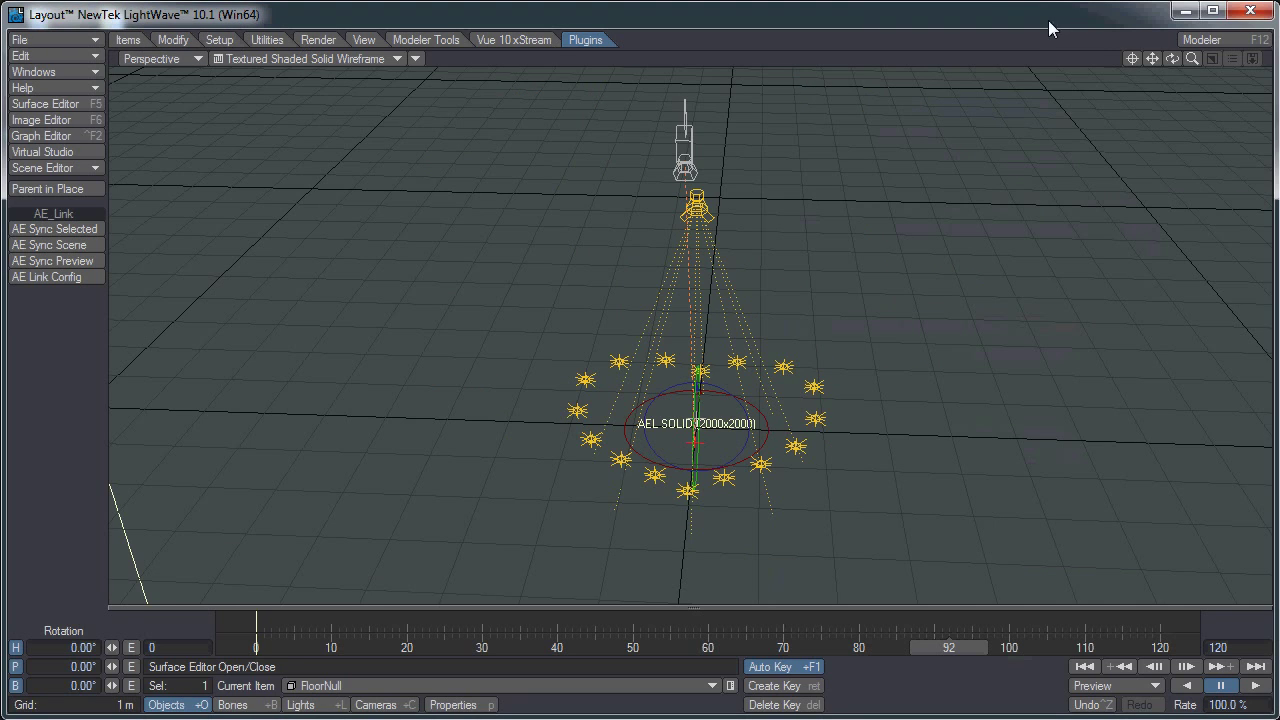
left_click_drag(1192, 58, 1136, 86)
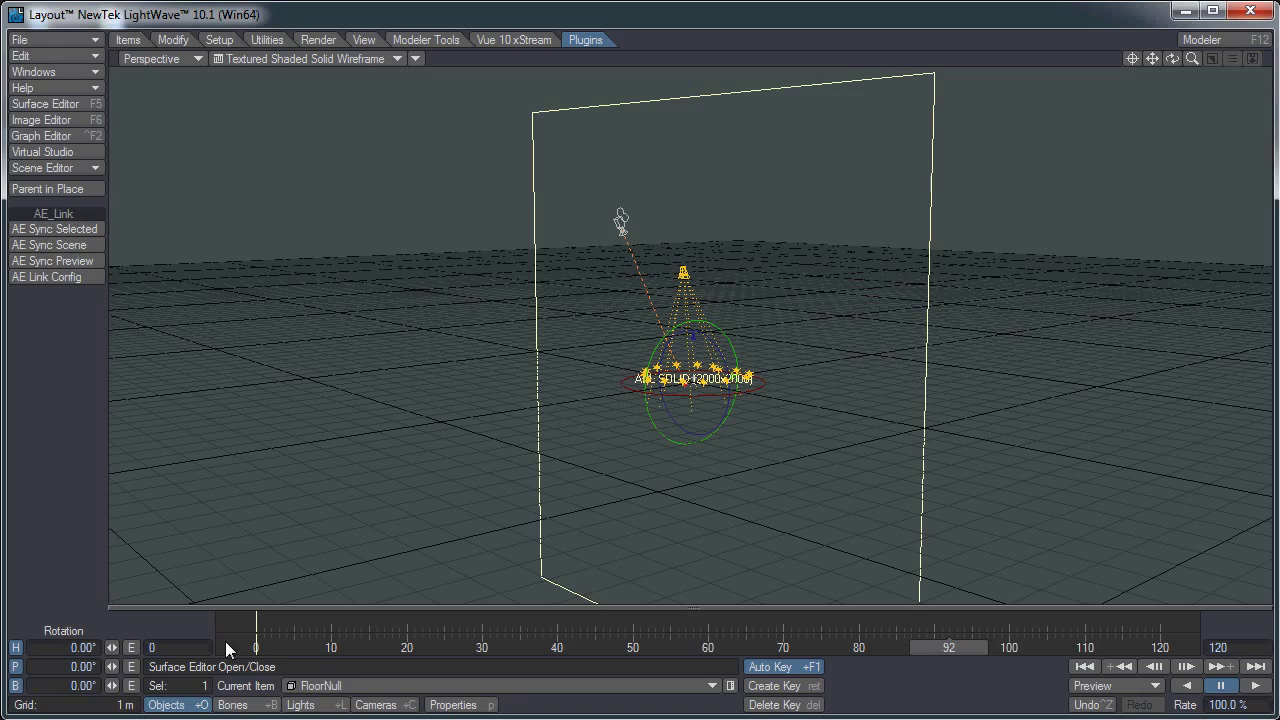
left_click(256, 628)
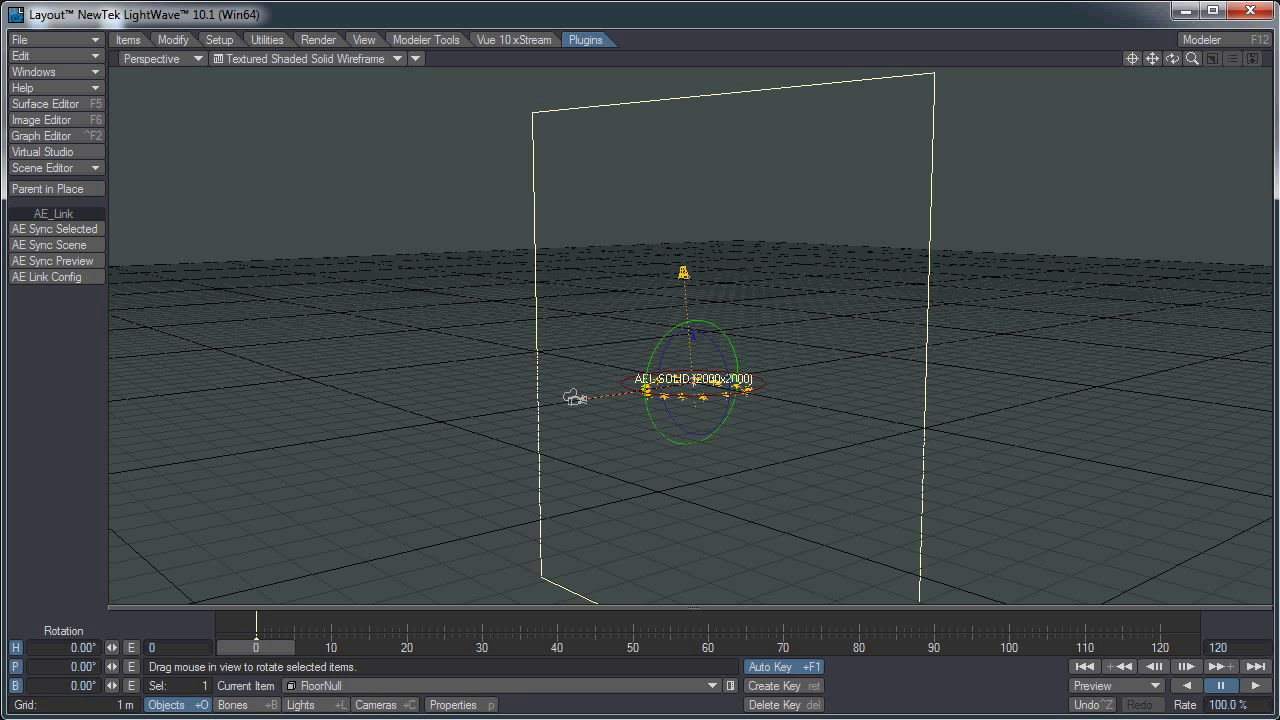
- Pitch the AEL SOLID plane 90° to lie flat, then nudge it slightly across the ground
left_click(62, 672)
type("90")
key("Tab")
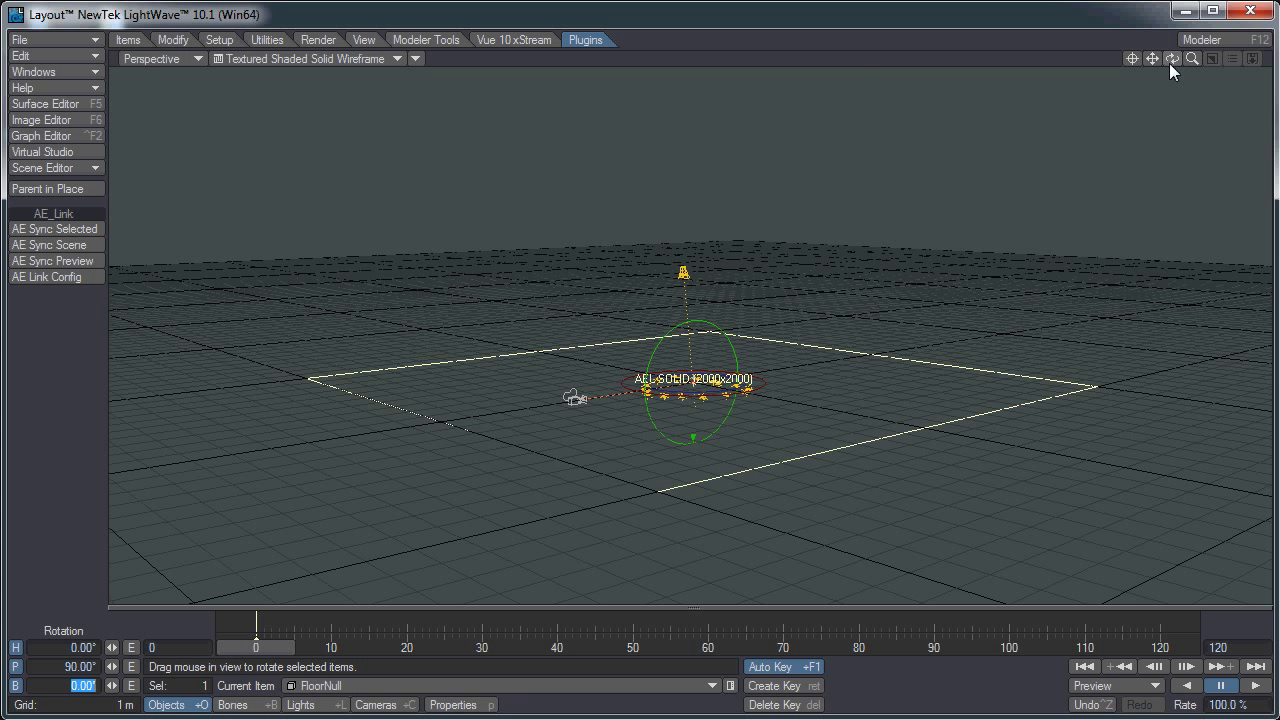
left_click(318, 686)
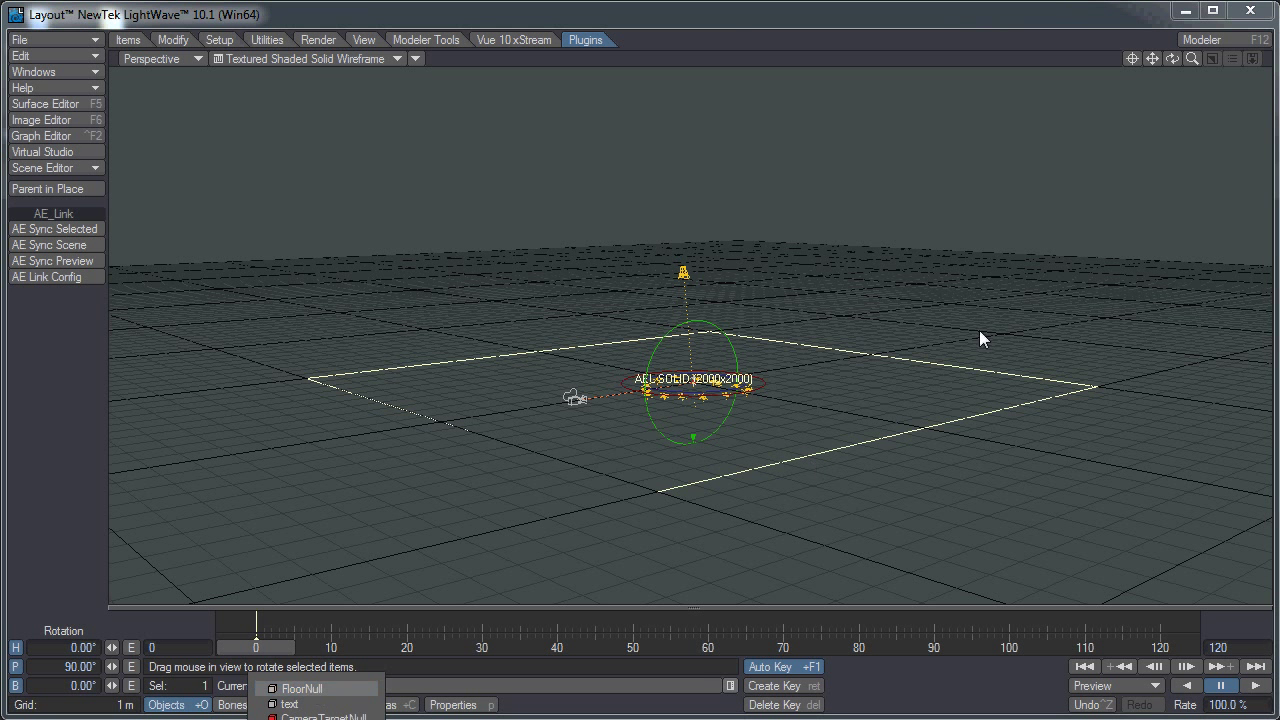
key("t")
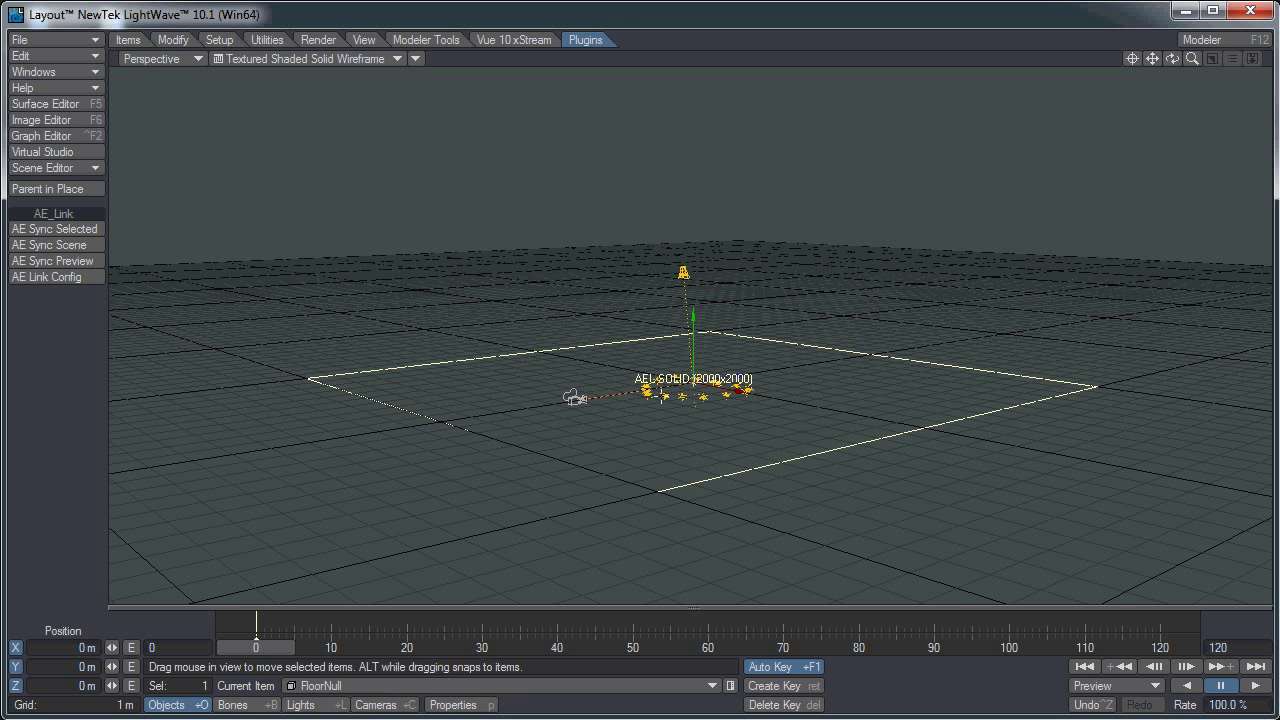
left_click_drag(650, 386, 658, 393)
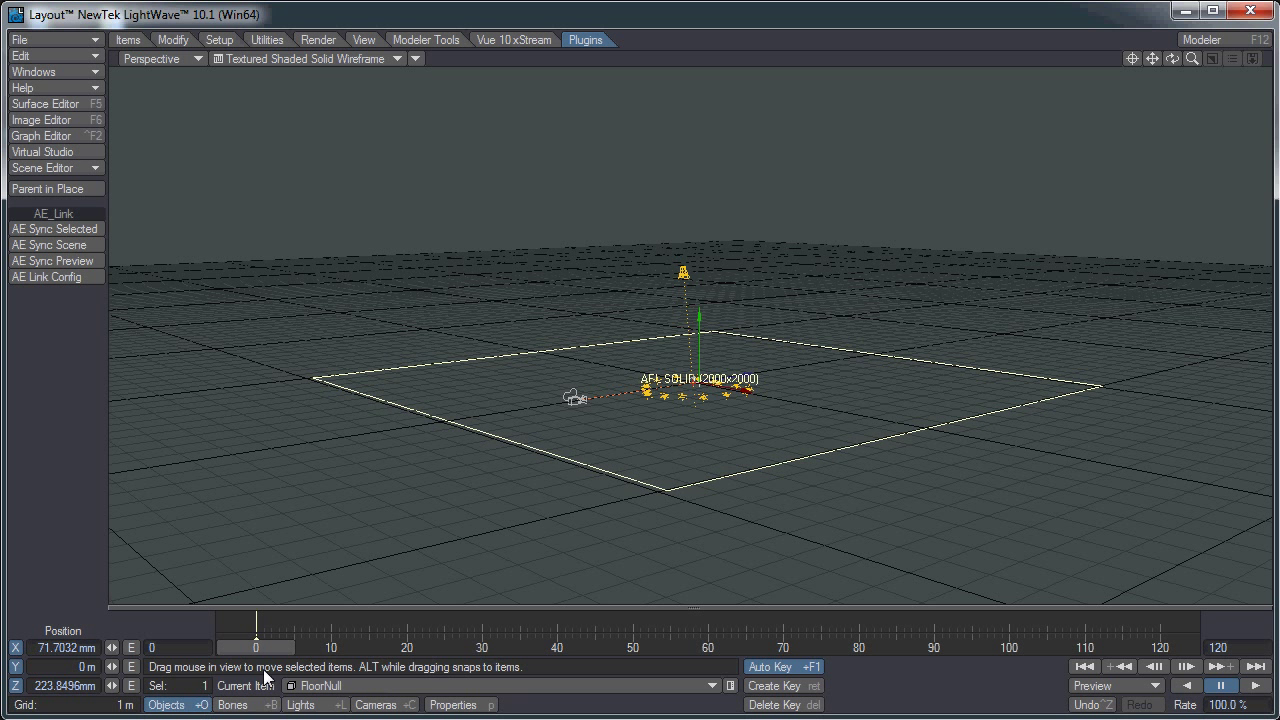
- Select the text item and tilt the Perspective view down over the lights and floor
left_click(266, 681)
left_click(300, 697)
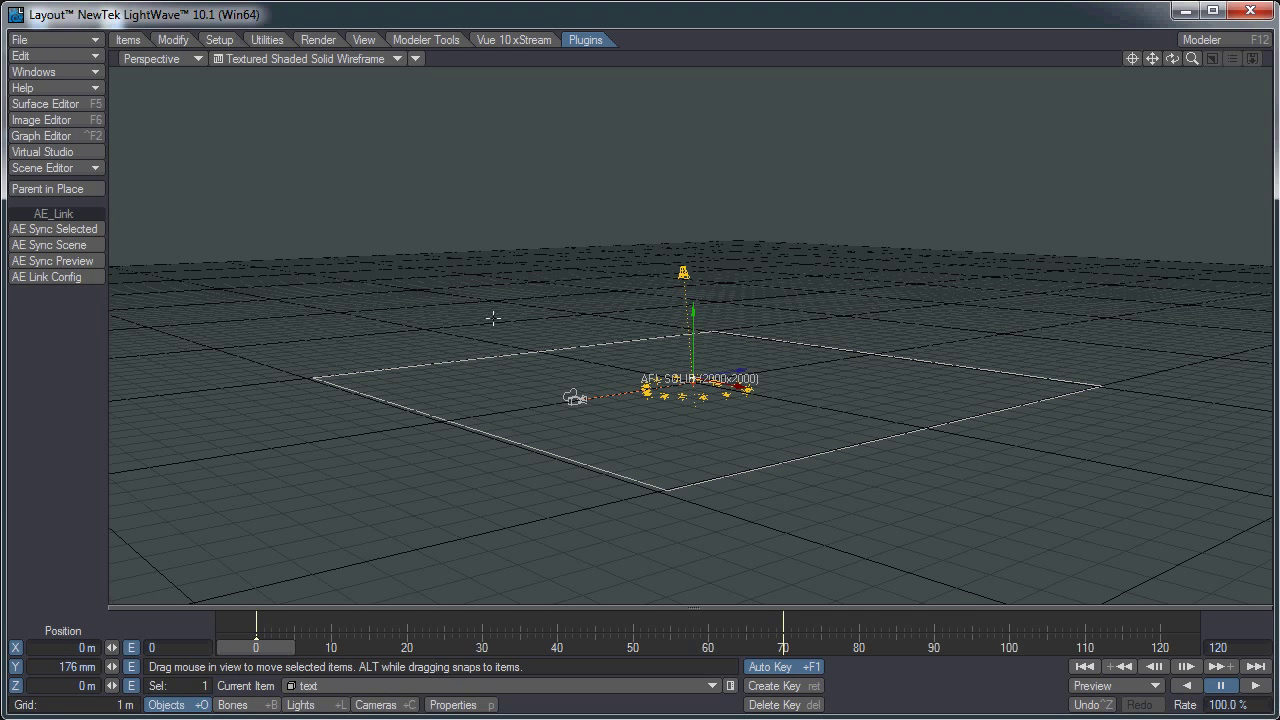
left_click_drag(503, 423, 742, 338, "alt")
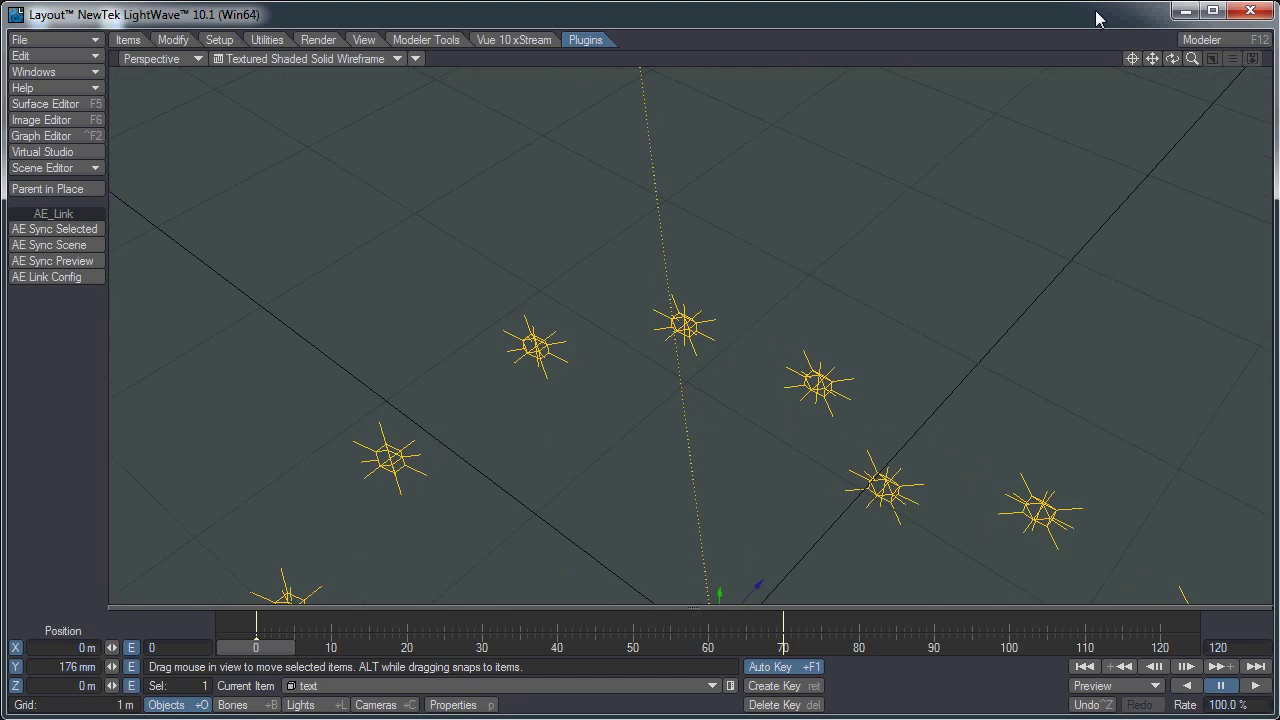
left_click_drag(1132, 58, 1025, 290)
left_click_drag(838, 508, 870, 480, "alt")
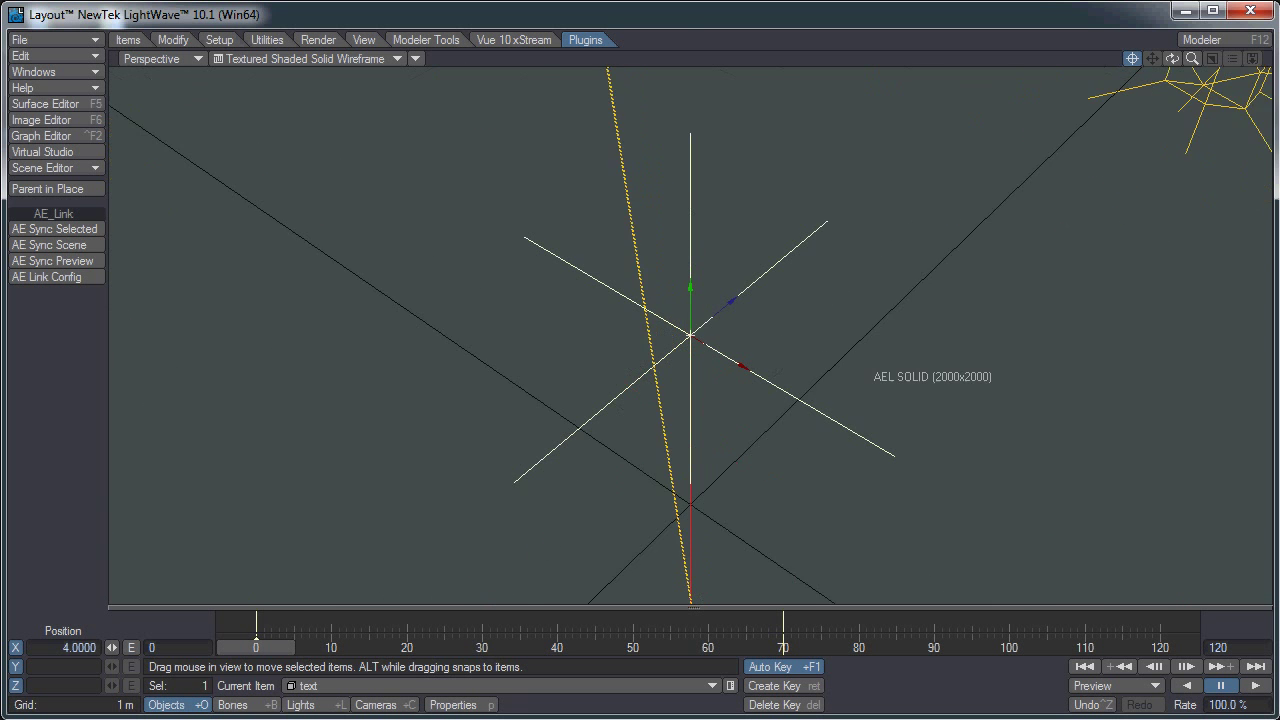
key("Escape")
left_click_drag(834, 430, 834, 300, "alt")
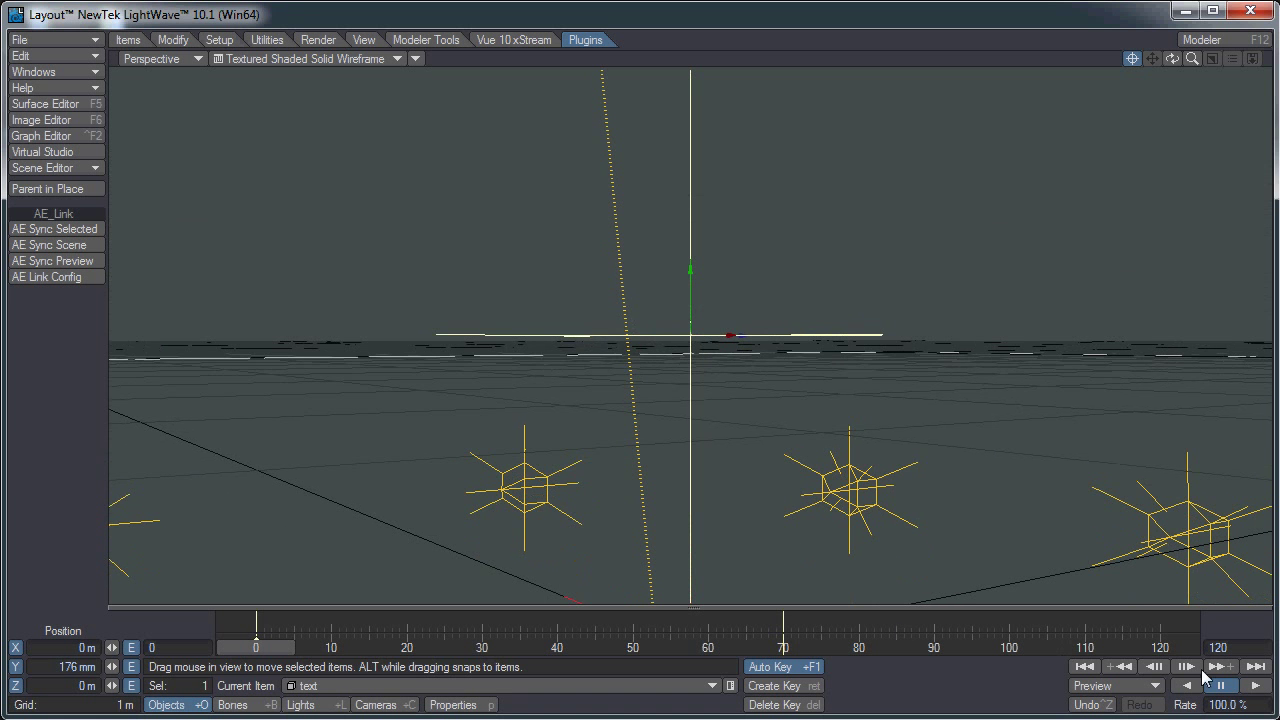
- Scrub through the animation, look straight down on the scene, and activate the Rotate tool
left_click_drag(285, 653, 729, 653)
left_click_drag(206, 306, 500, 290, "alt")
left_click_drag(712, 652, 256, 652)
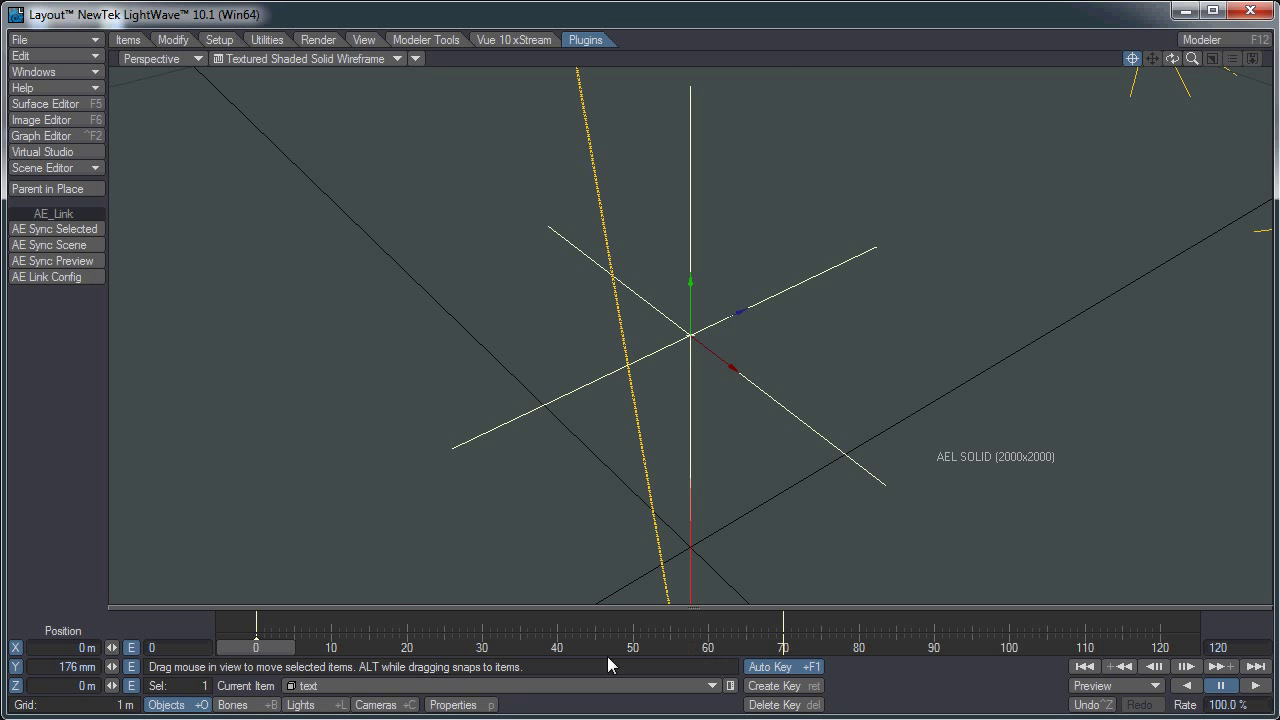
key("y")
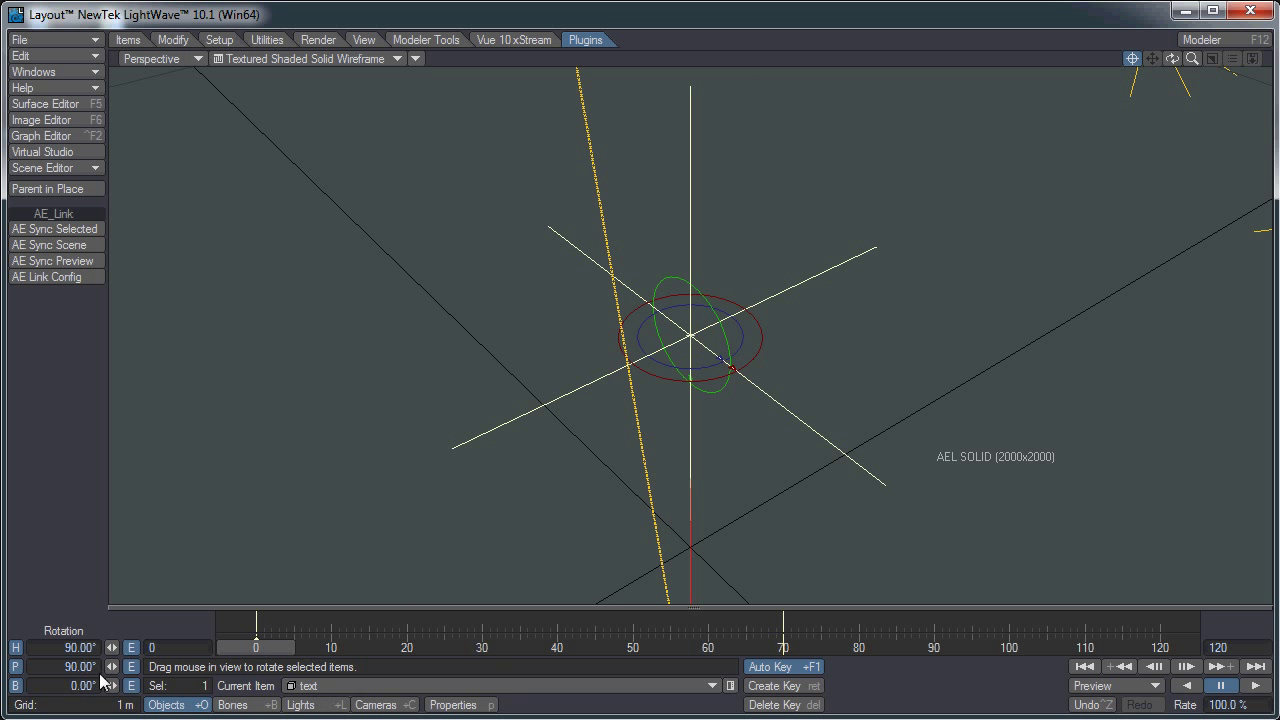
mouse_move(256, 647)
left_mouse_down()
mouse_move(761, 647)
mouse_move(256, 647)
left_mouse_up()
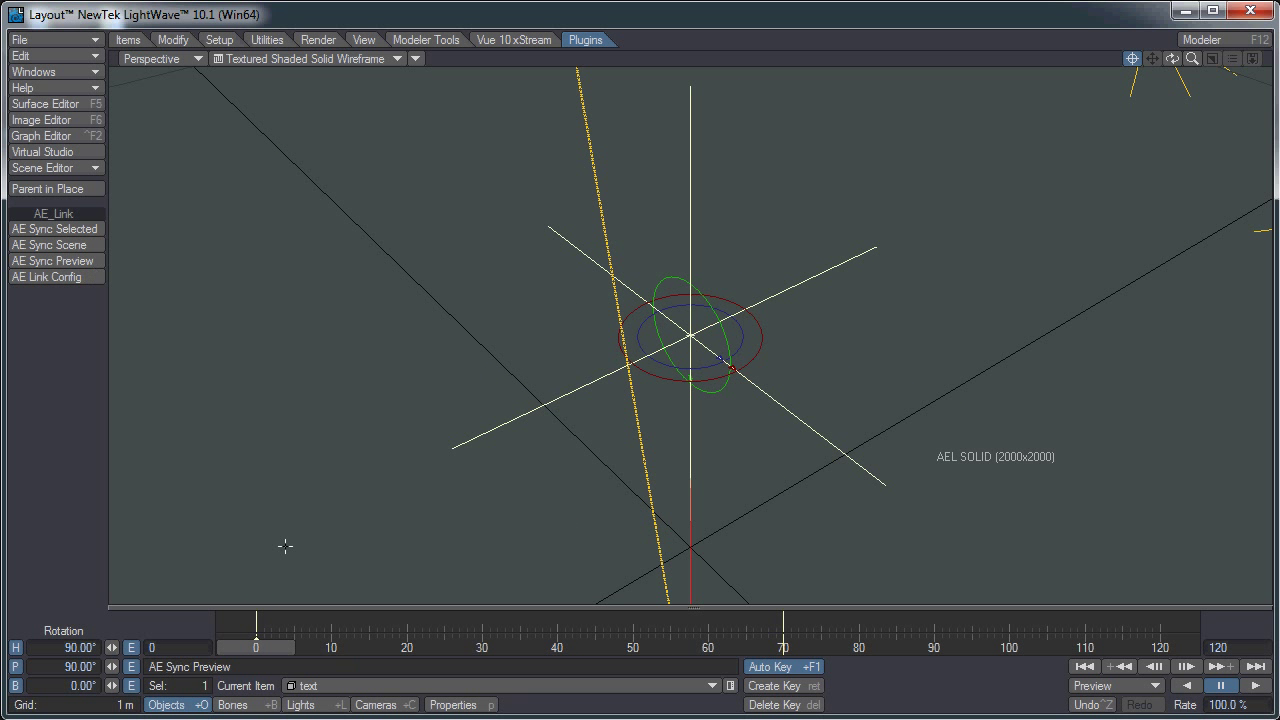
- Attach the AE Link Layer Type to the text item and make it a Text layer
left_click(450, 704)
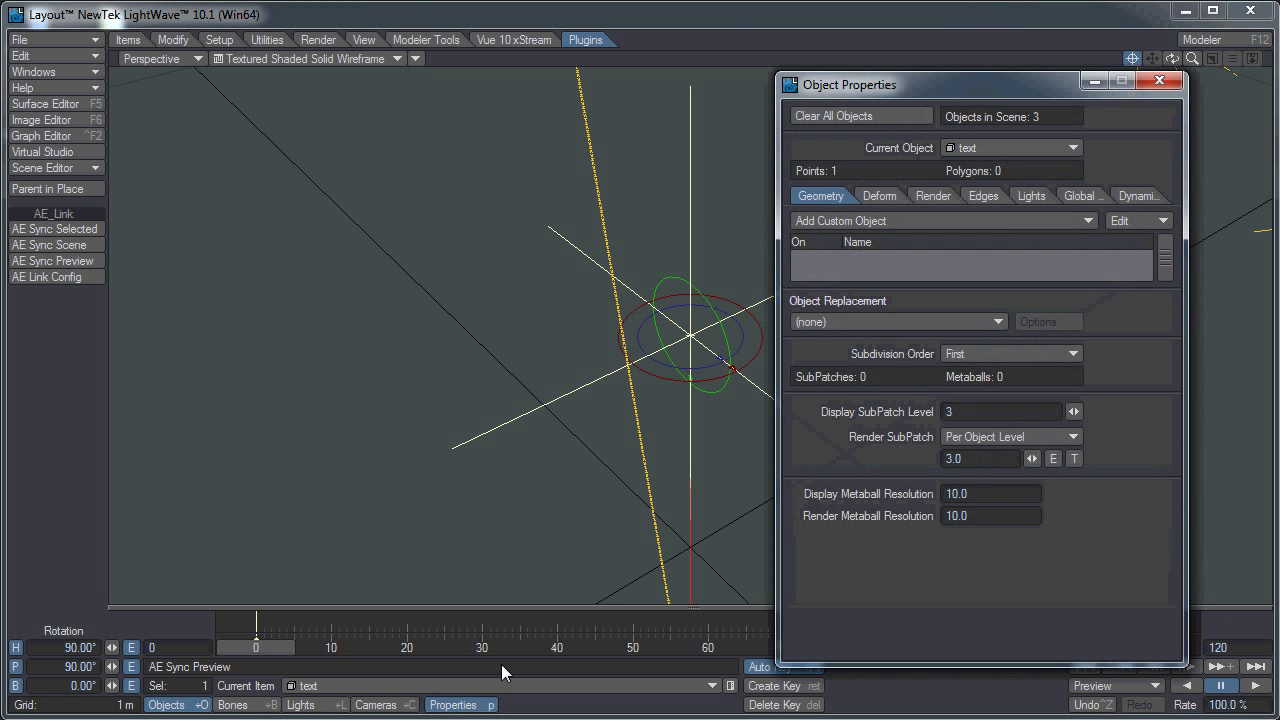
left_click(845, 221)
left_click(845, 222)
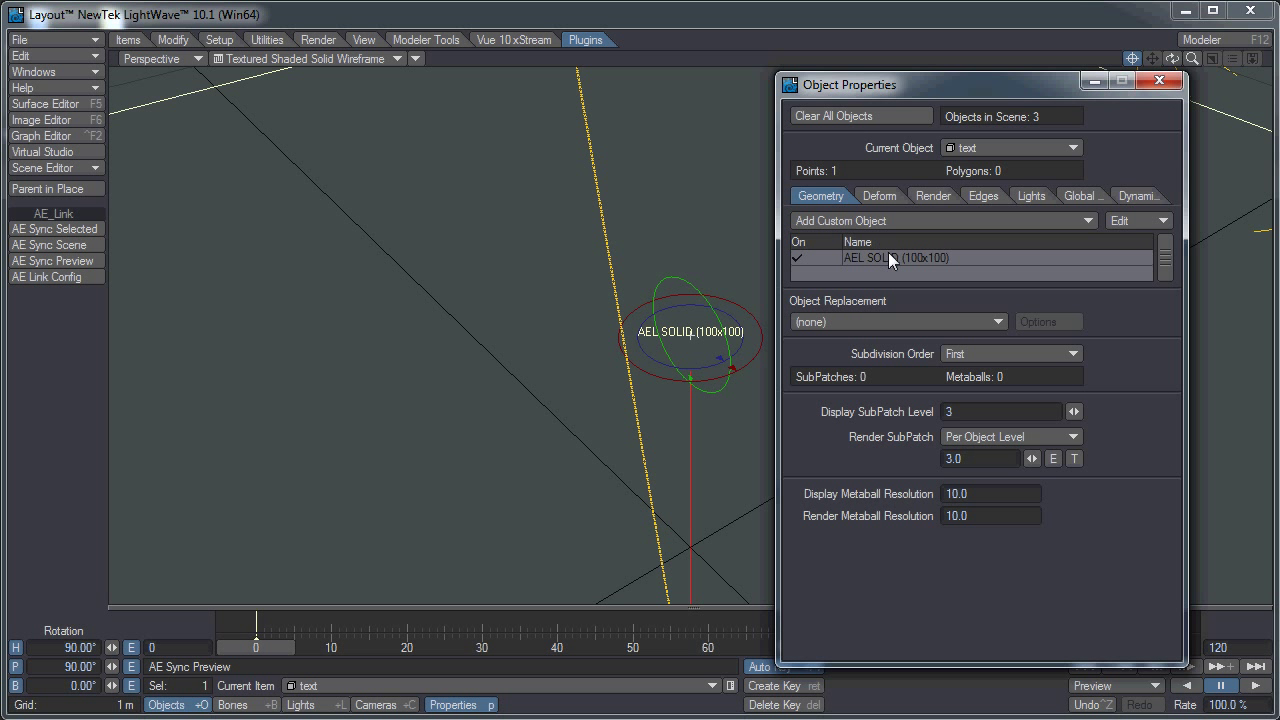
left_click(888, 257)
double_click(893, 257)
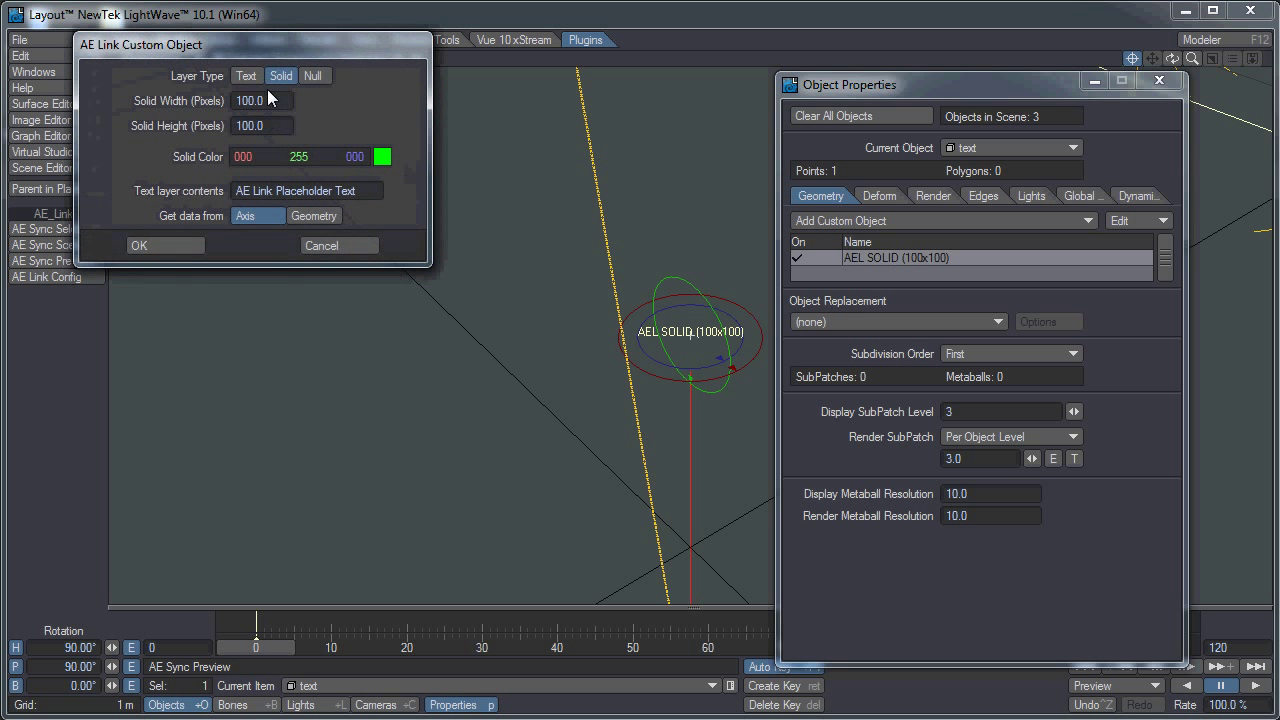
left_click(247, 76)
- Change the text layer's contents to 'AE + LW' and apply
left_click_drag(273, 190, 357, 191)
left_click(401, 197)
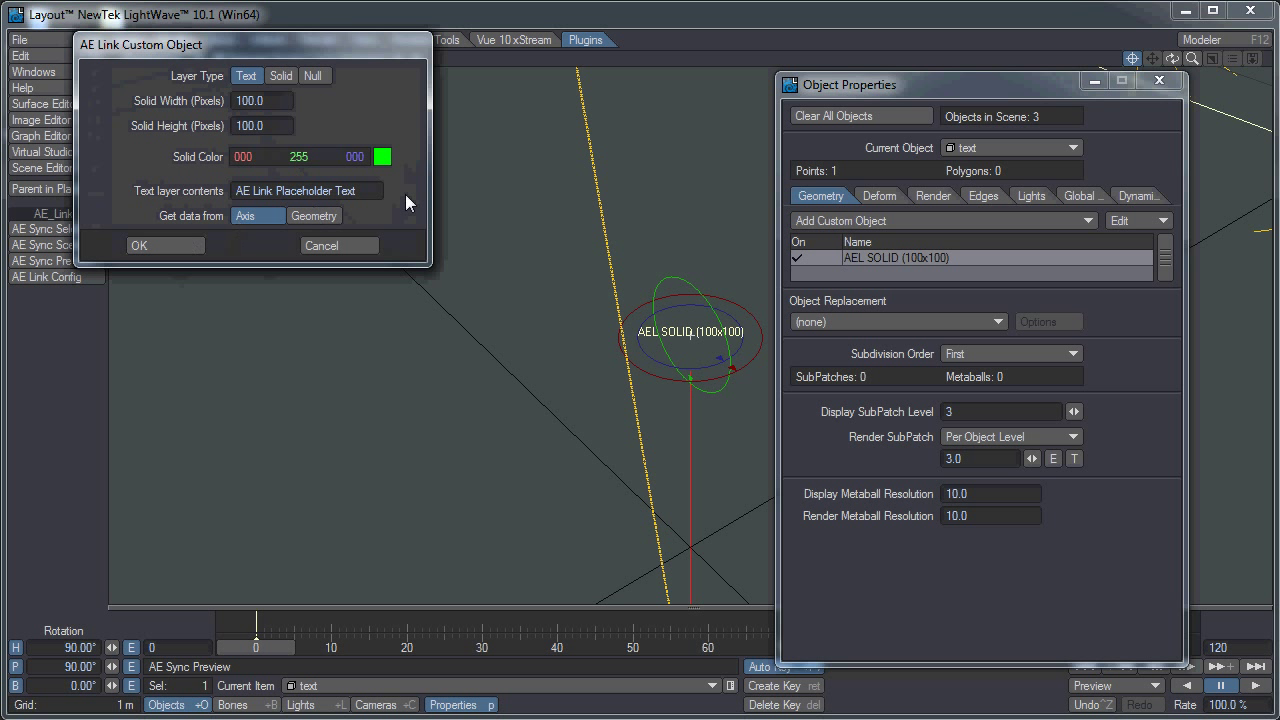
left_click(276, 190)
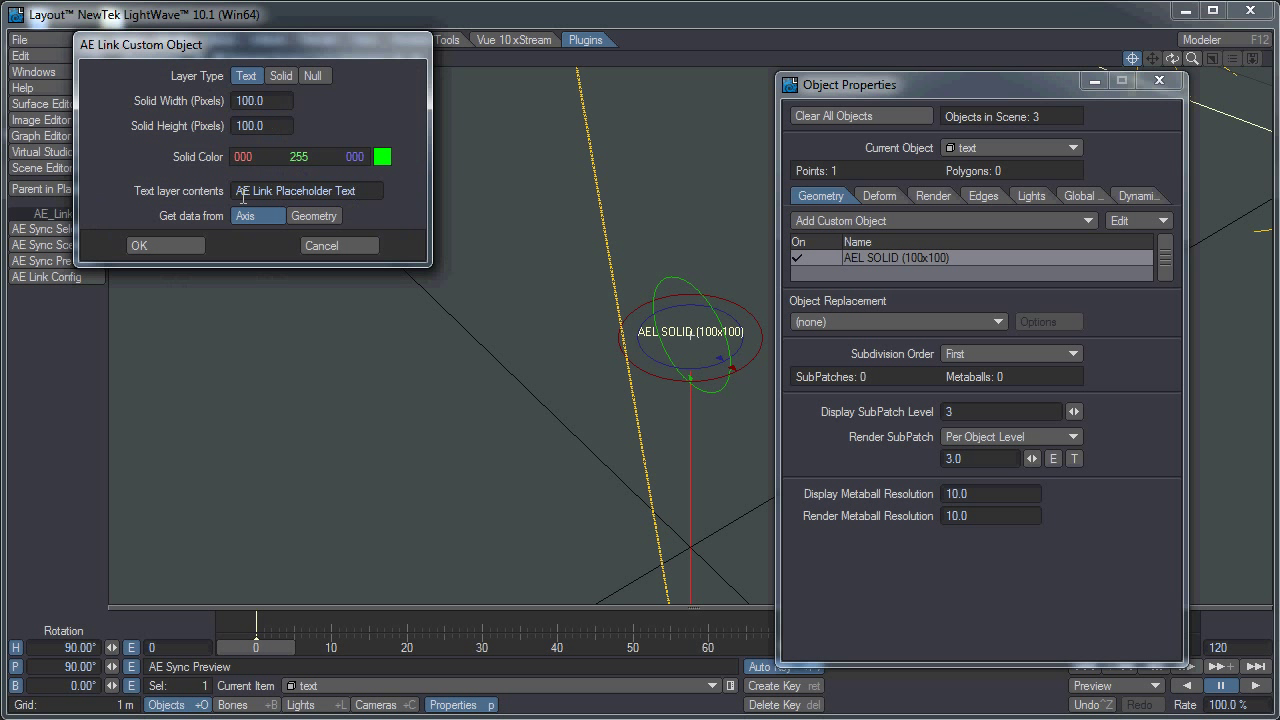
left_click_drag(254, 190, 357, 191)
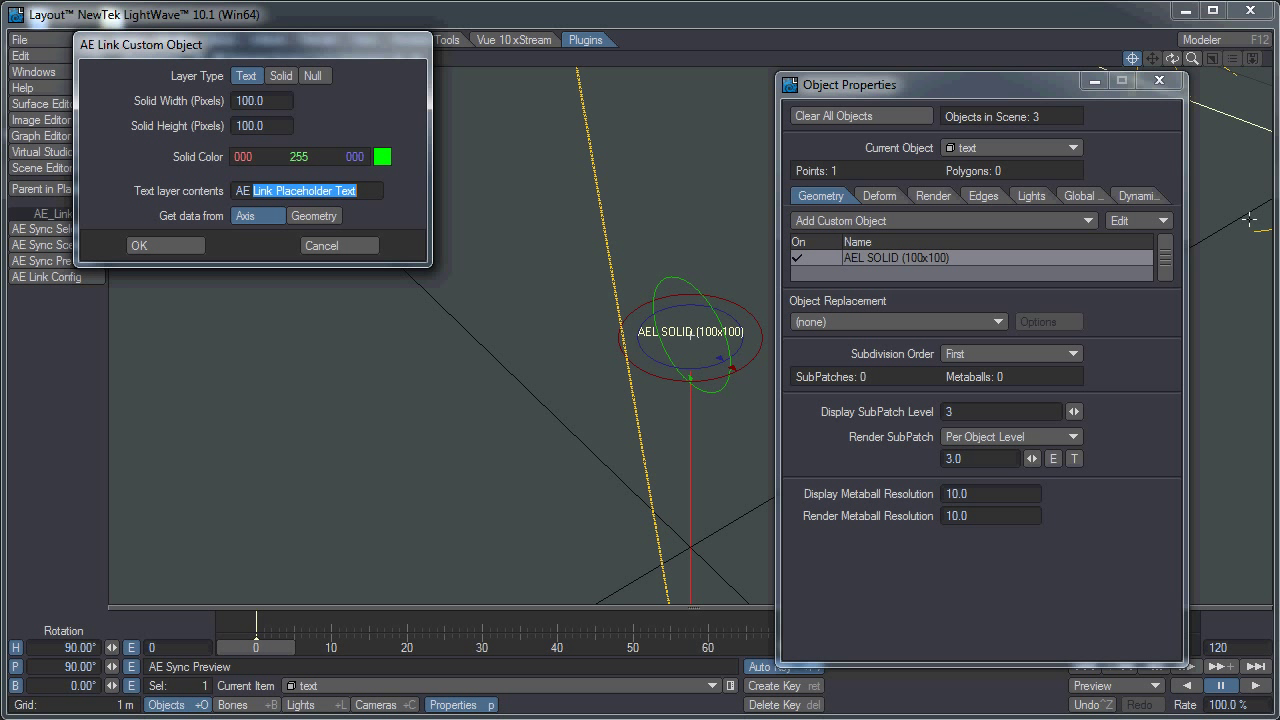
type("+ LW")
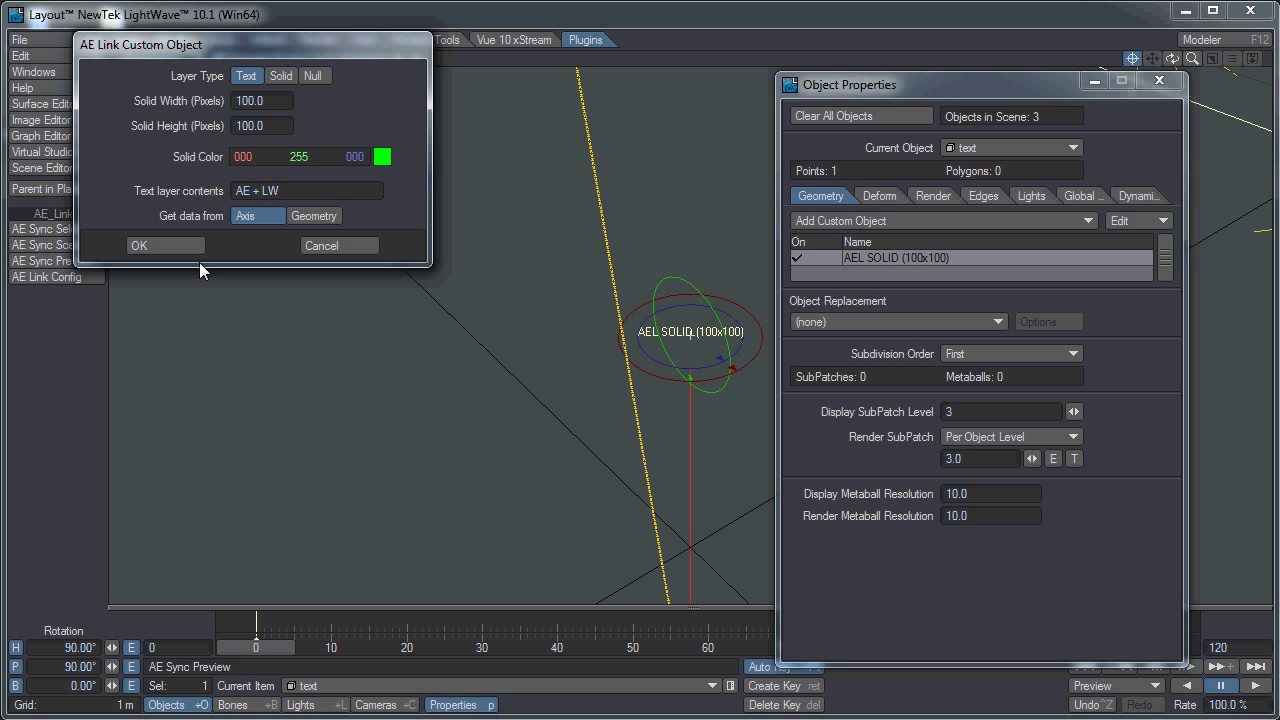
left_click(179, 242)
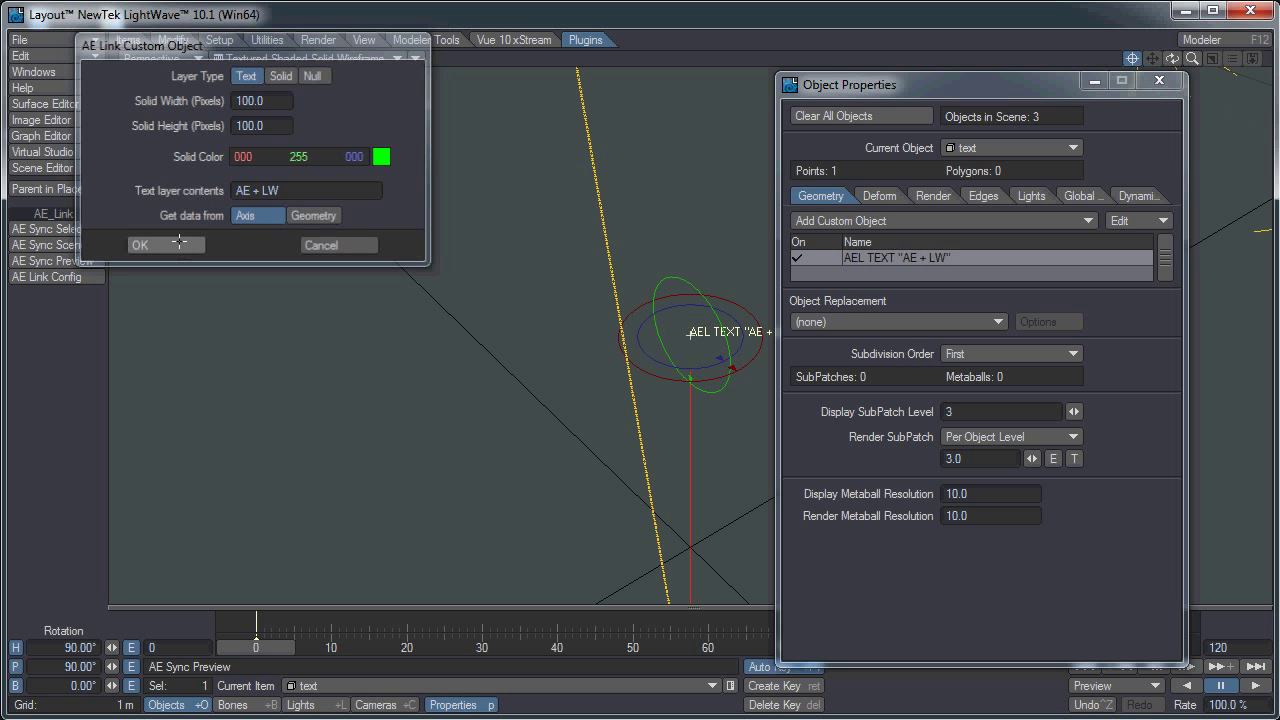
- Close Object Properties, switch to Camera View, and scrub to frame 9
left_click(1176, 86)
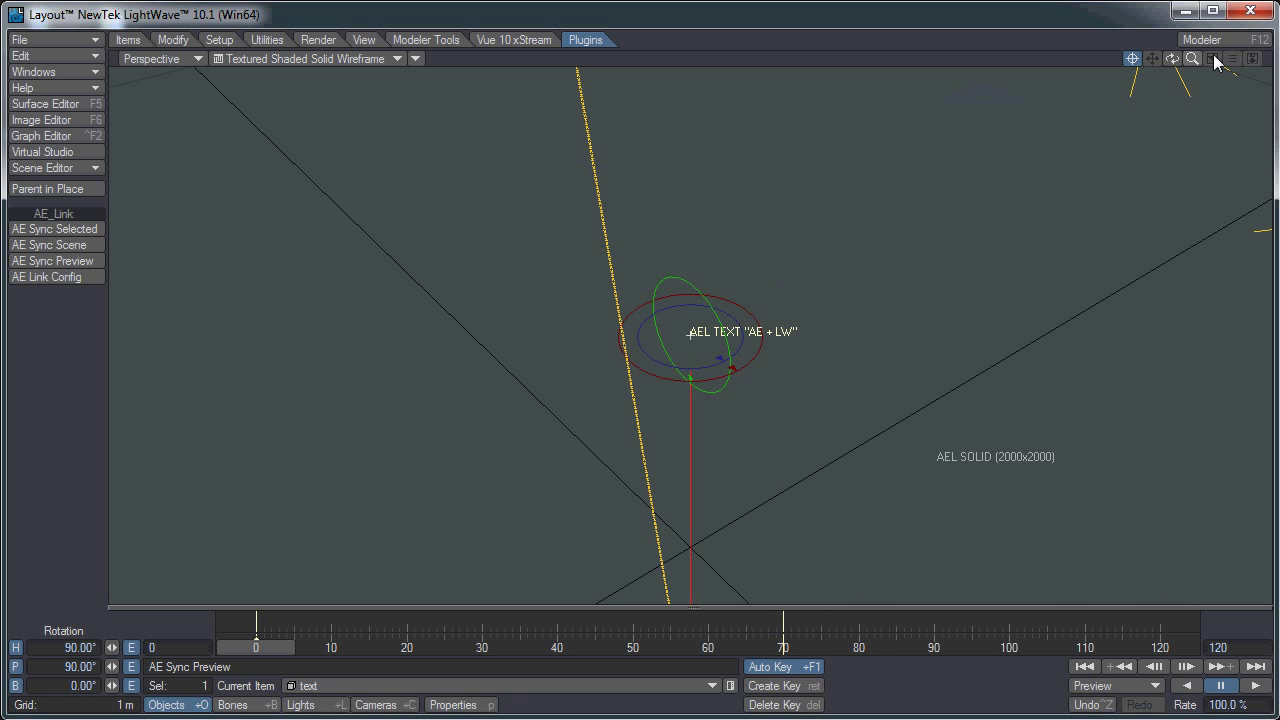
left_click(195, 60)
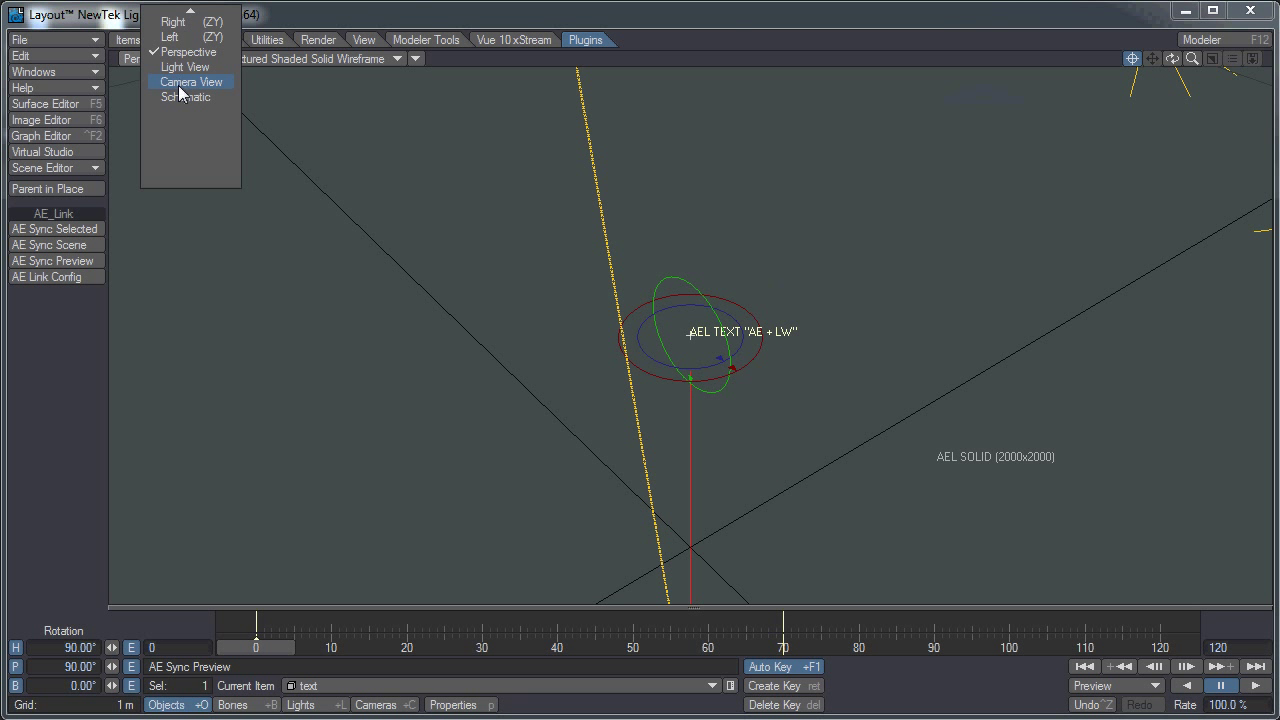
left_click(185, 82)
left_click_drag(267, 642, 1145, 647)
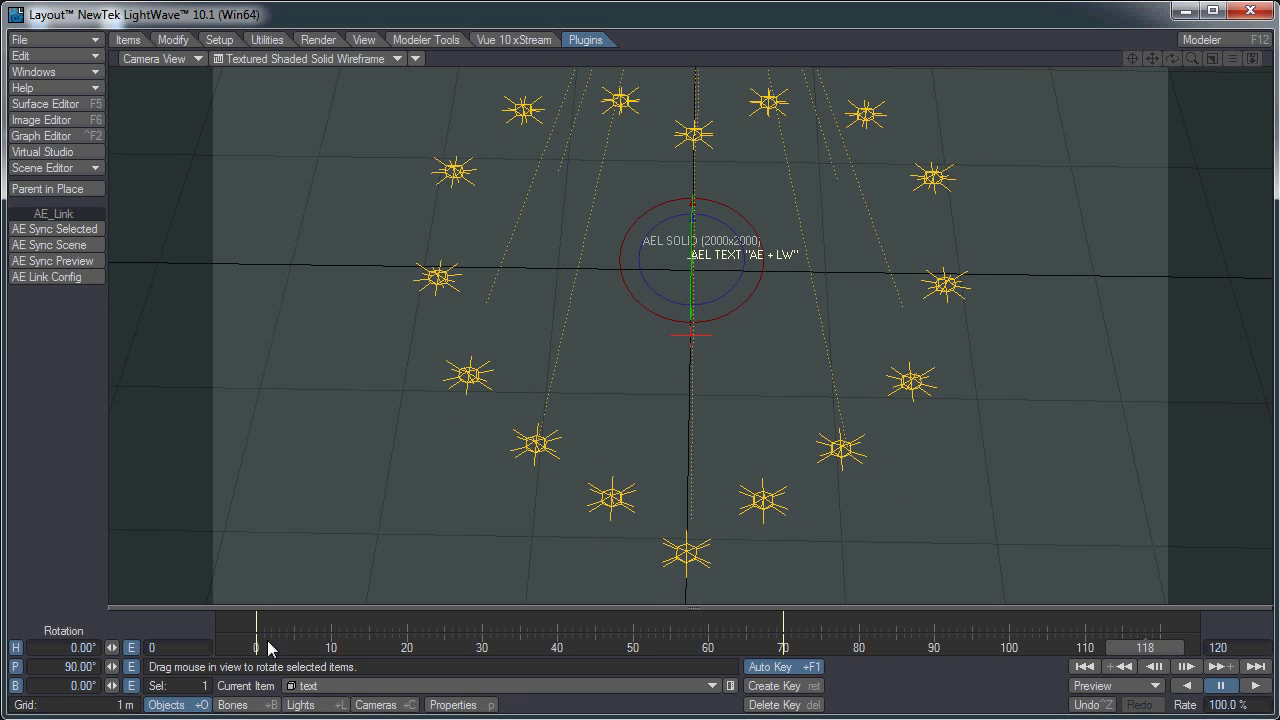
- Try VPR rendering, then set the viewport display back to Shaded Solid
left_click(416, 58)
left_click(262, 58)
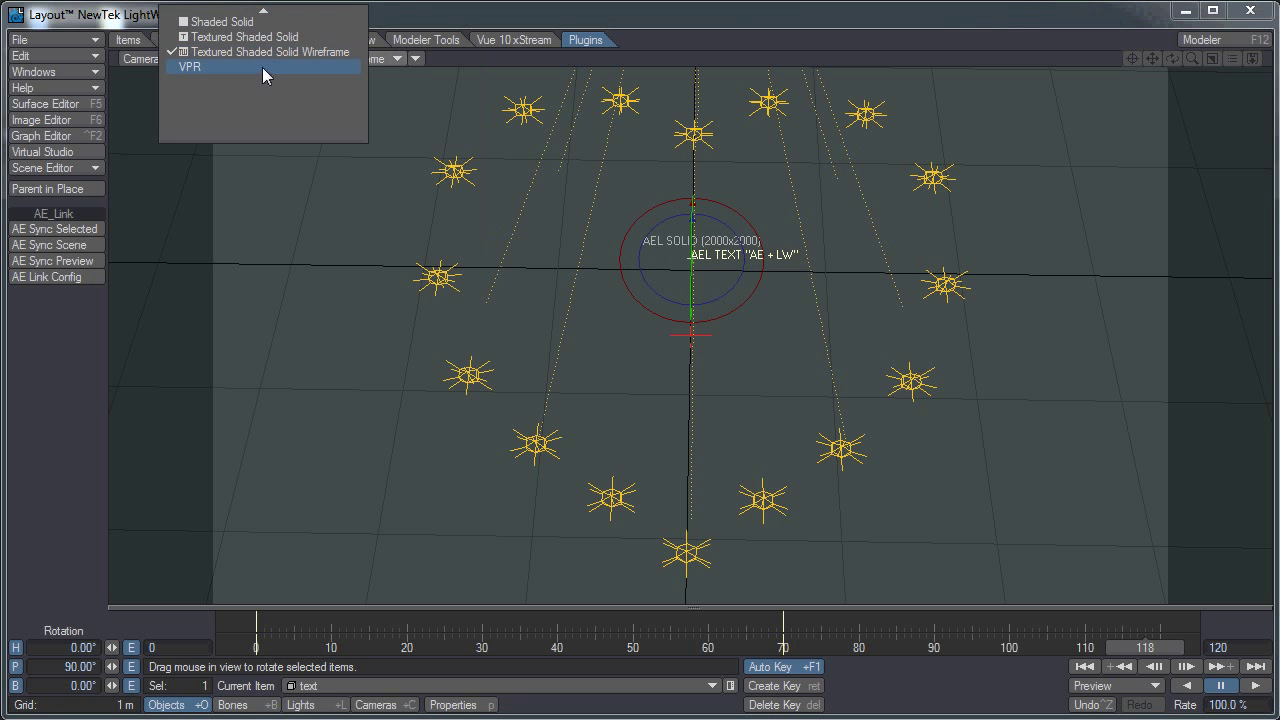
left_click(262, 67)
left_click(281, 59)
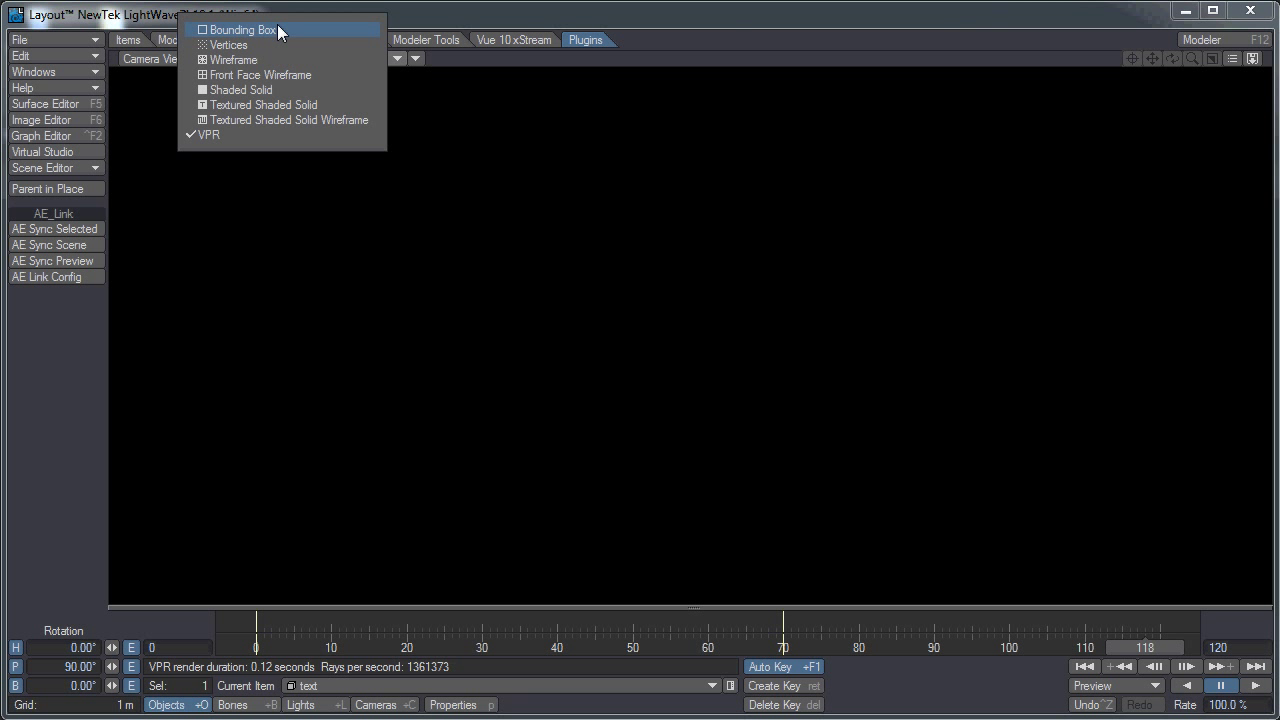
left_click(288, 92)
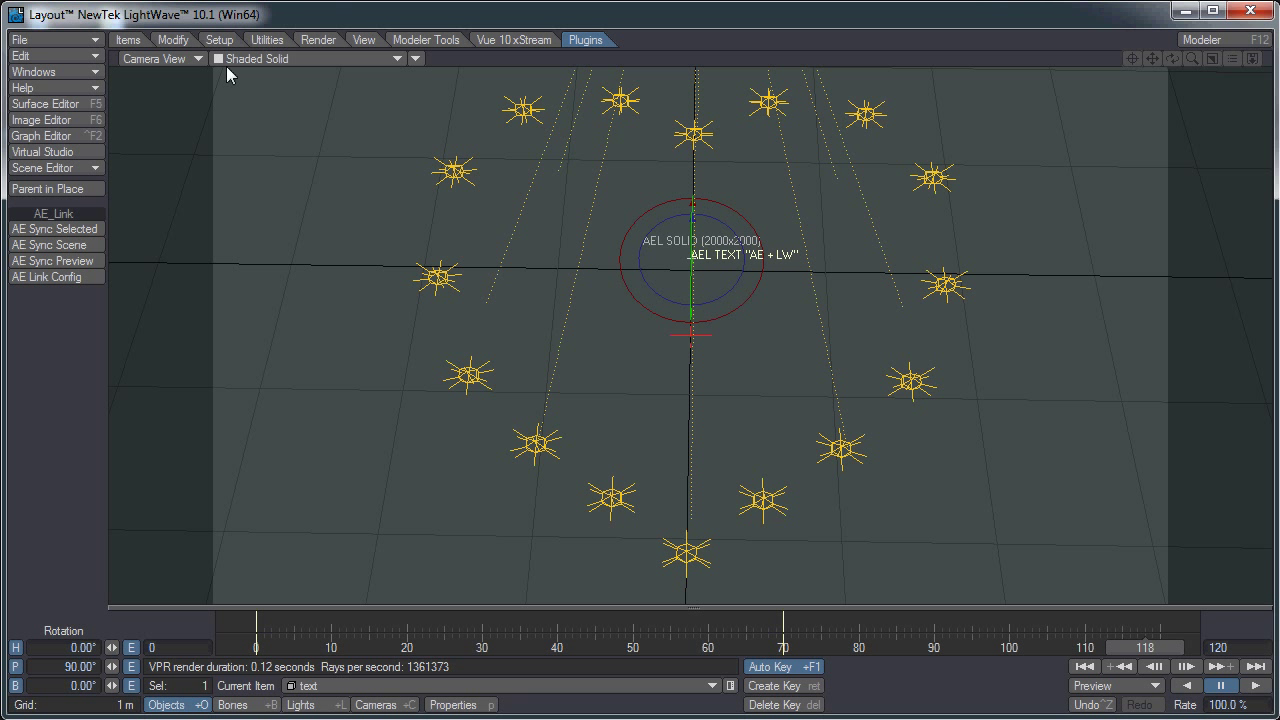
- Sync the LightWave scene into After Effects and RAM-preview the new composition
left_click(68, 251)
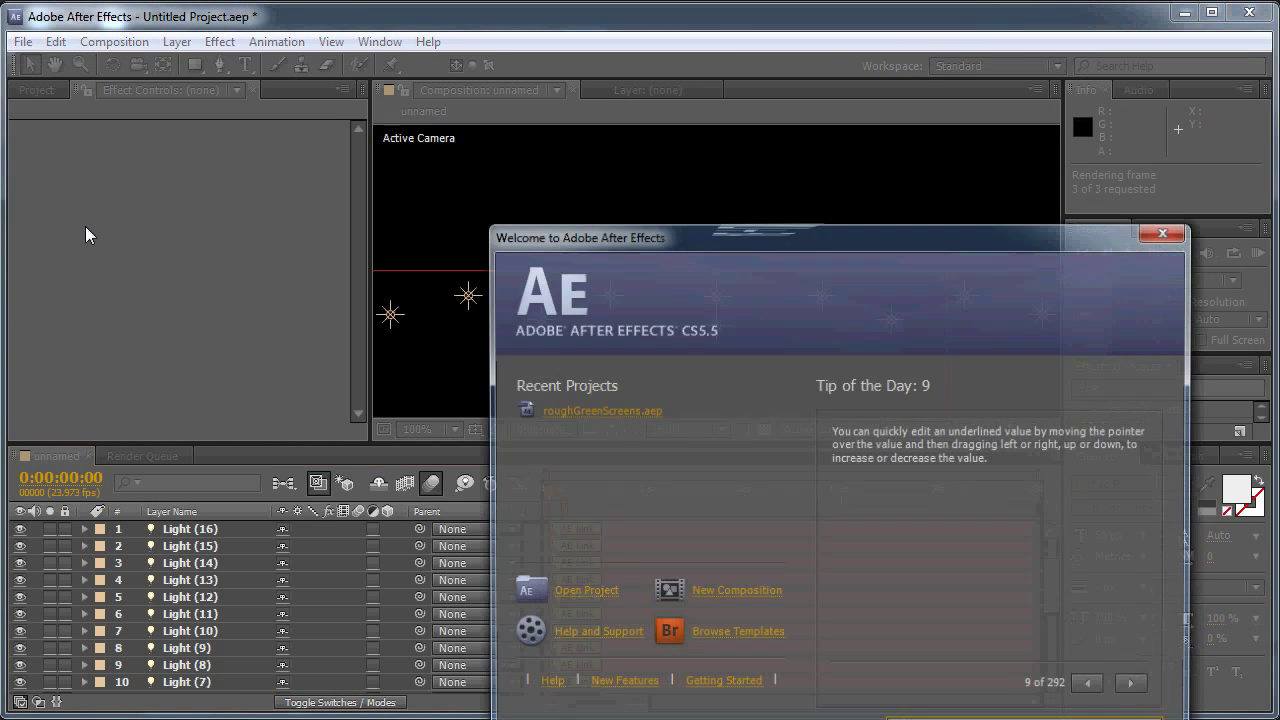
key("Escape")
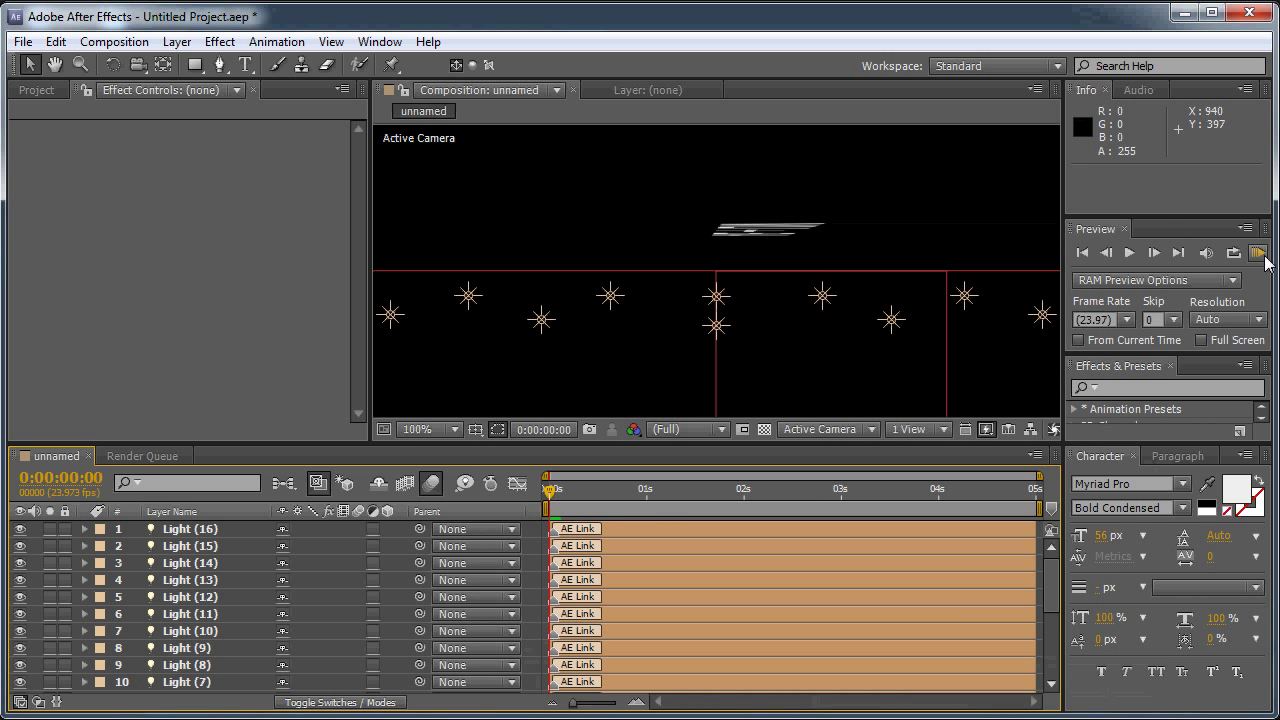
left_click(1258, 253)
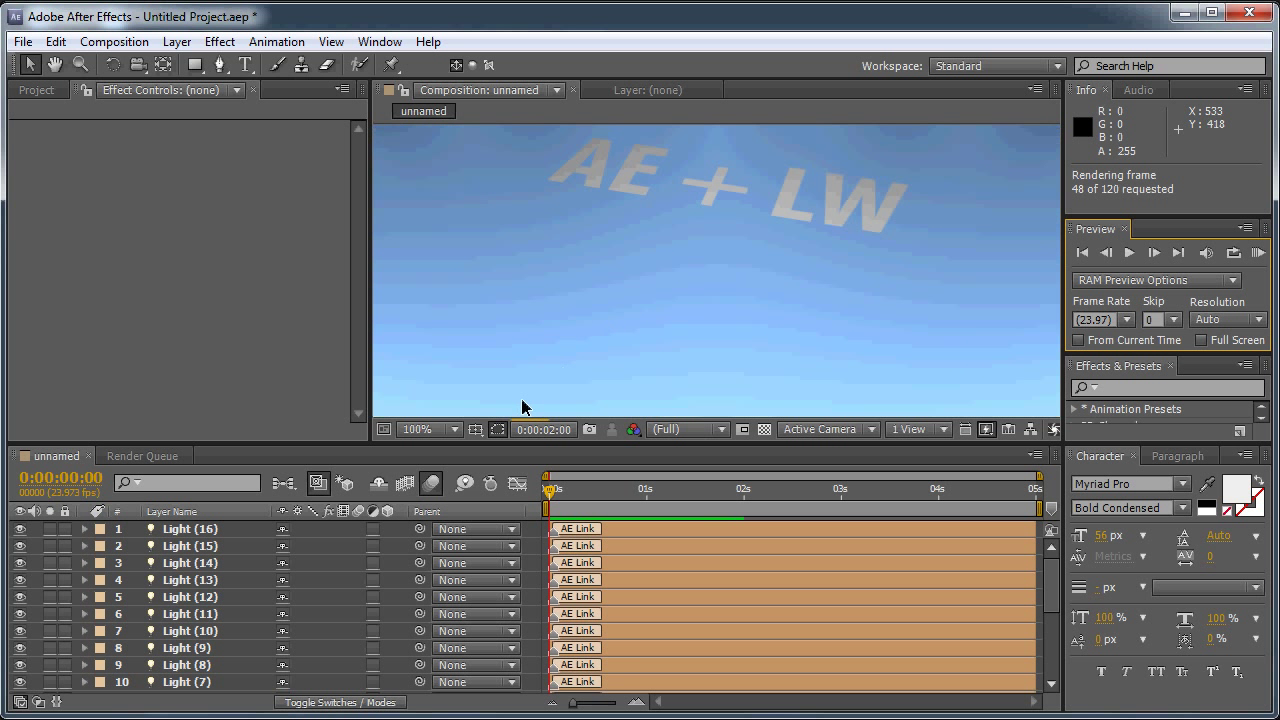
left_click(455, 429)
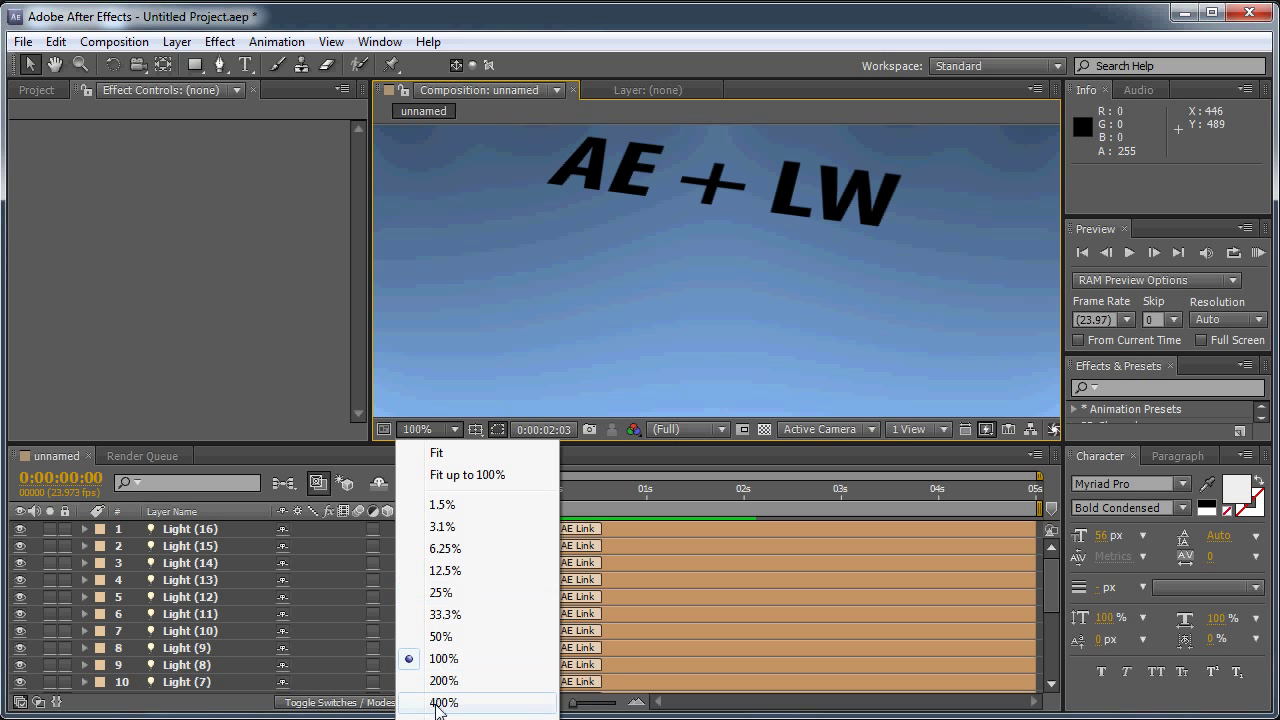
- Fit the composition up to 100% in the viewer and RAM-preview all 120 frames again
left_click(452, 478)
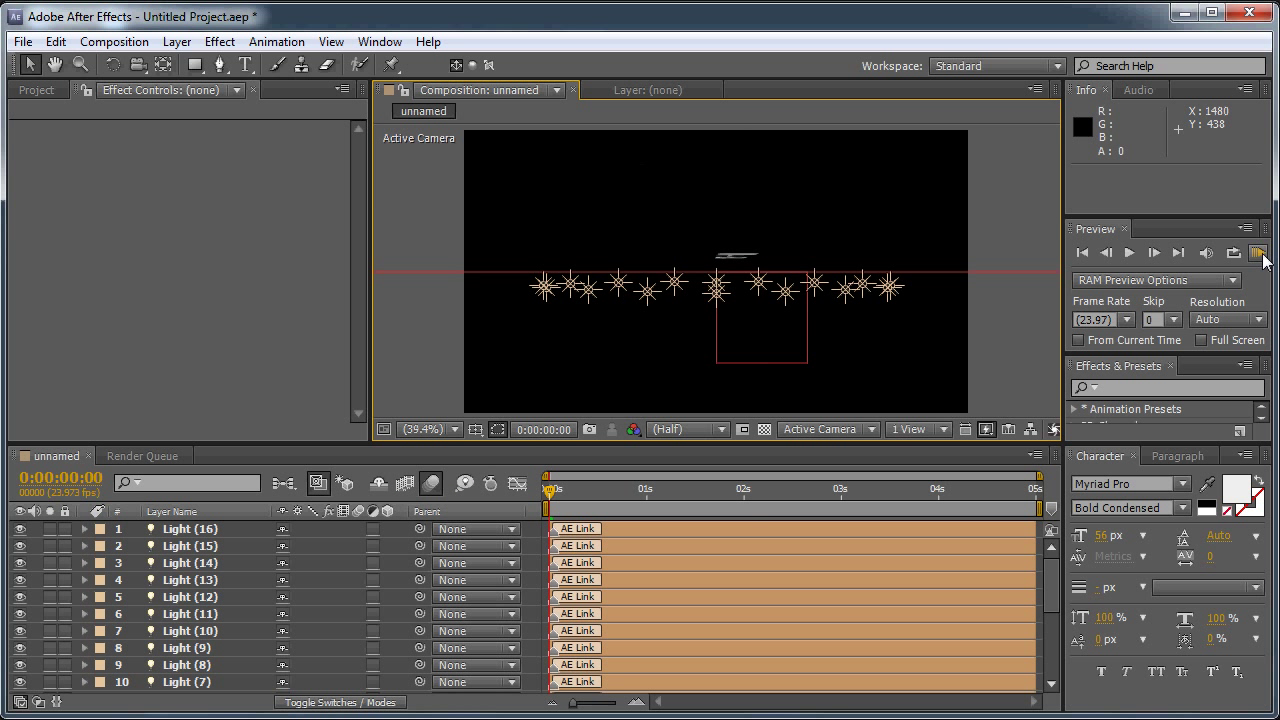
left_click(1230, 320)
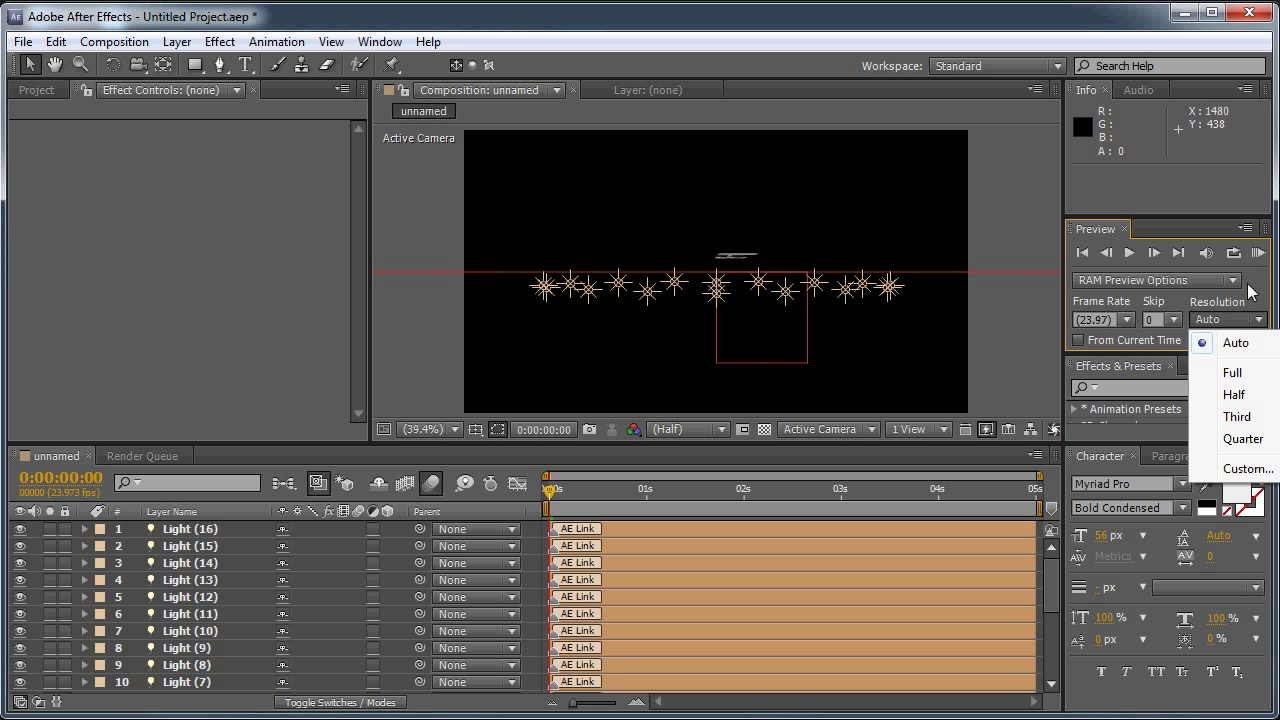
left_click(1258, 253)
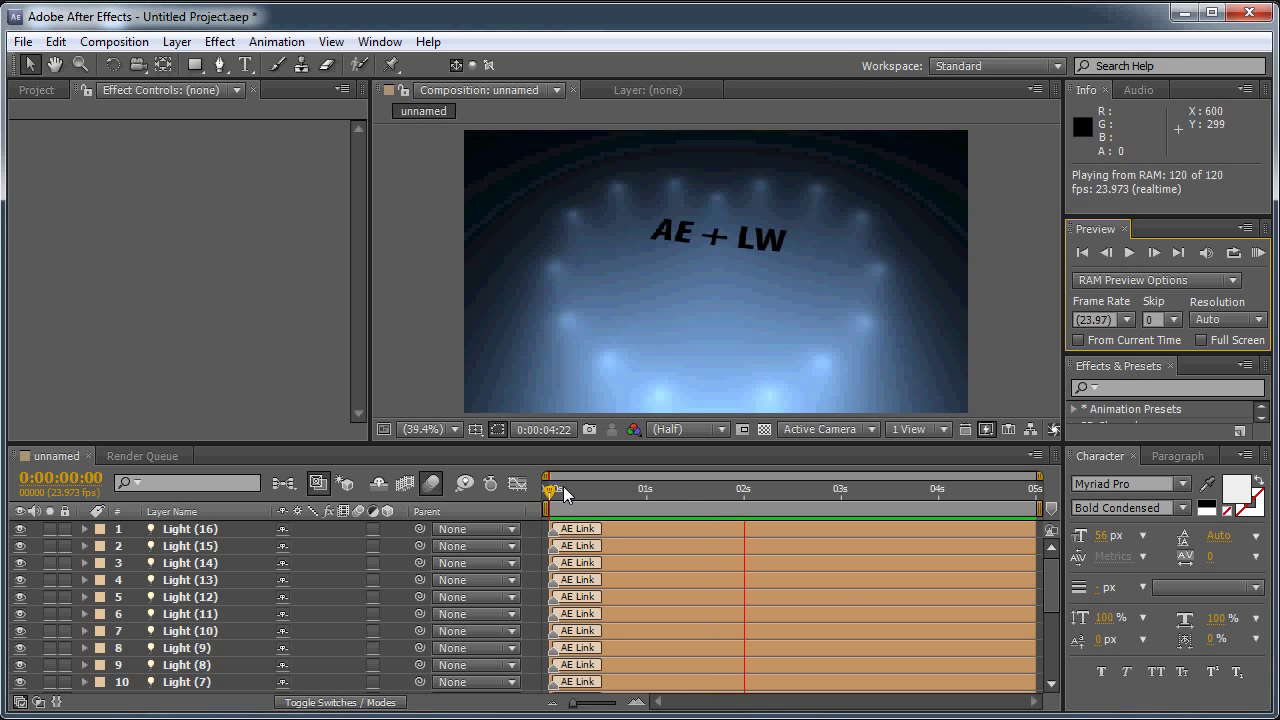
- Stop the preview, move the playhead to 0:00:02:15, then switch to the Trapcode Lux page in Firefox
left_click(634, 484)
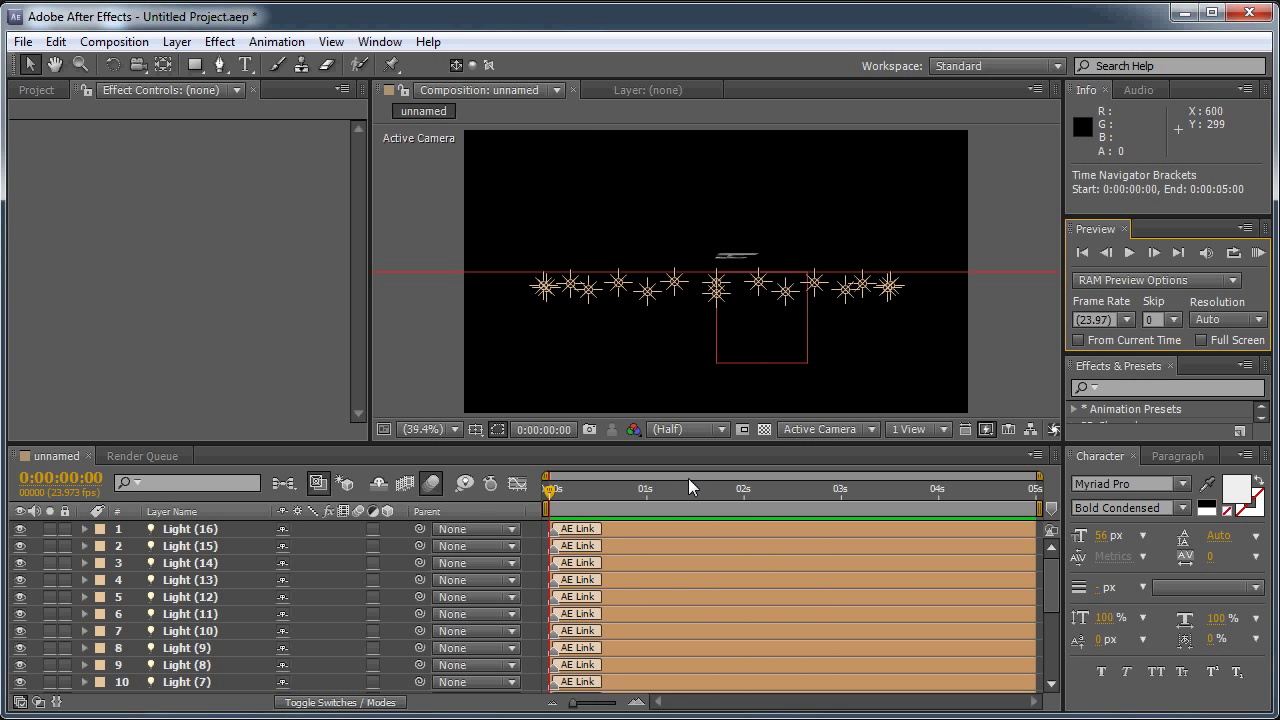
left_click_drag(688, 486, 801, 514)
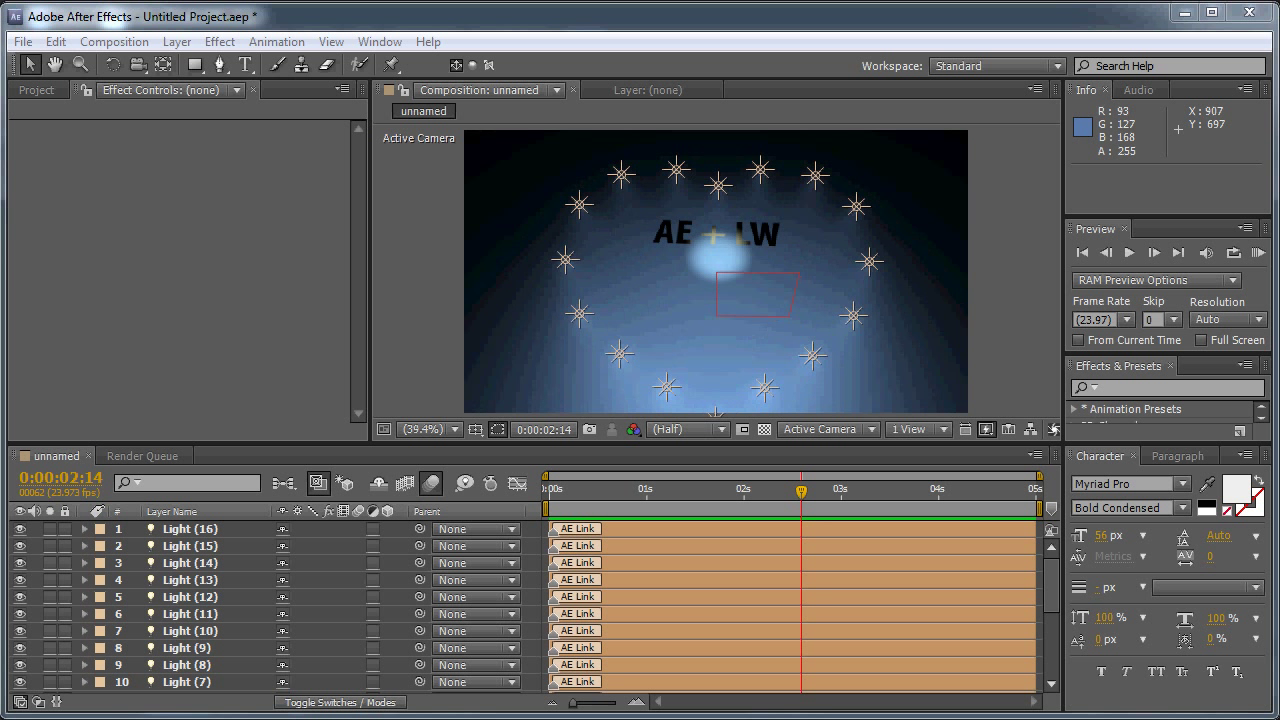
key("alt+Tab")
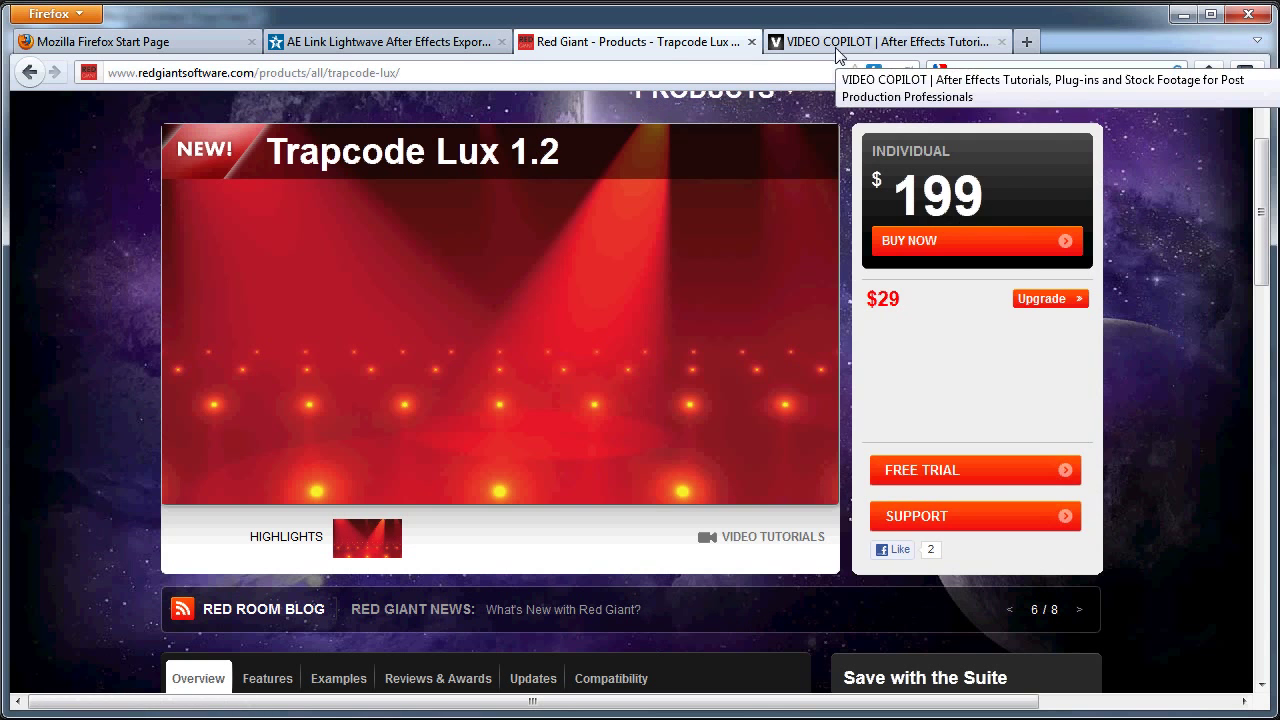
- Browse the Optical Flares and AE Link product pages, then minimize Firefox
left_click(838, 45)
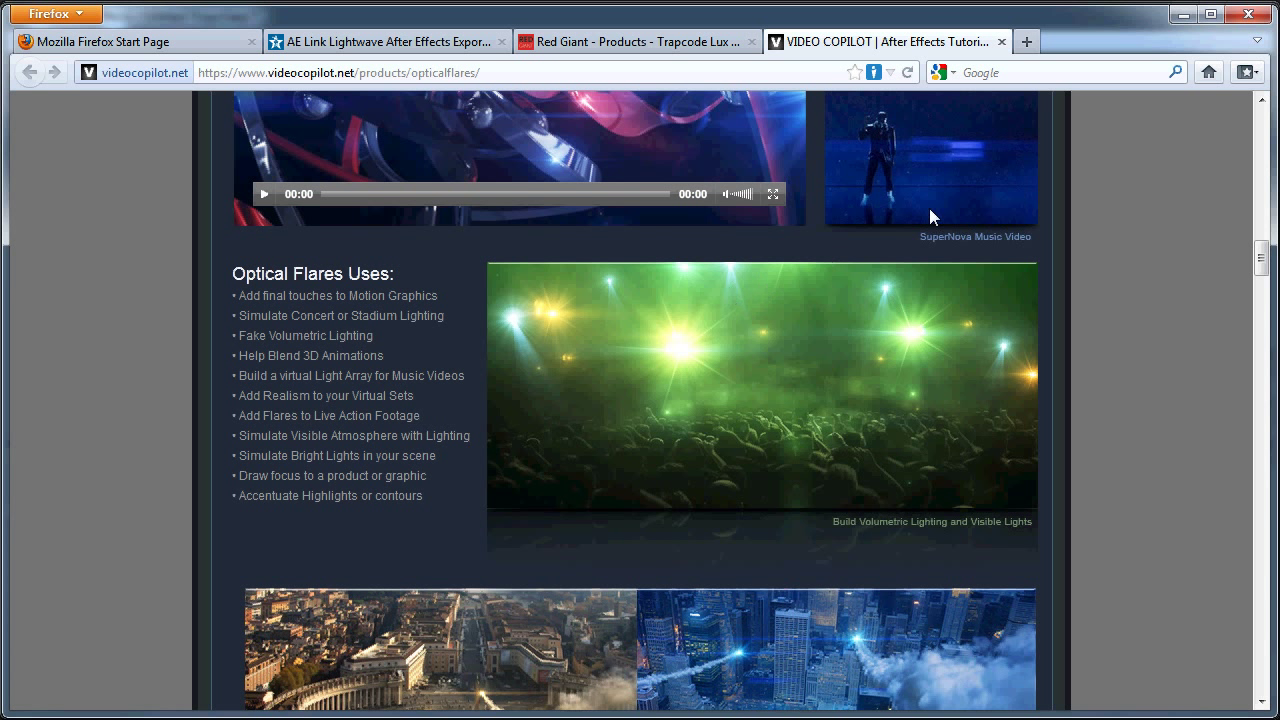
left_click(391, 46)
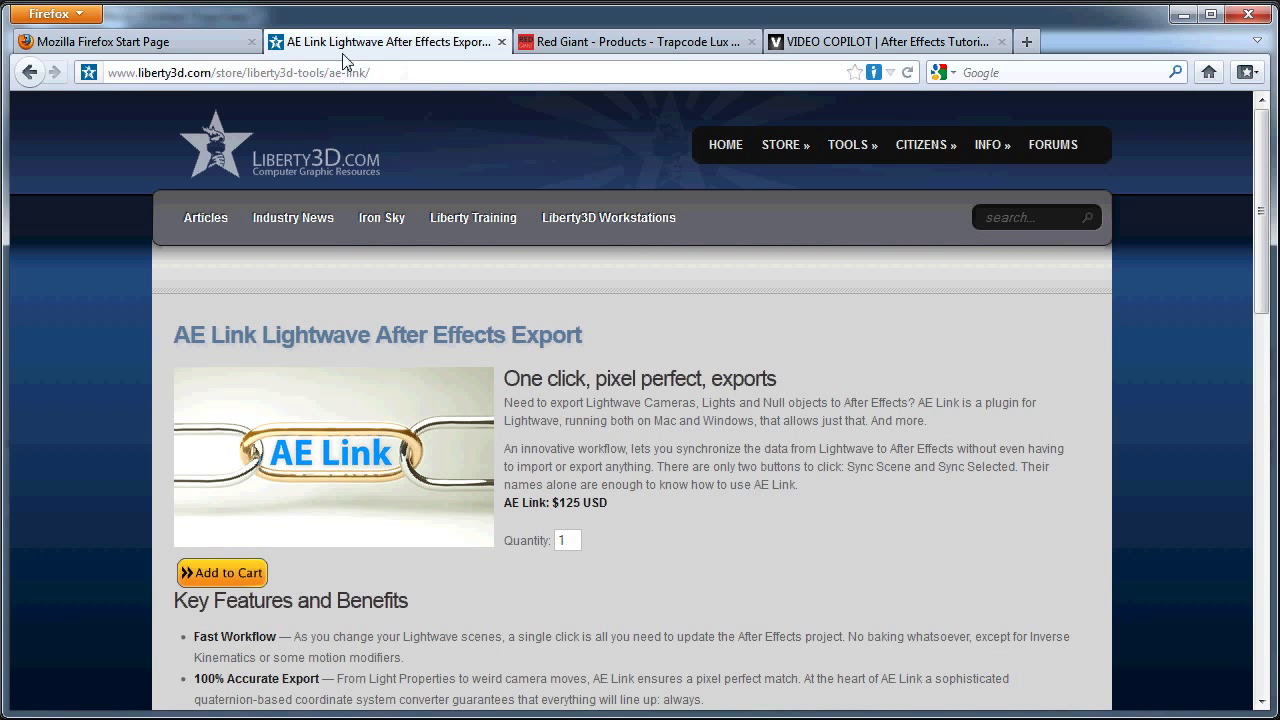
left_click(1183, 14)
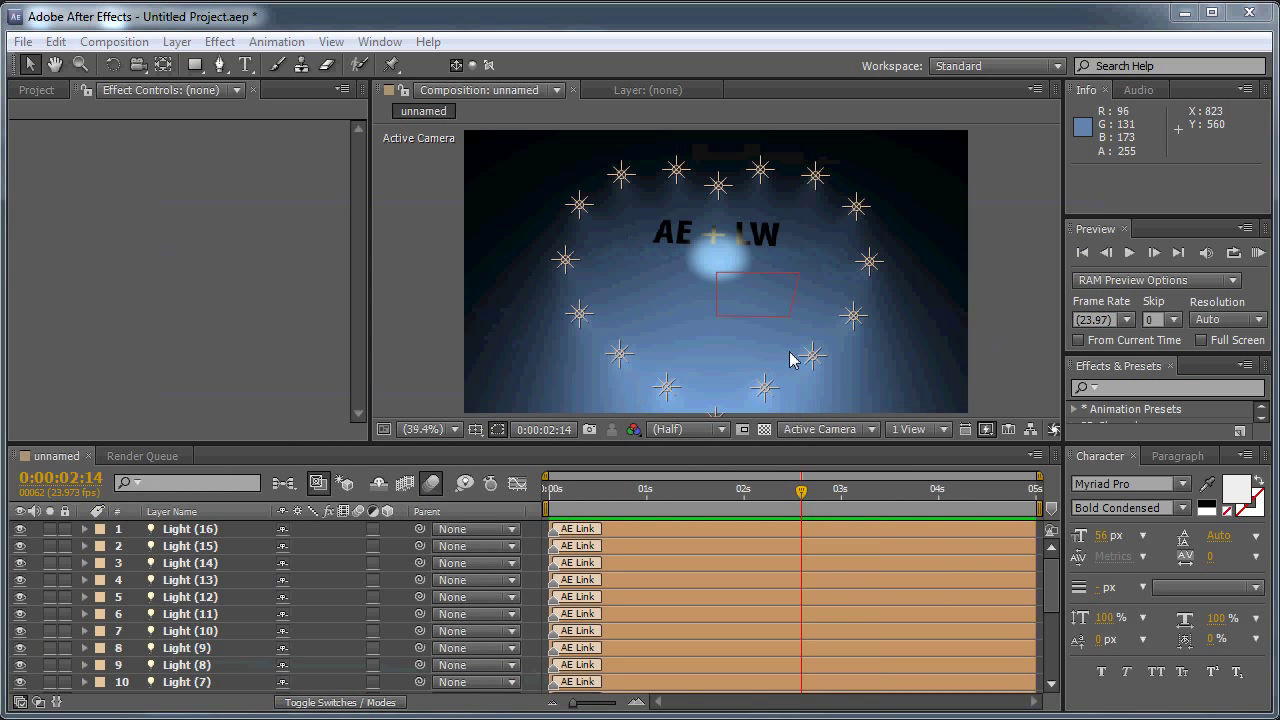
- Scrub the After Effects timeline between 0:00:02:23 and 0:00:01:23 to review the light ring
left_click_drag(806, 493, 843, 493)
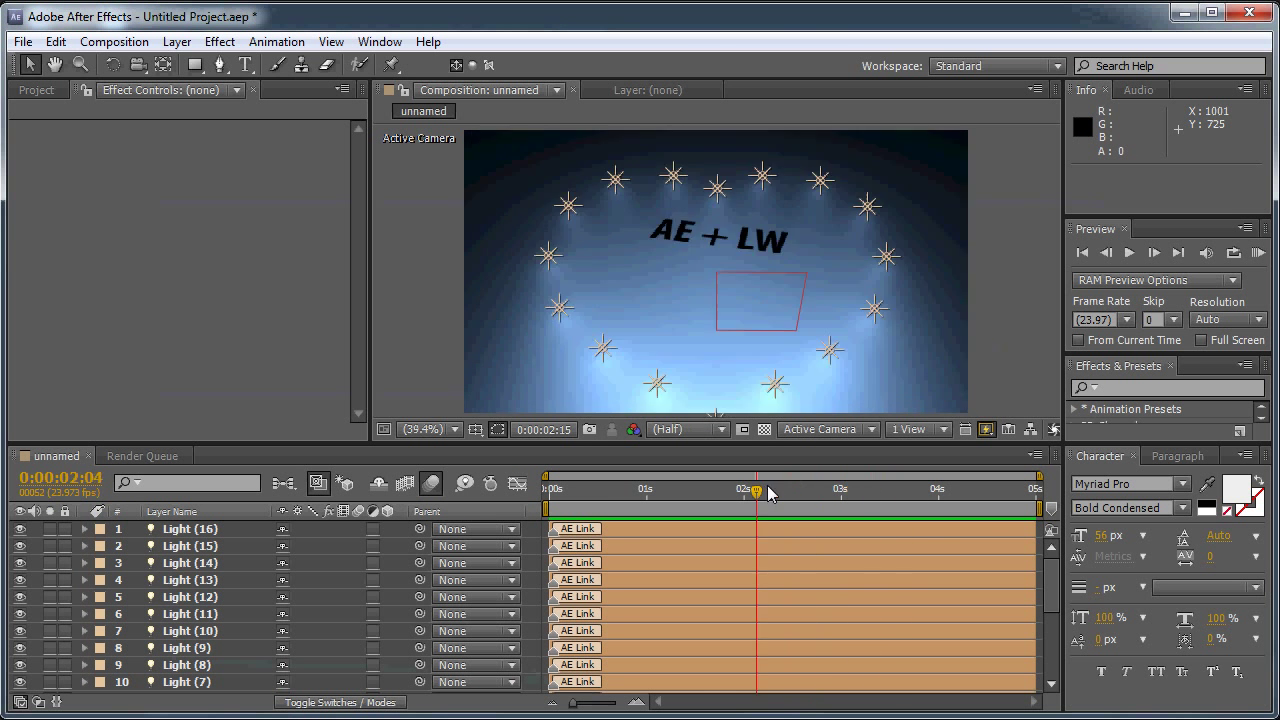
left_click_drag(810, 487, 643, 480)
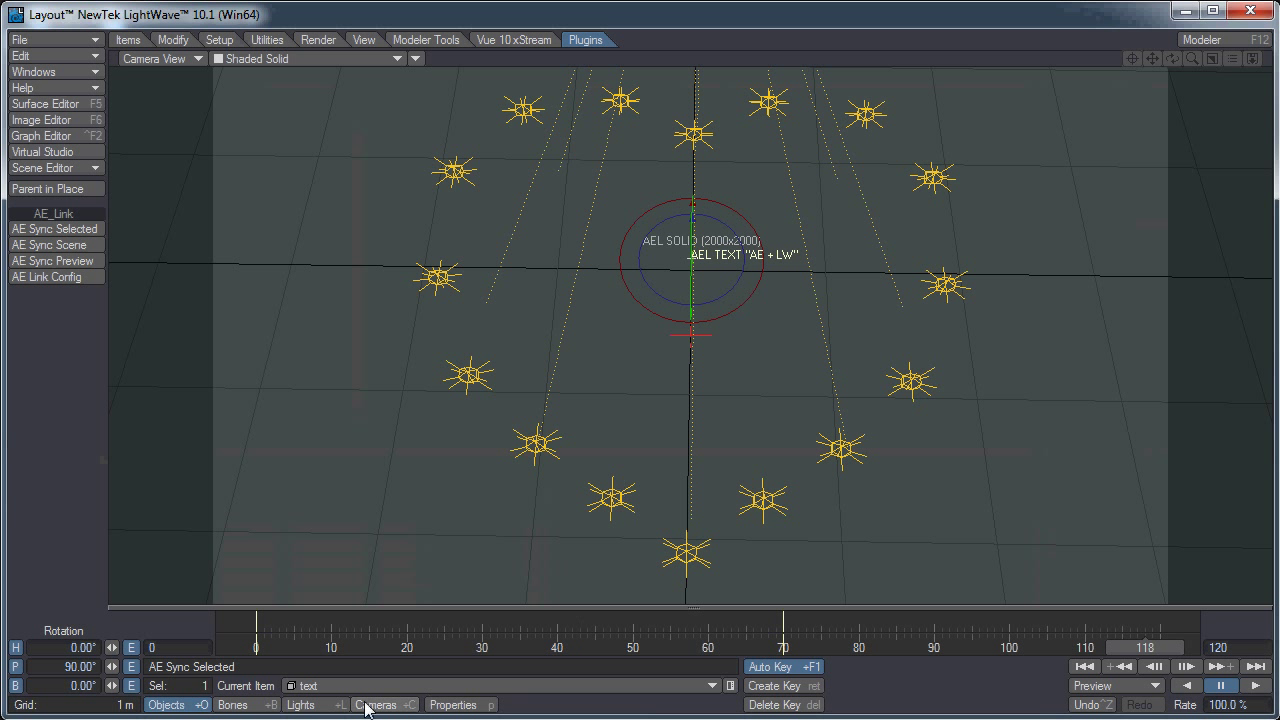
- Open the Scene Editor and select all the point lights from Light (1) down
left_click(318, 705)
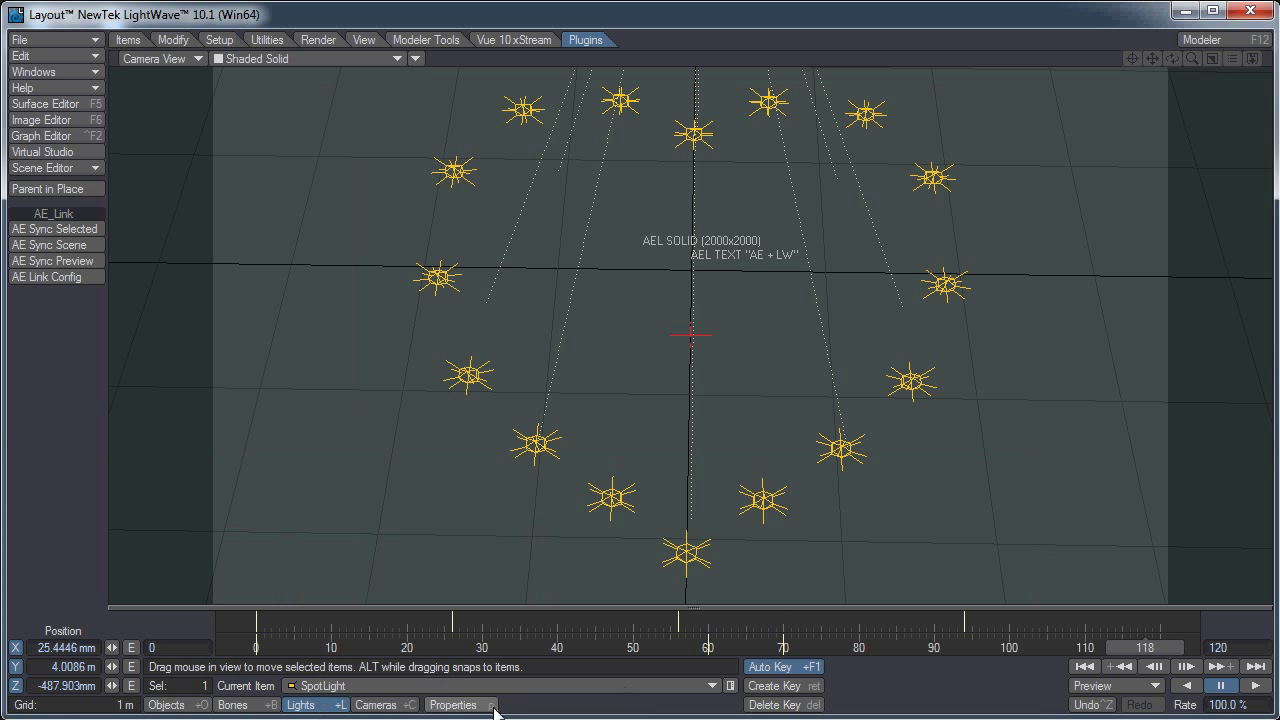
left_click(433, 690)
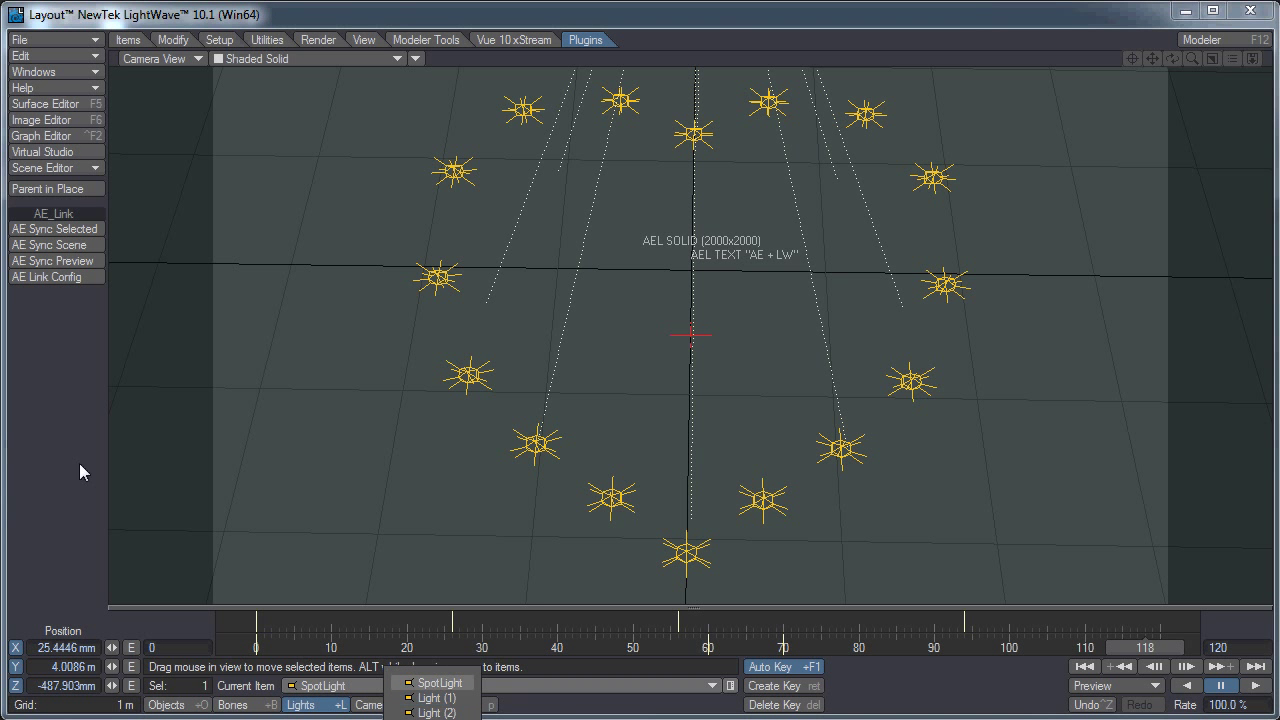
left_click(67, 171)
left_click(67, 171)
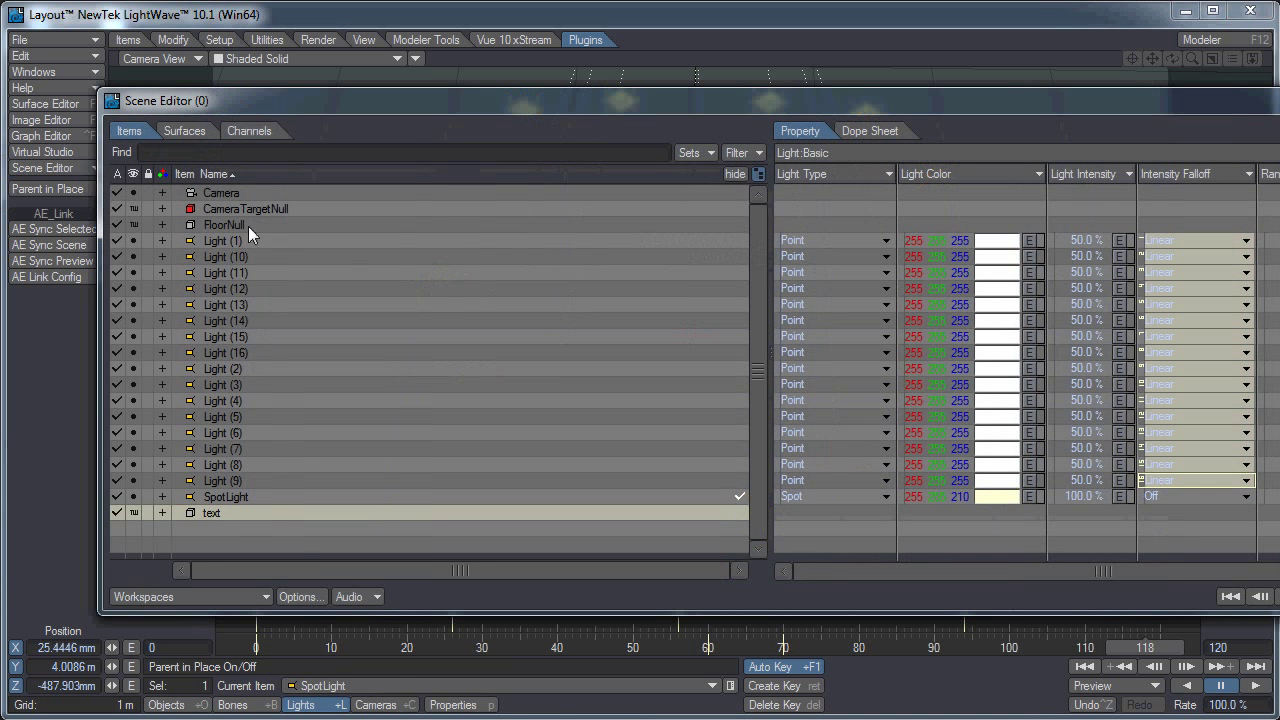
left_click(234, 240)
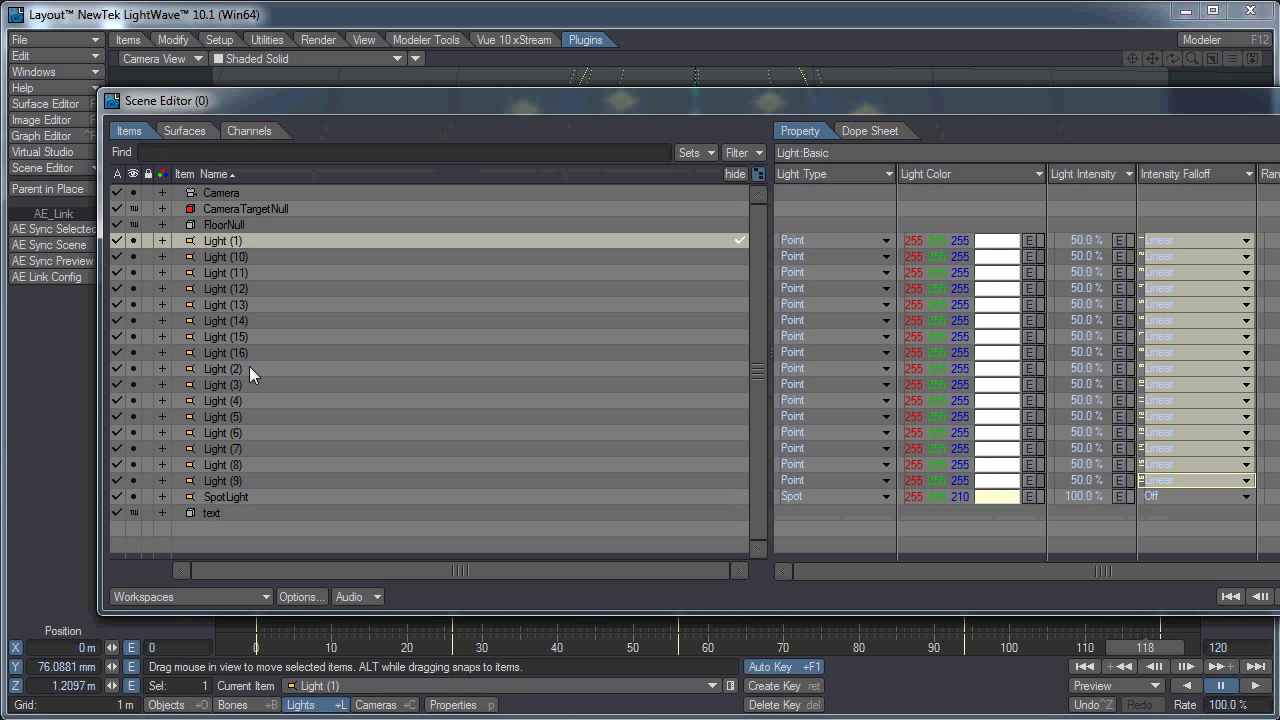
left_click(238, 480, "shift")
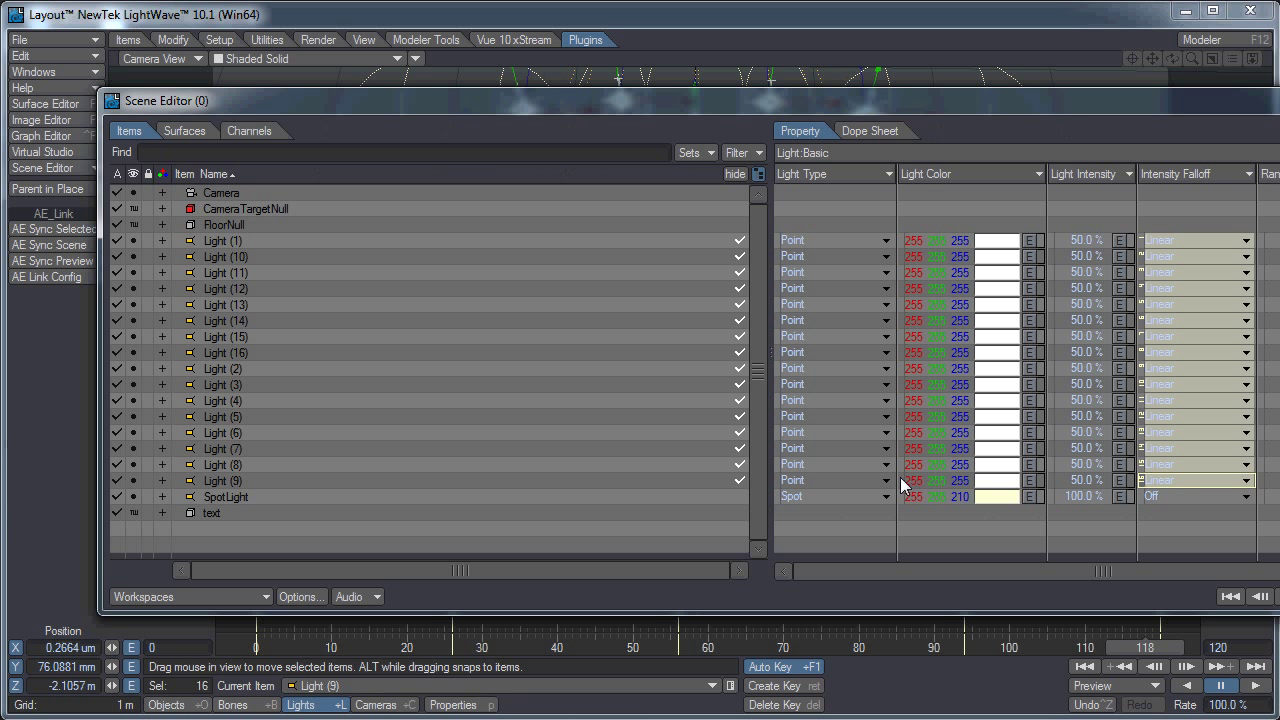
- Set the selected point lights' colour to pink 255, 84, 187
left_click(902, 467)
left_click_drag(902, 476, 908, 244)
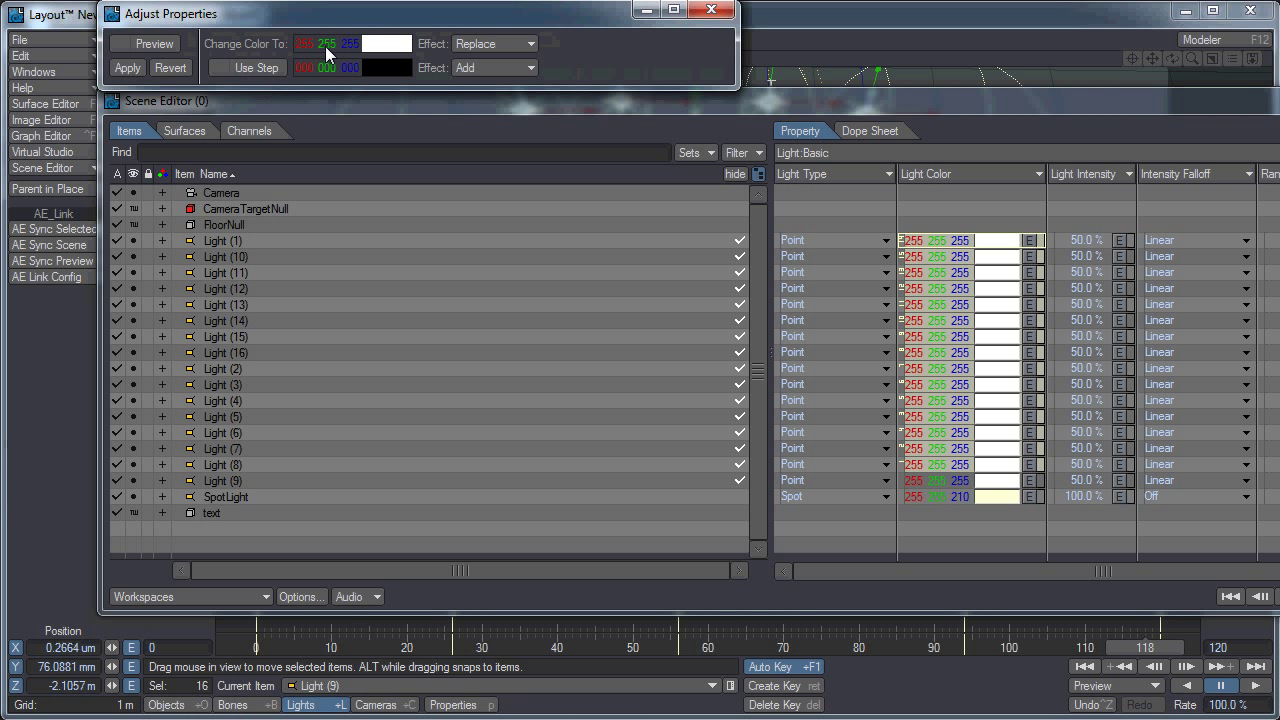
left_click_drag(325, 46, 200, 46)
left_click_drag(338, 45, 171, 50)
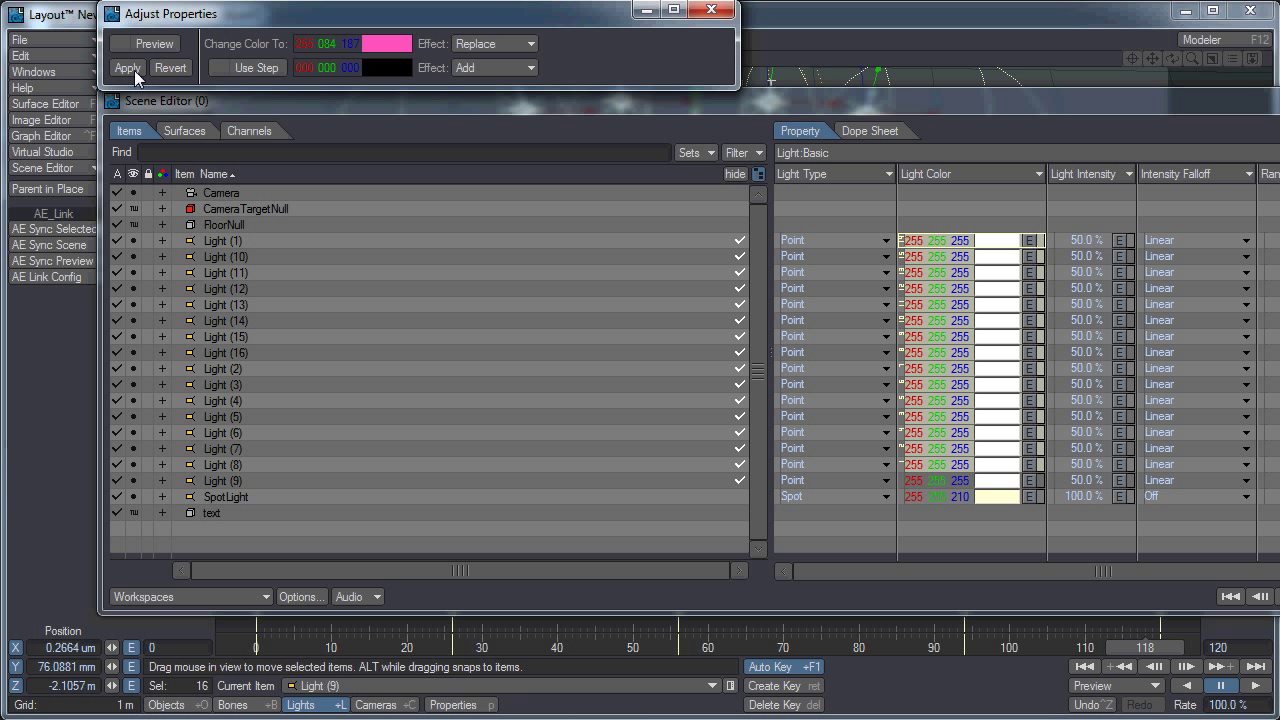
left_click(128, 68)
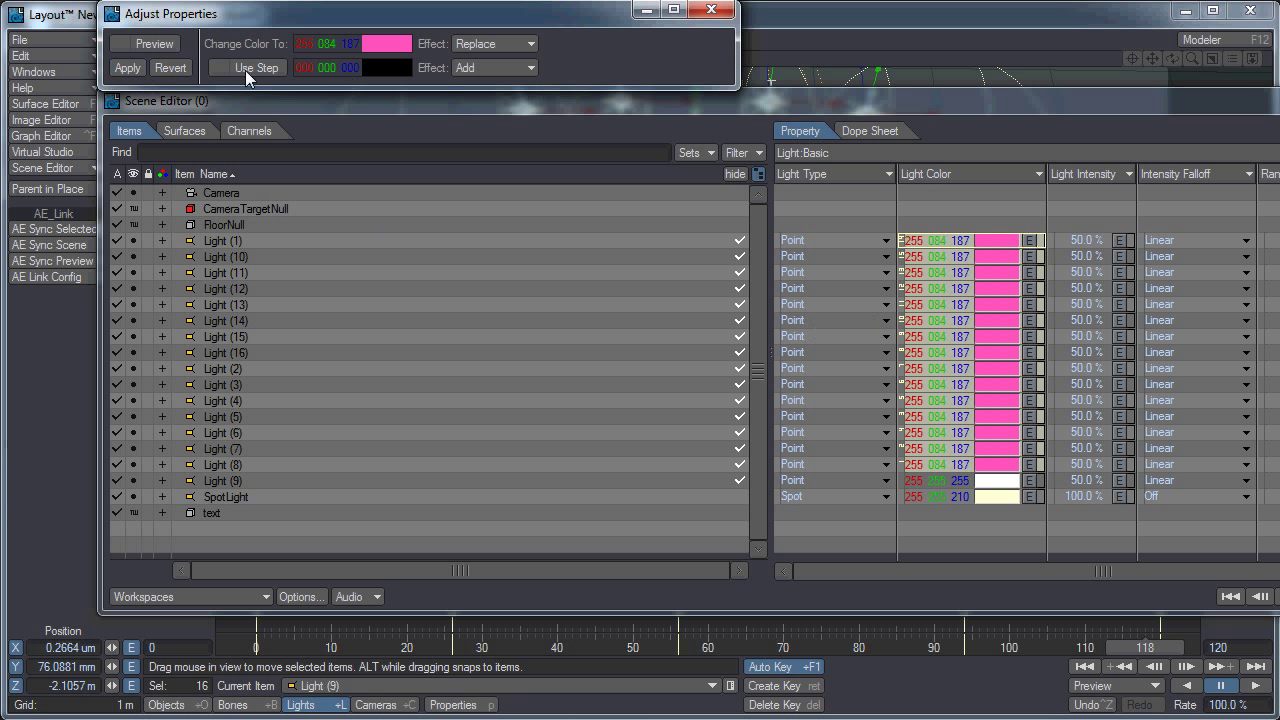
left_click(711, 9)
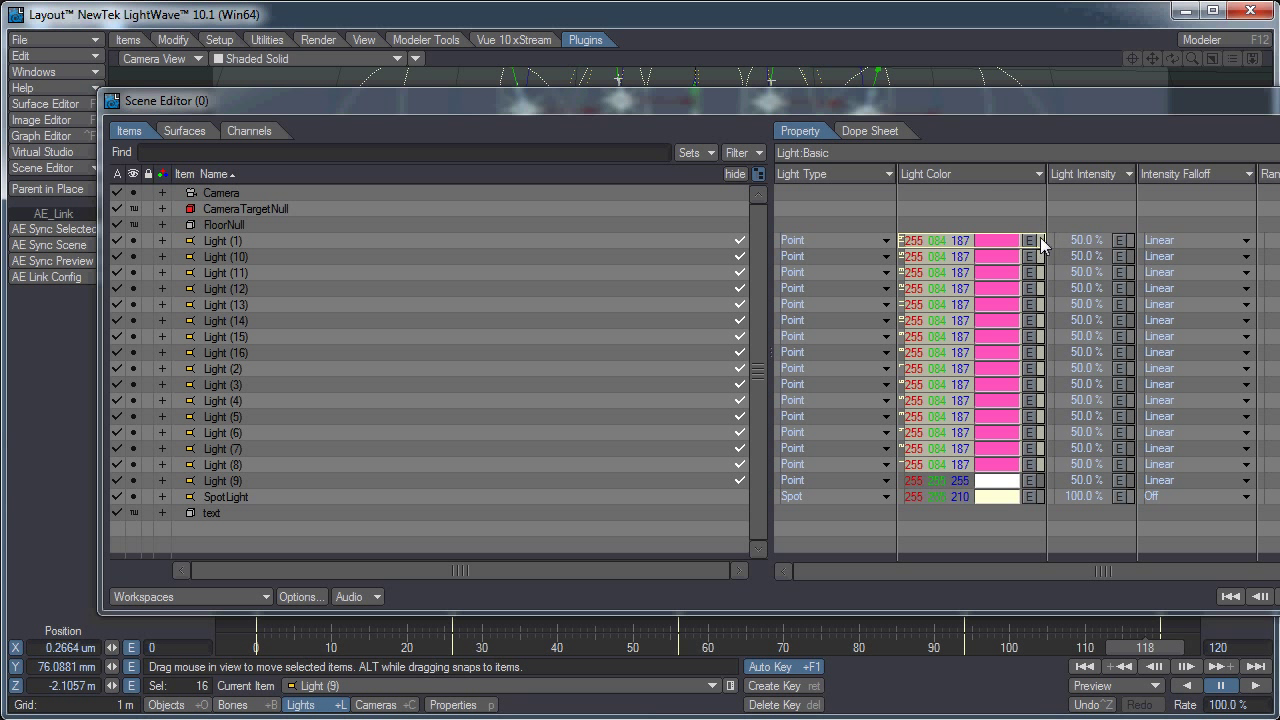
- Lower the pink lights' intensity from 50% to 31.5%
left_click_drag(1050, 240, 1070, 466)
right_click(1072, 470)
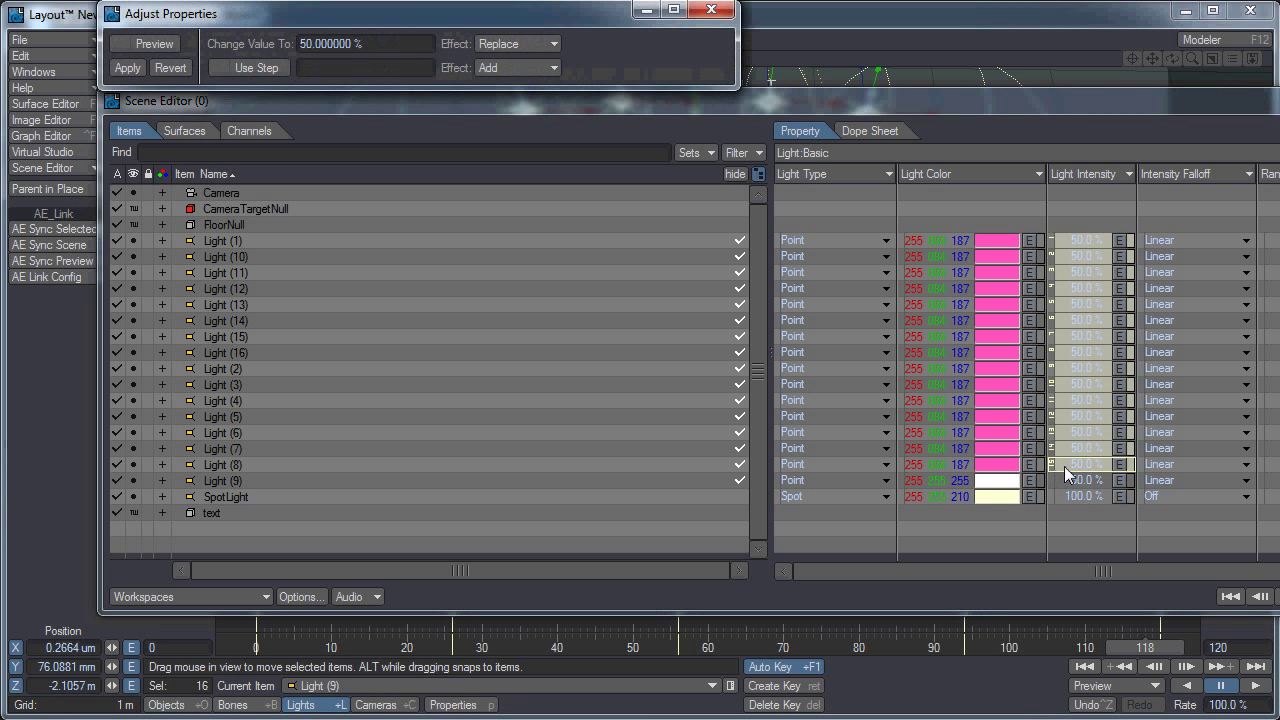
left_click(1038, 466)
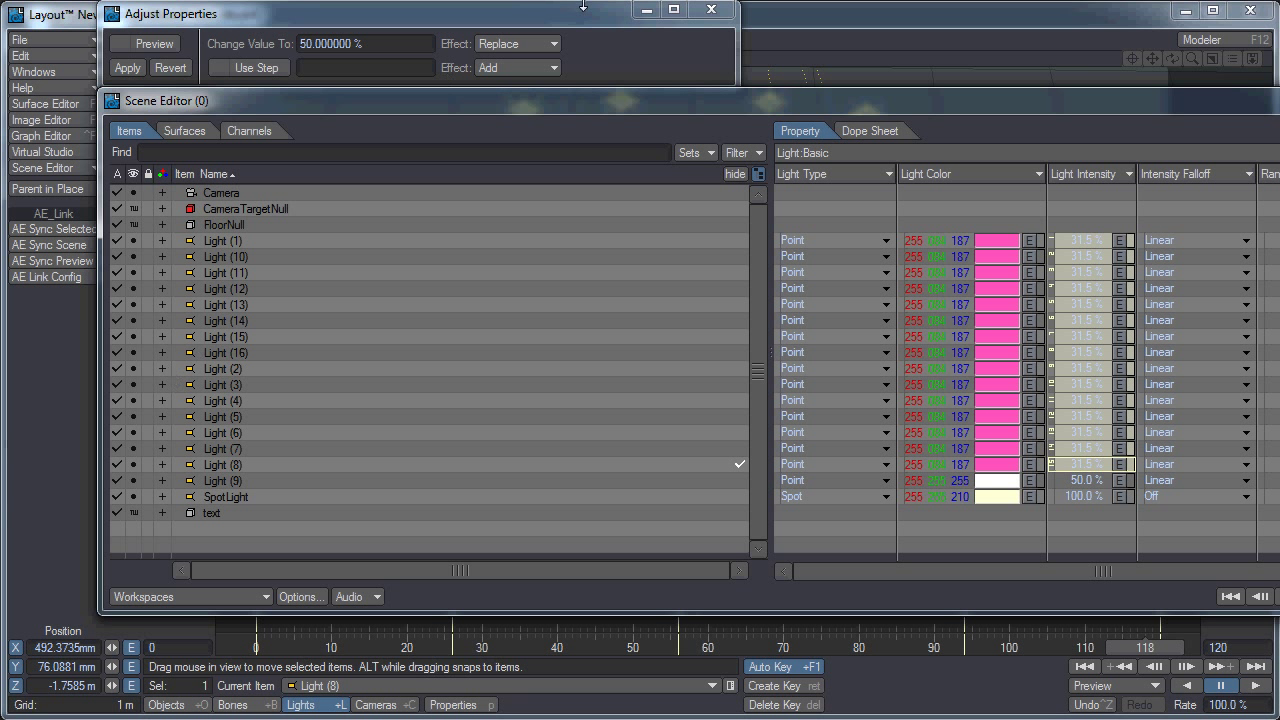
left_click_drag(1190, 100, 1135, 106)
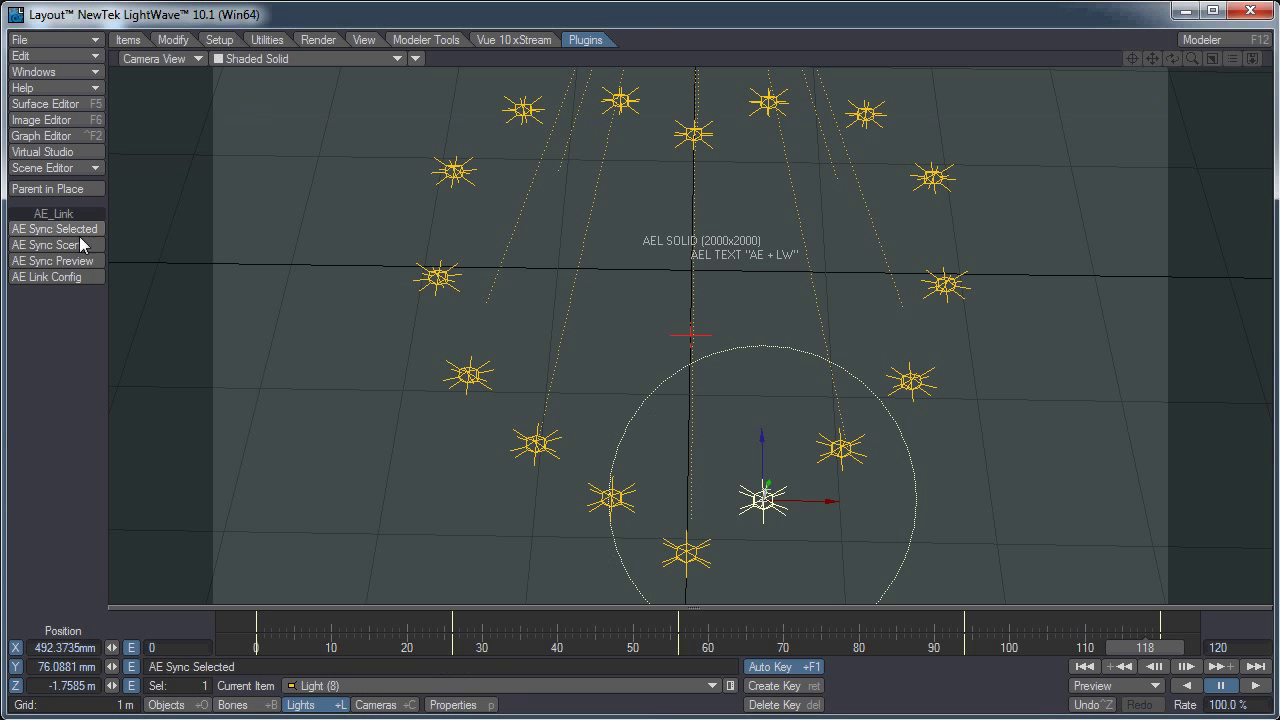
- Re-sync the scene to After Effects with AE Sync Scene and scrub to preview the pink lights
left_click(64, 244)
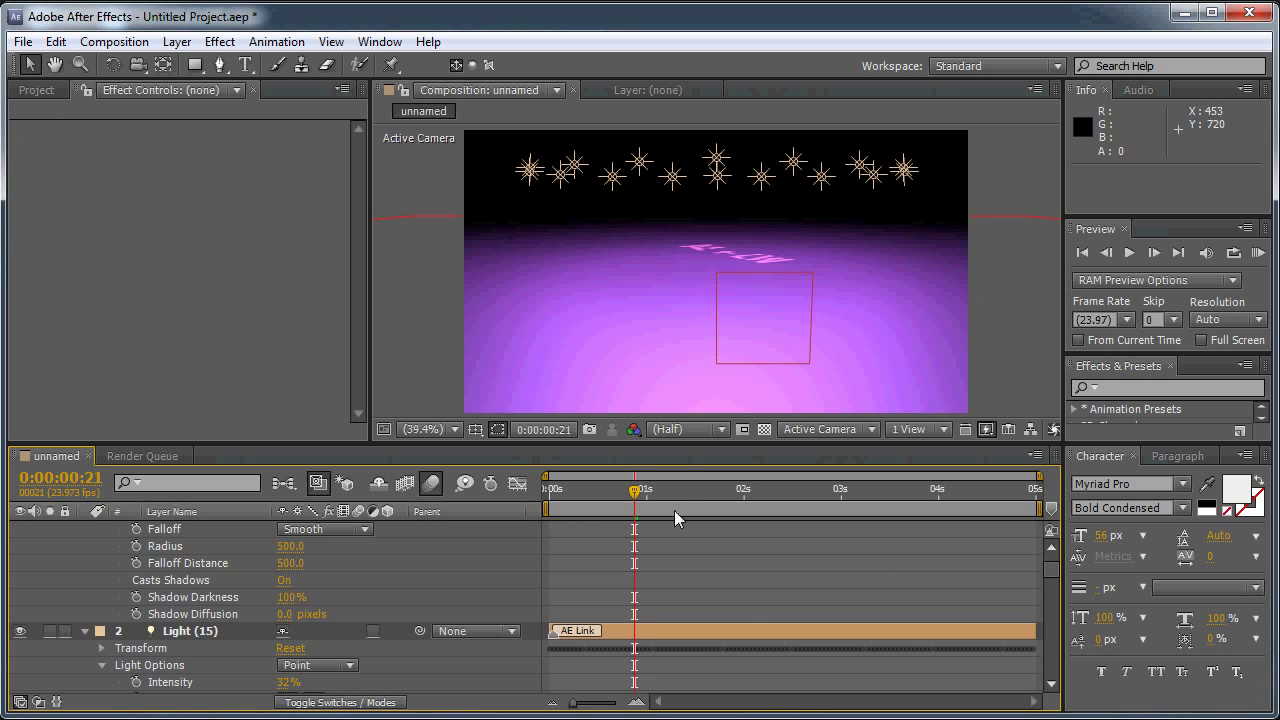
left_click_drag(643, 505, 952, 496)
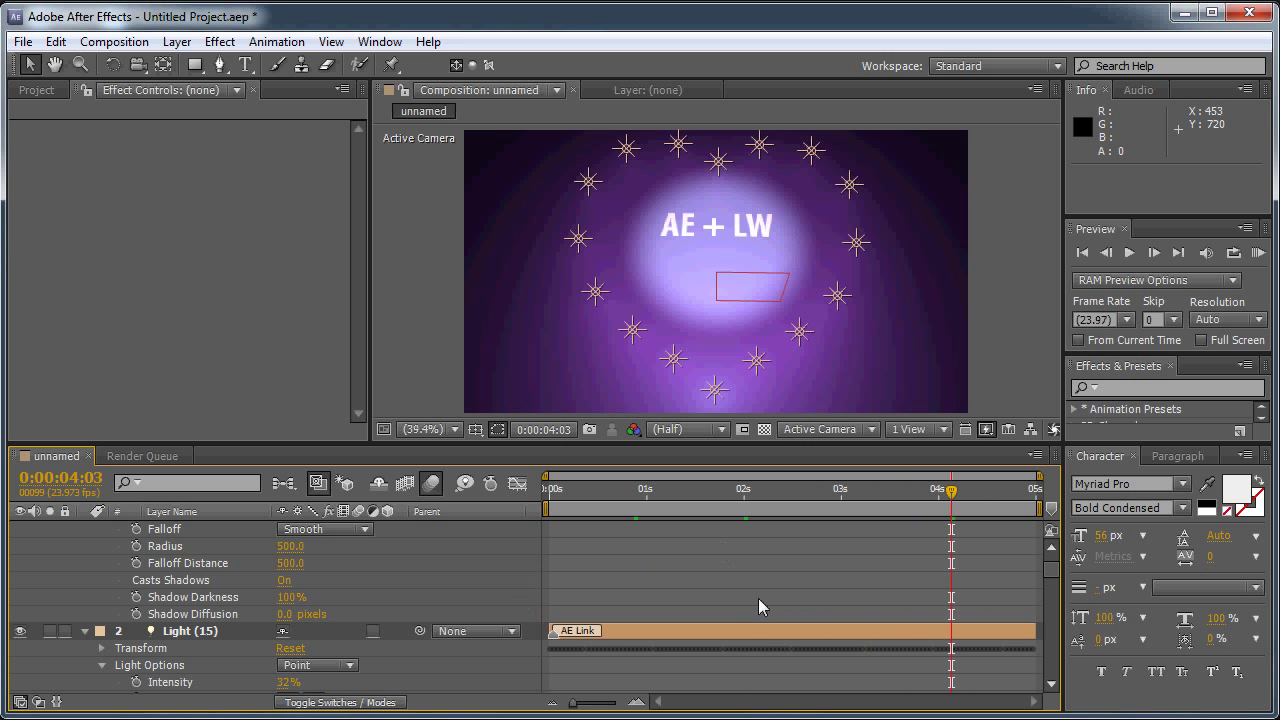
left_click_drag(1058, 569, 1050, 690)
- Leave the FloorNull layer viewer, return to the composition and rewind the playhead
double_click(200, 668)
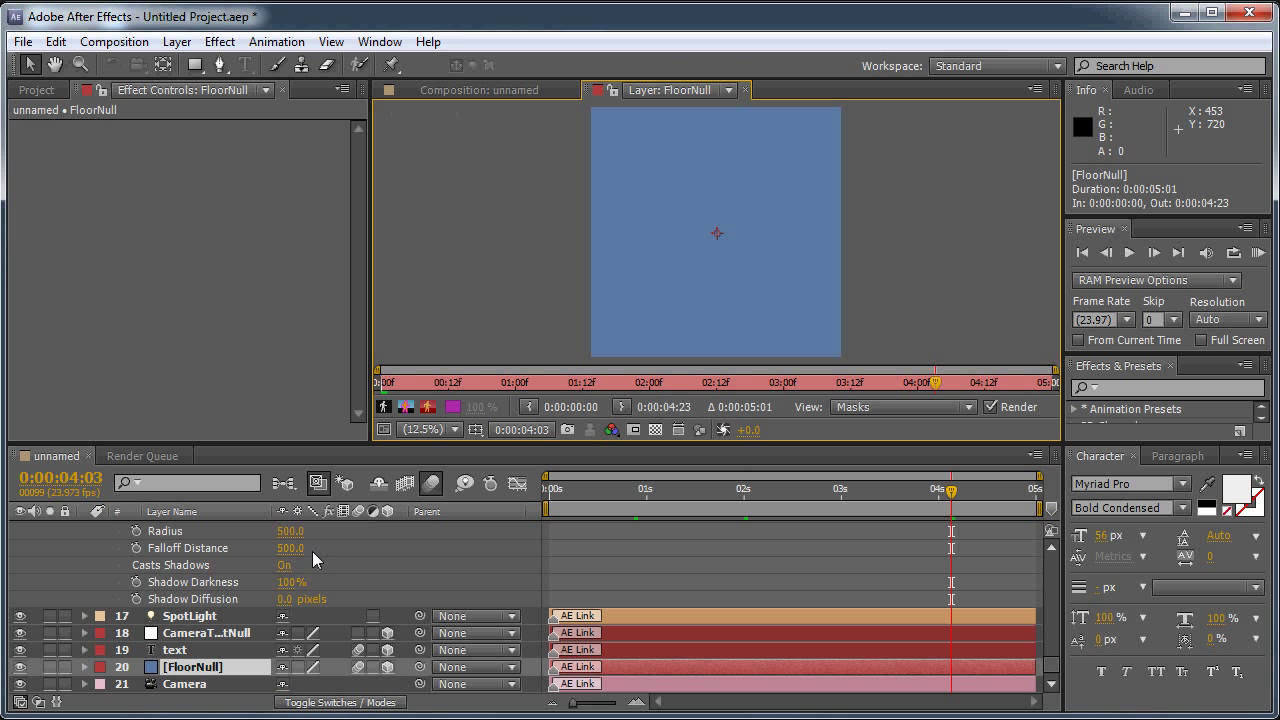
left_click(555, 92)
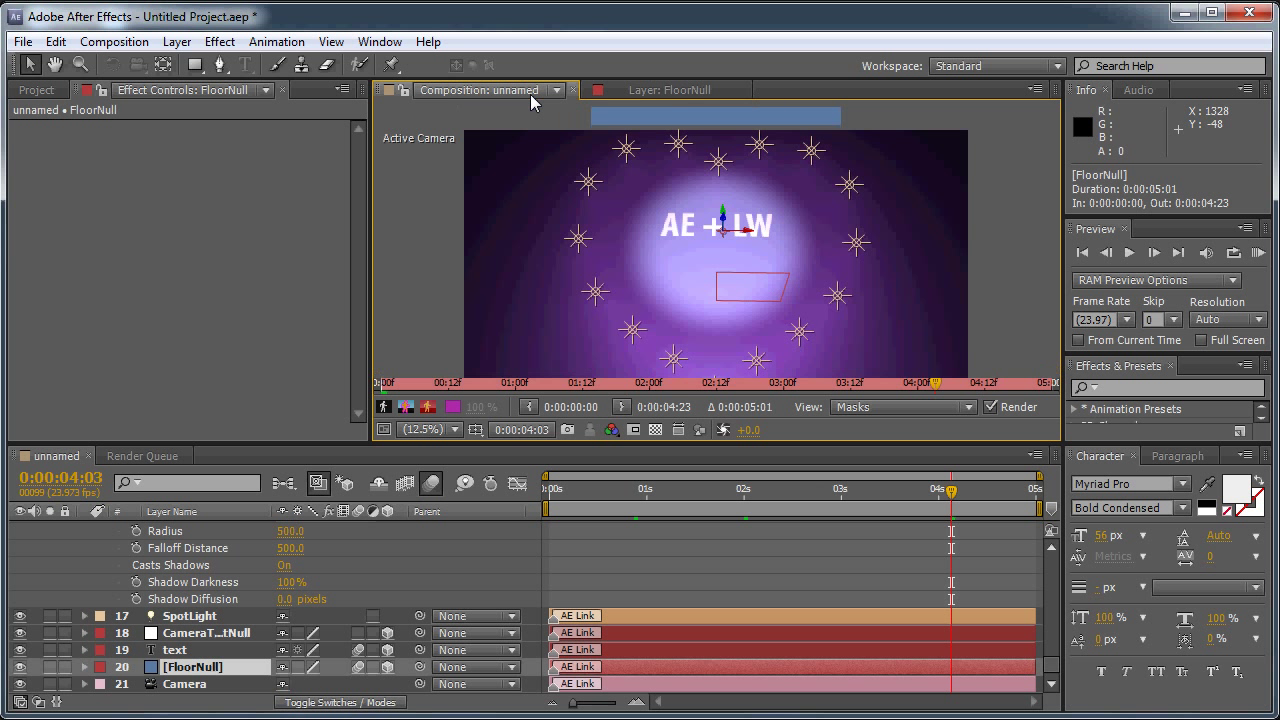
left_click_drag(951, 491, 642, 514)
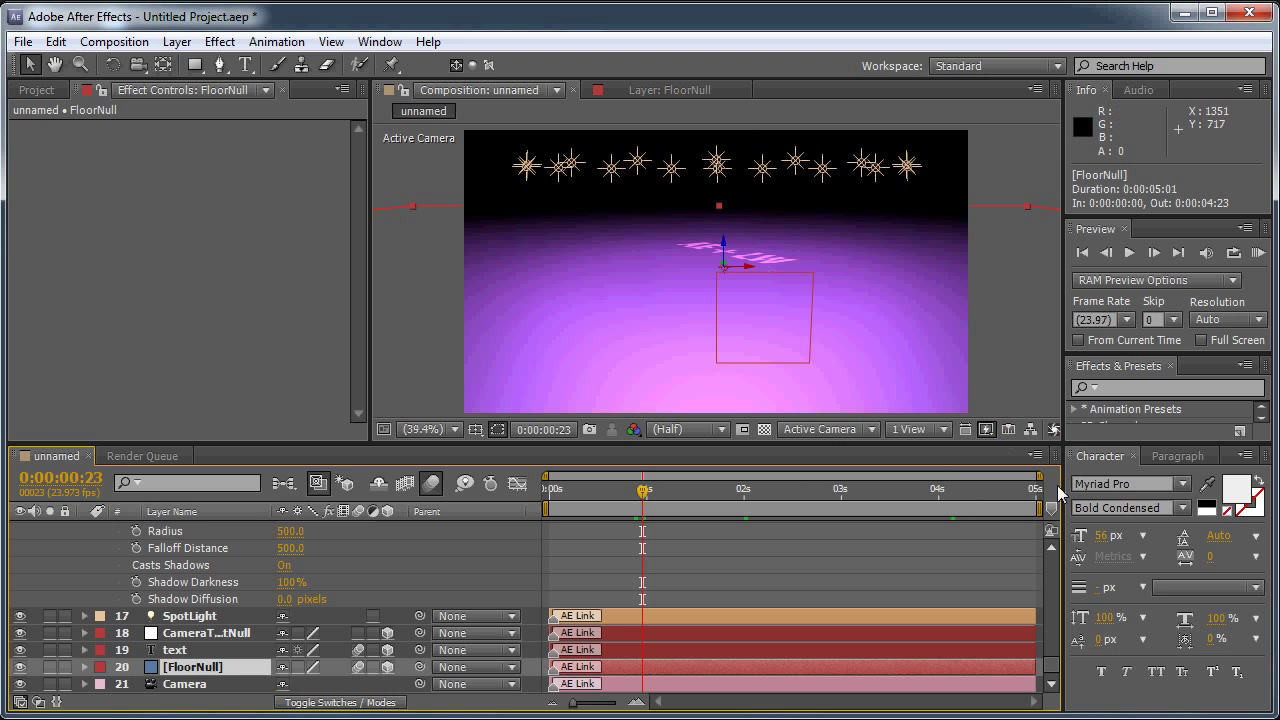
- Duplicate the text layer with Ctrl+D to create the text 2 layer
left_click(188, 651)
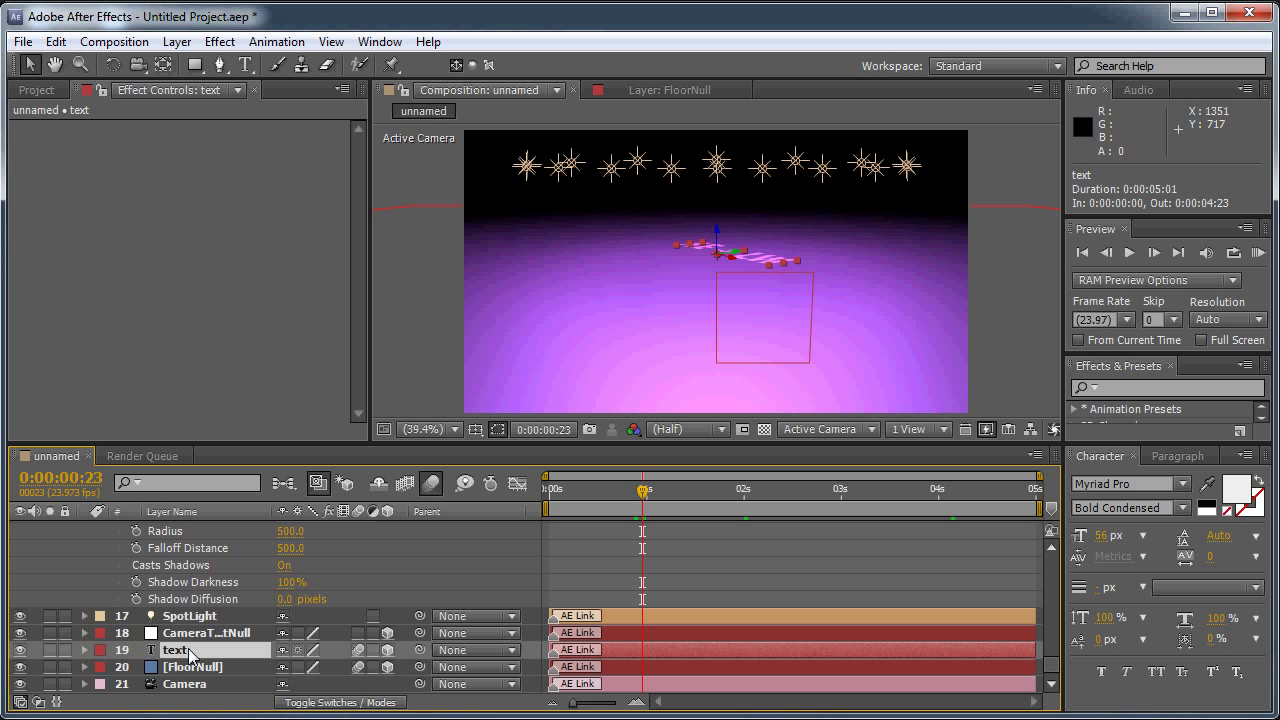
key("ctrl+d")
left_click_drag(200, 652, 210, 678)
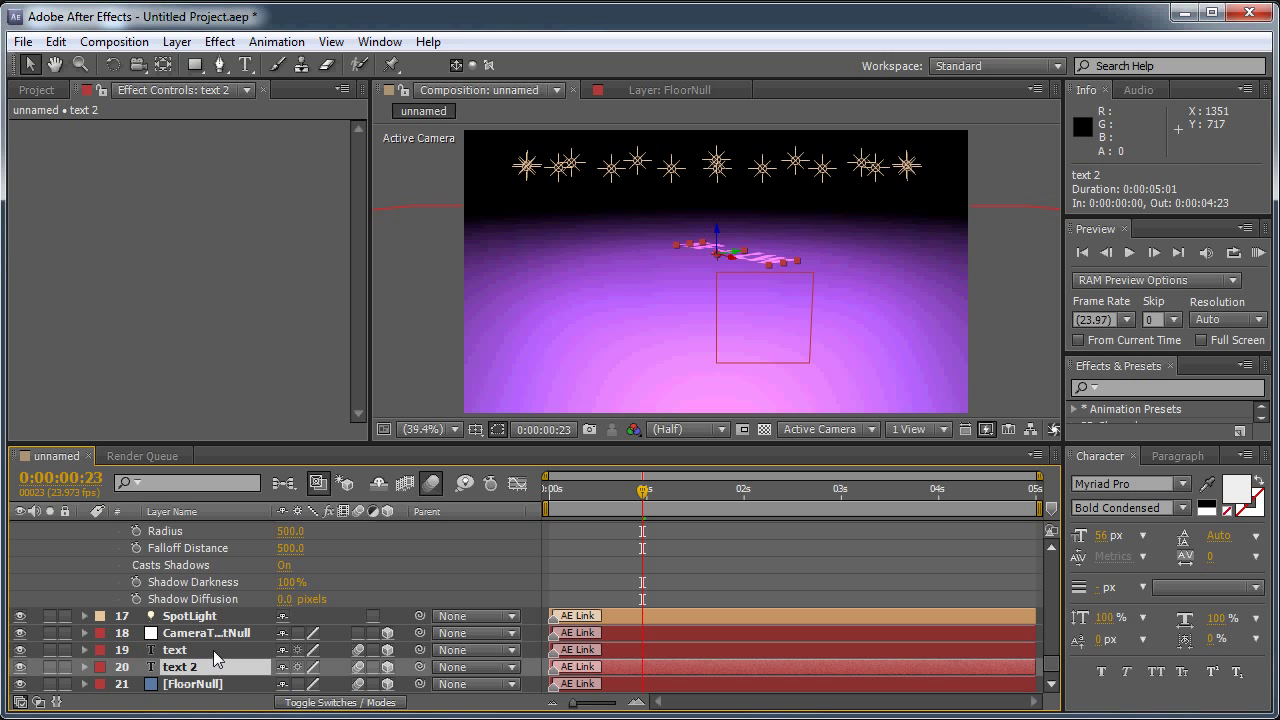
key("Return")
key("ctrl+Up")
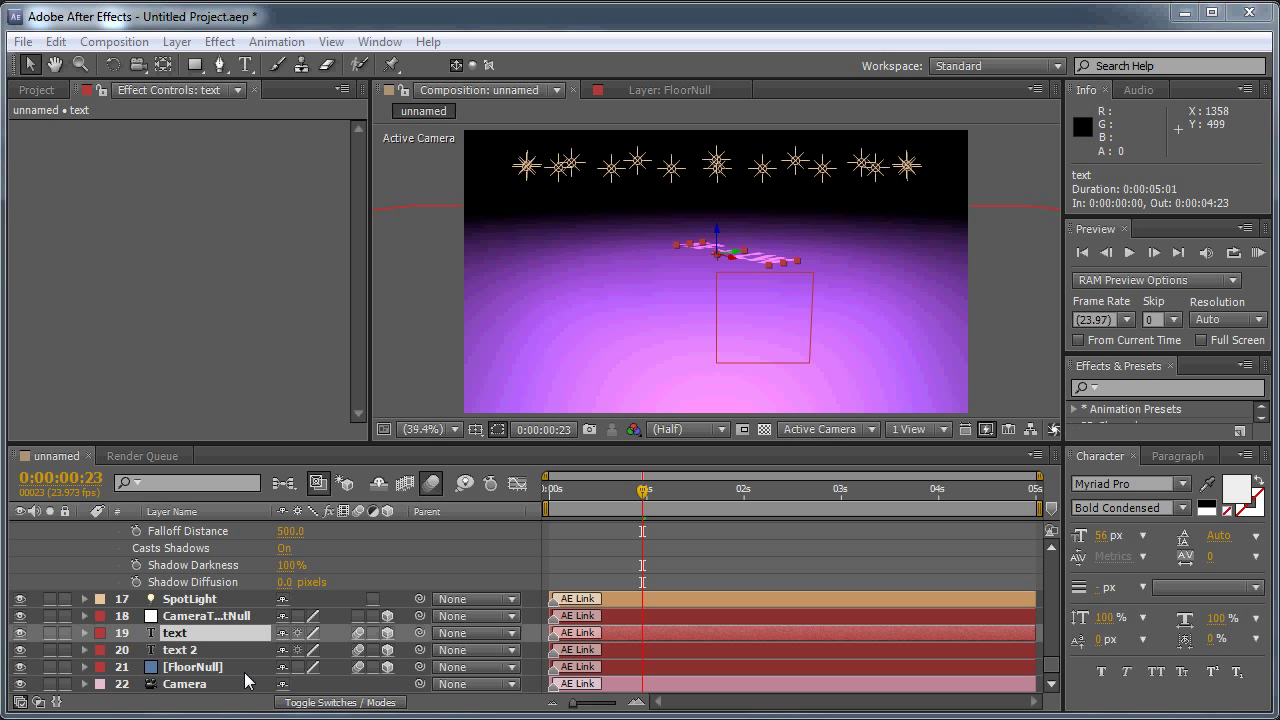
left_click(180, 652)
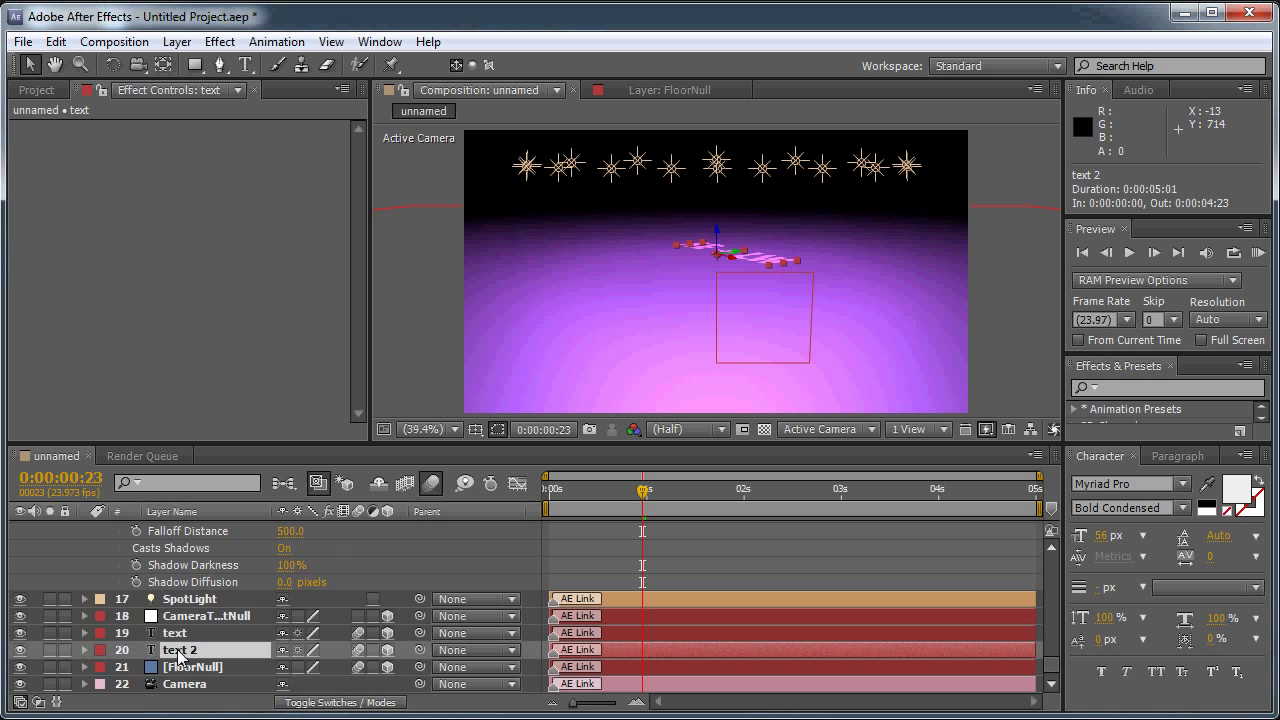
- Give text 2's Source Text the expression thisComp.layer("text").text.sourceText via pick-whip
left_click(84, 650)
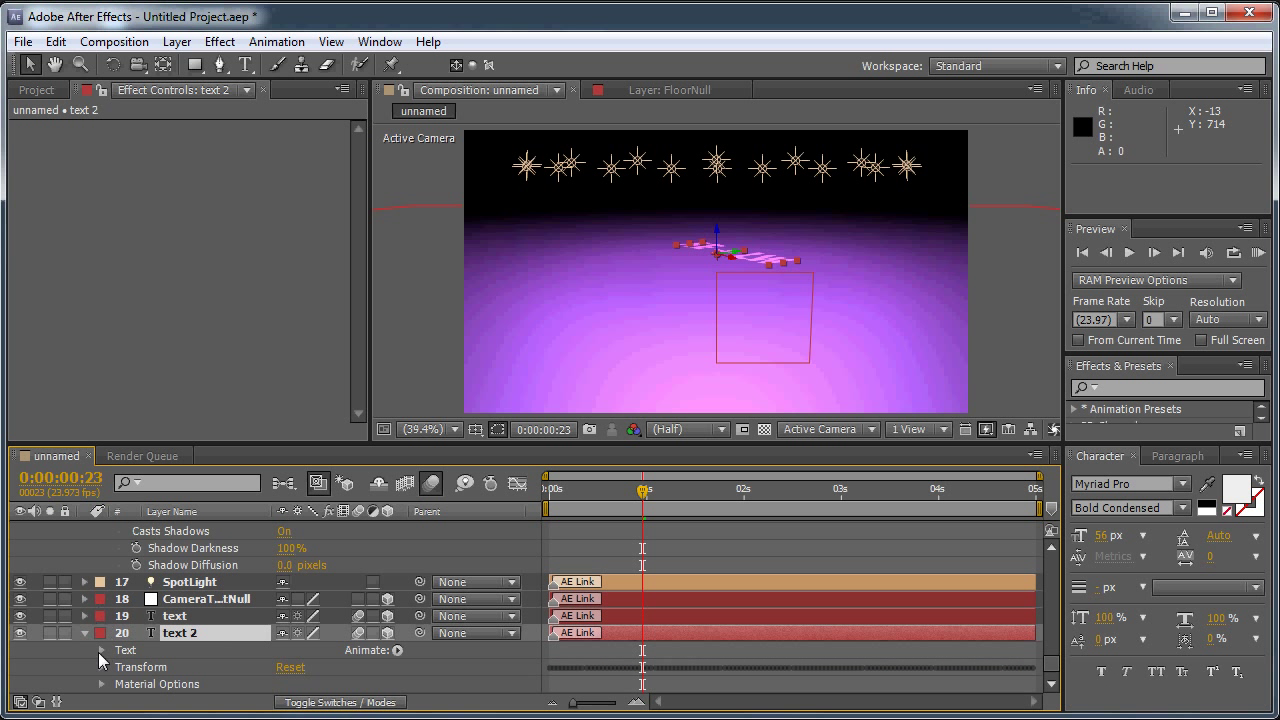
left_click(101, 650)
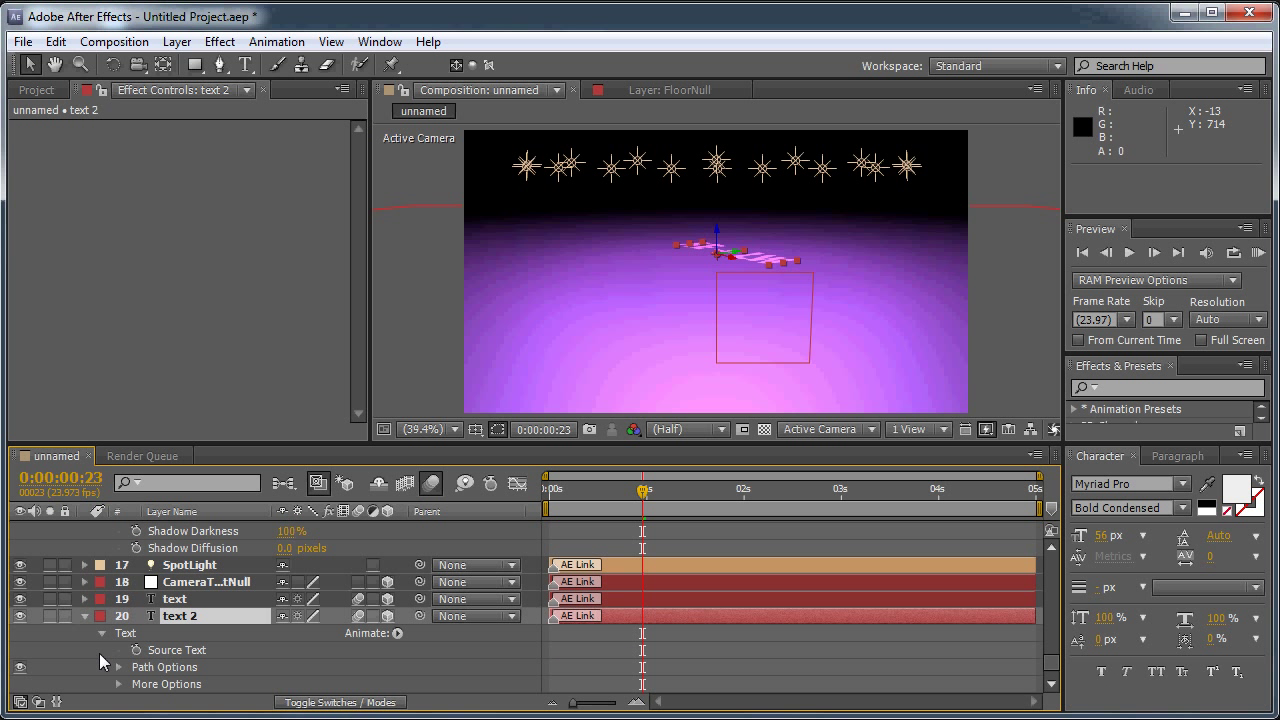
left_click(85, 599)
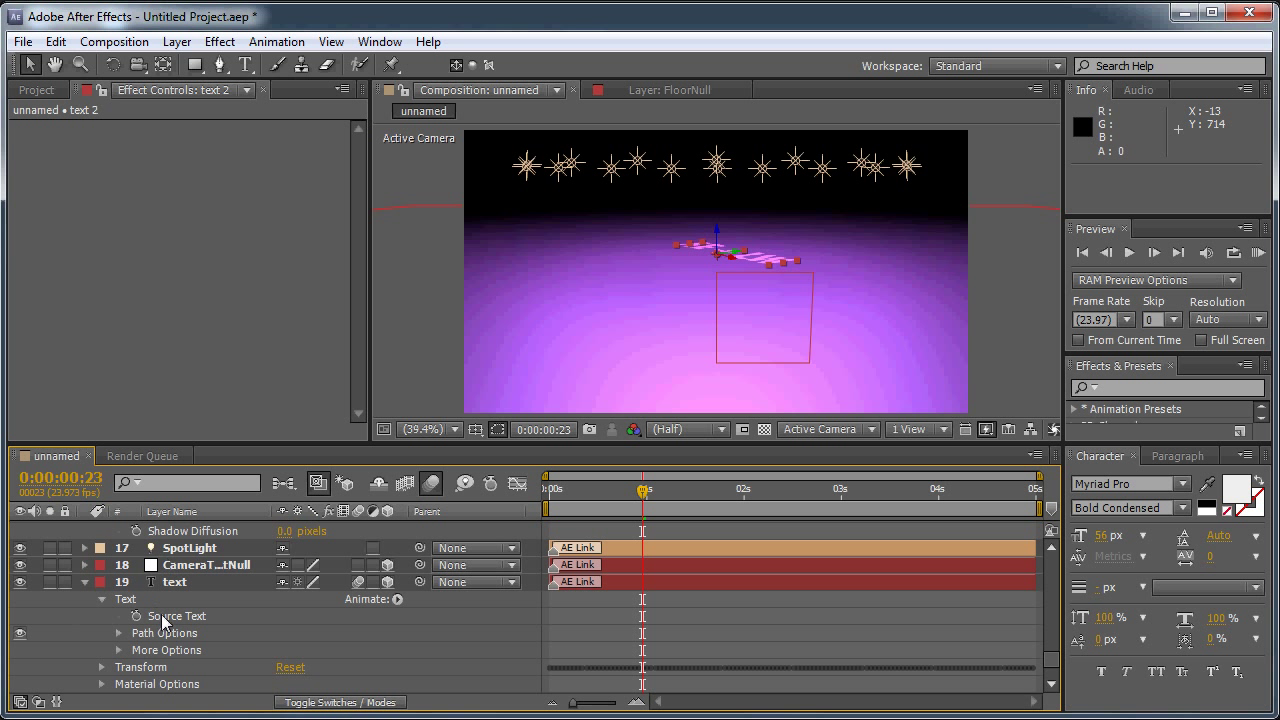
scroll(173, 608, "down", 1)
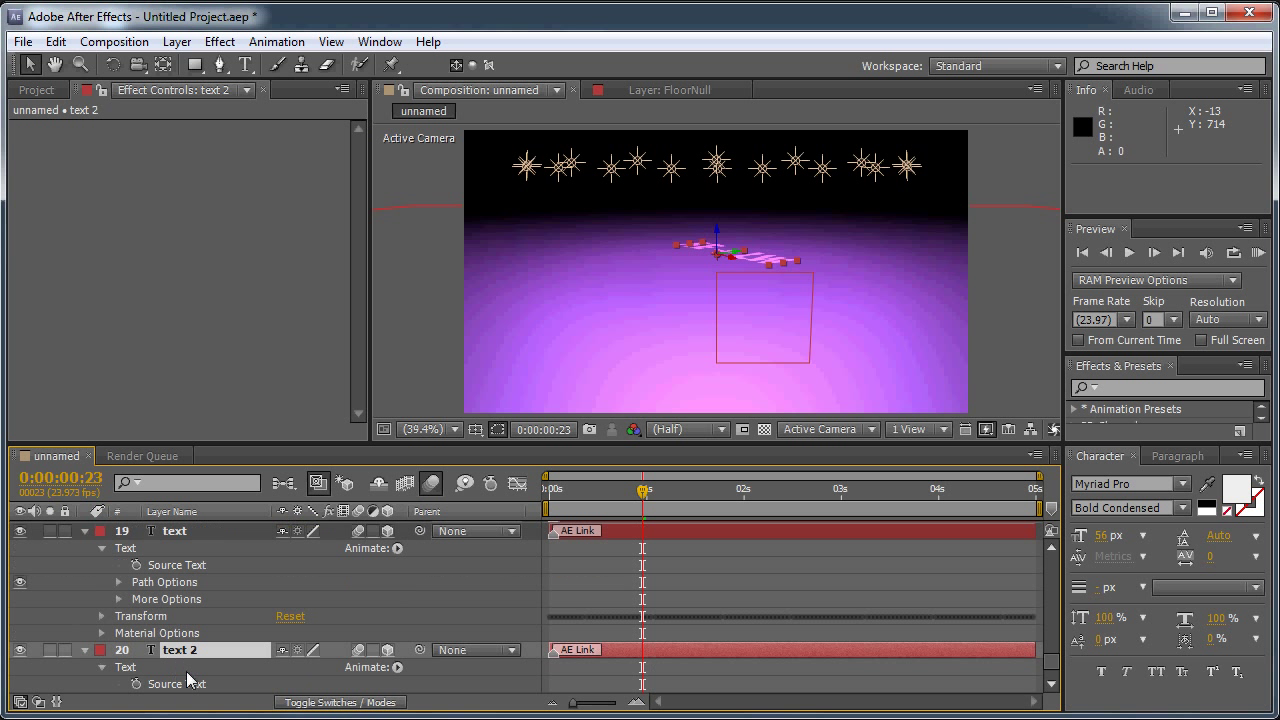
left_click(136, 684, "alt")
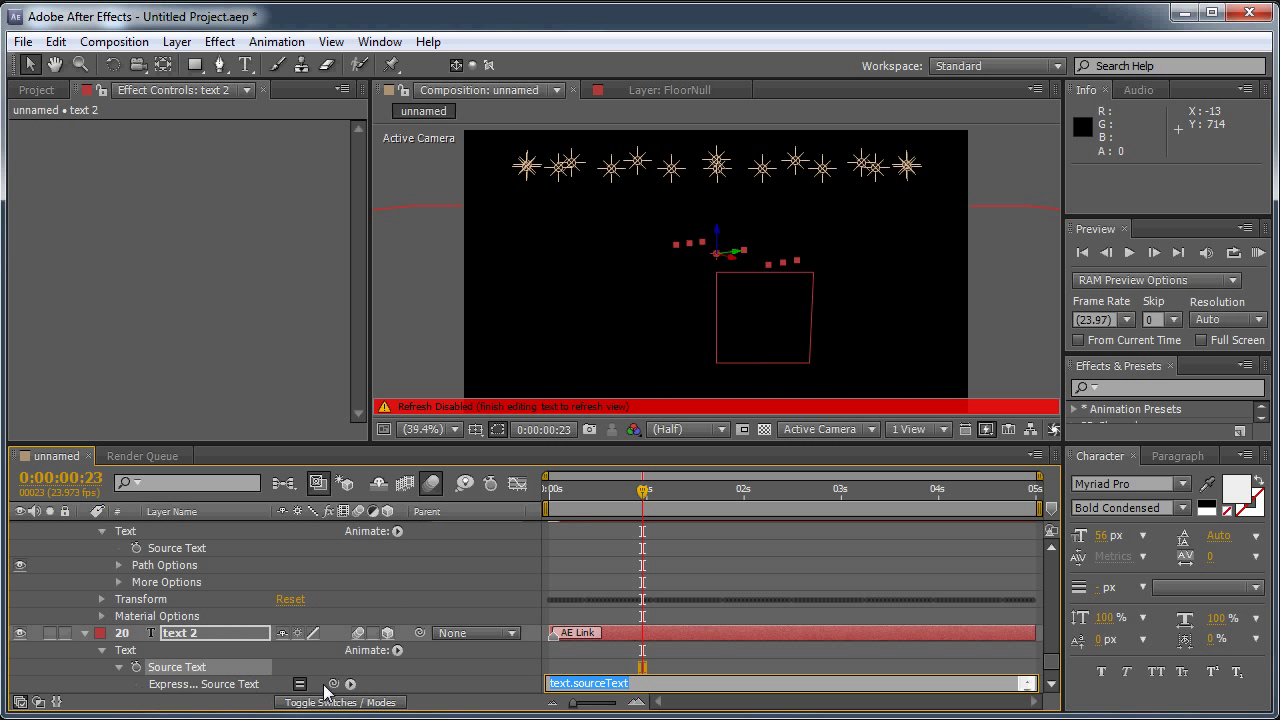
left_click_drag(334, 684, 172, 543)
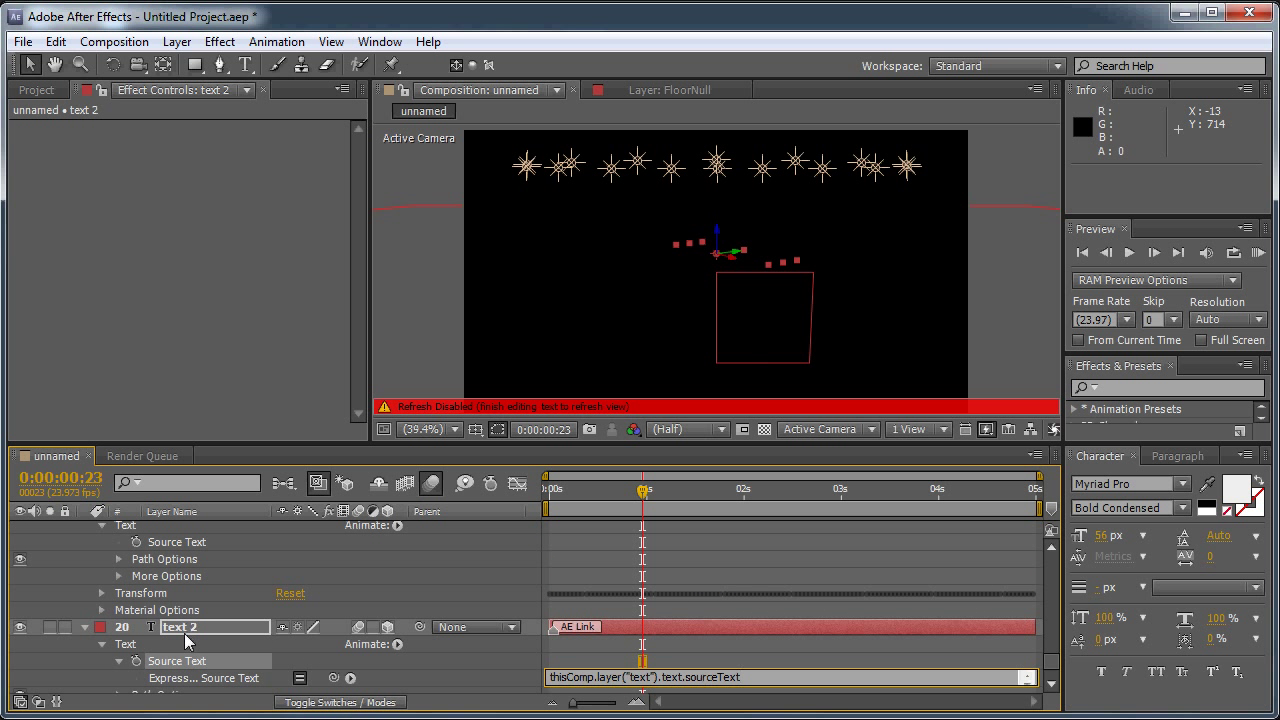
scroll(193, 551, "up", 1)
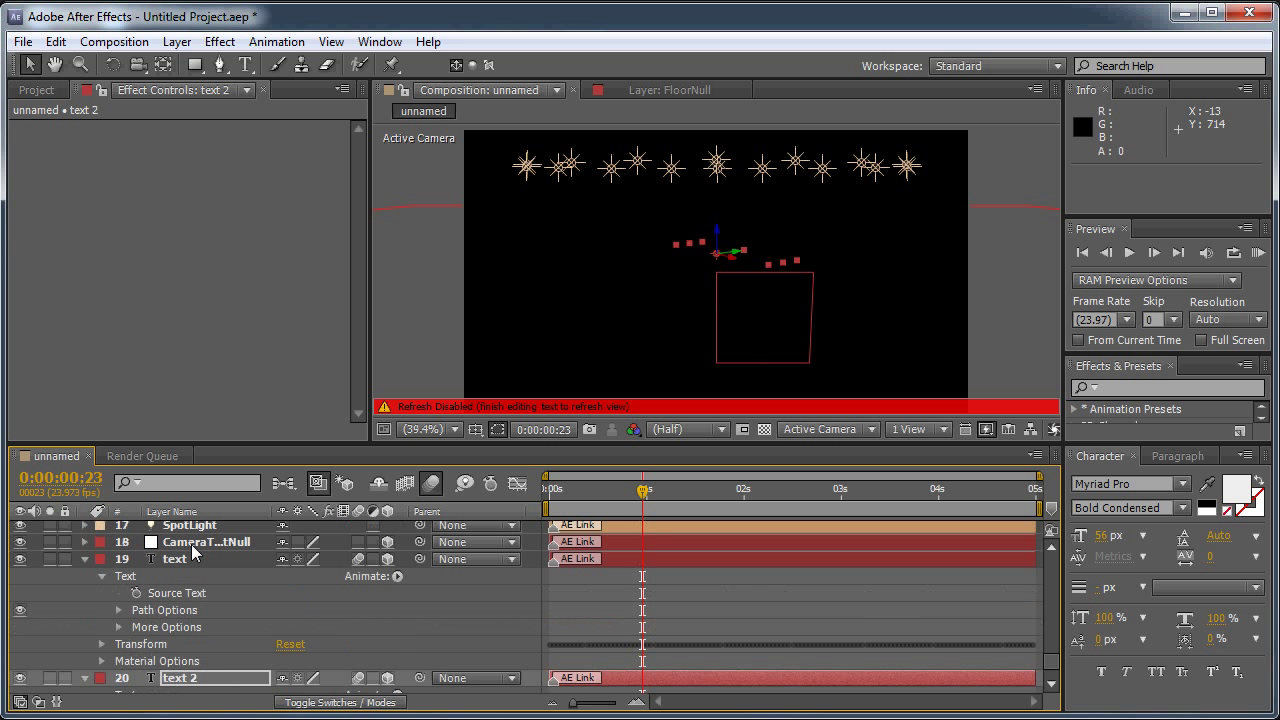
left_click(192, 561)
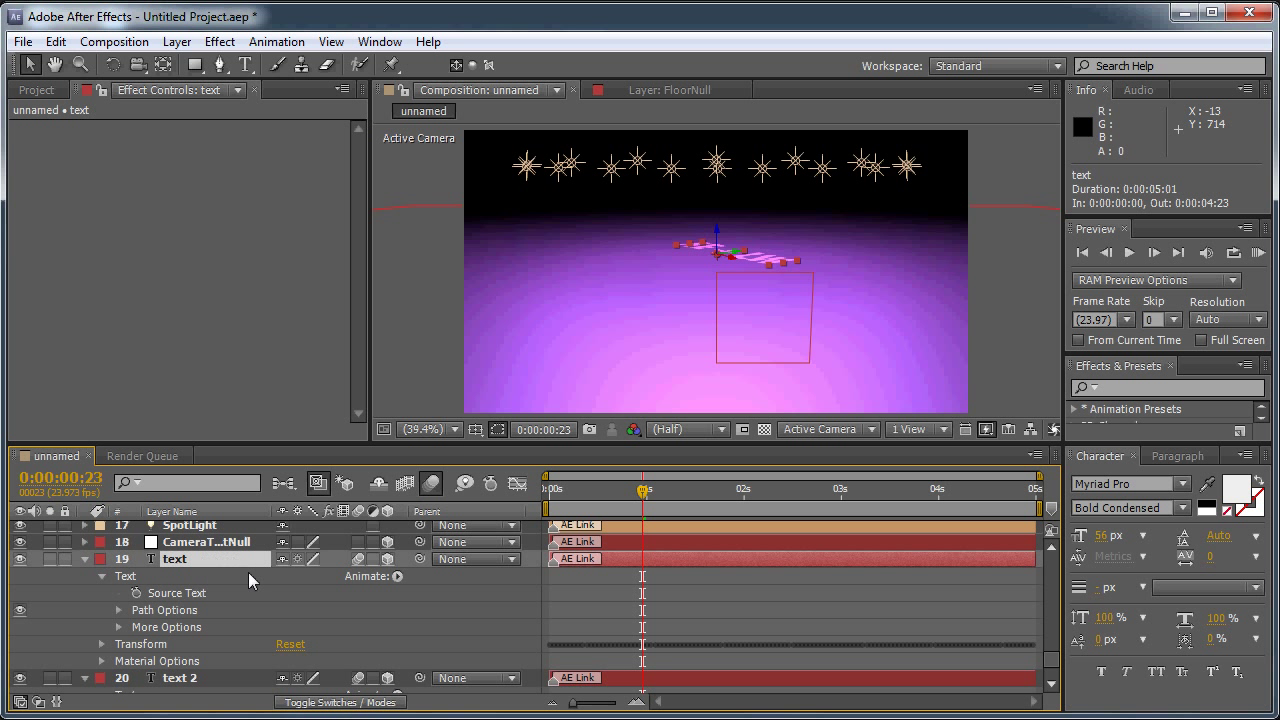
left_click(185, 596)
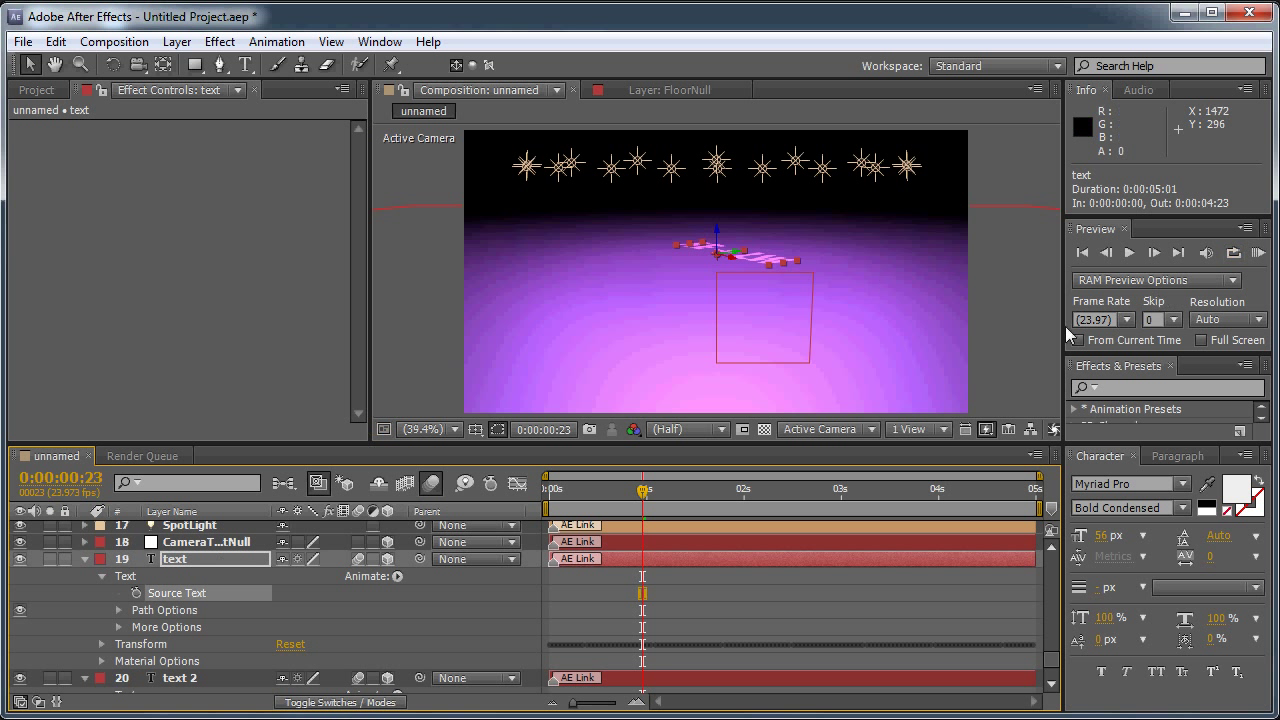
- Parent text 2 to the text layer and offset it in Z to position 0.0, 0.0, 0.6
left_click(192, 680)
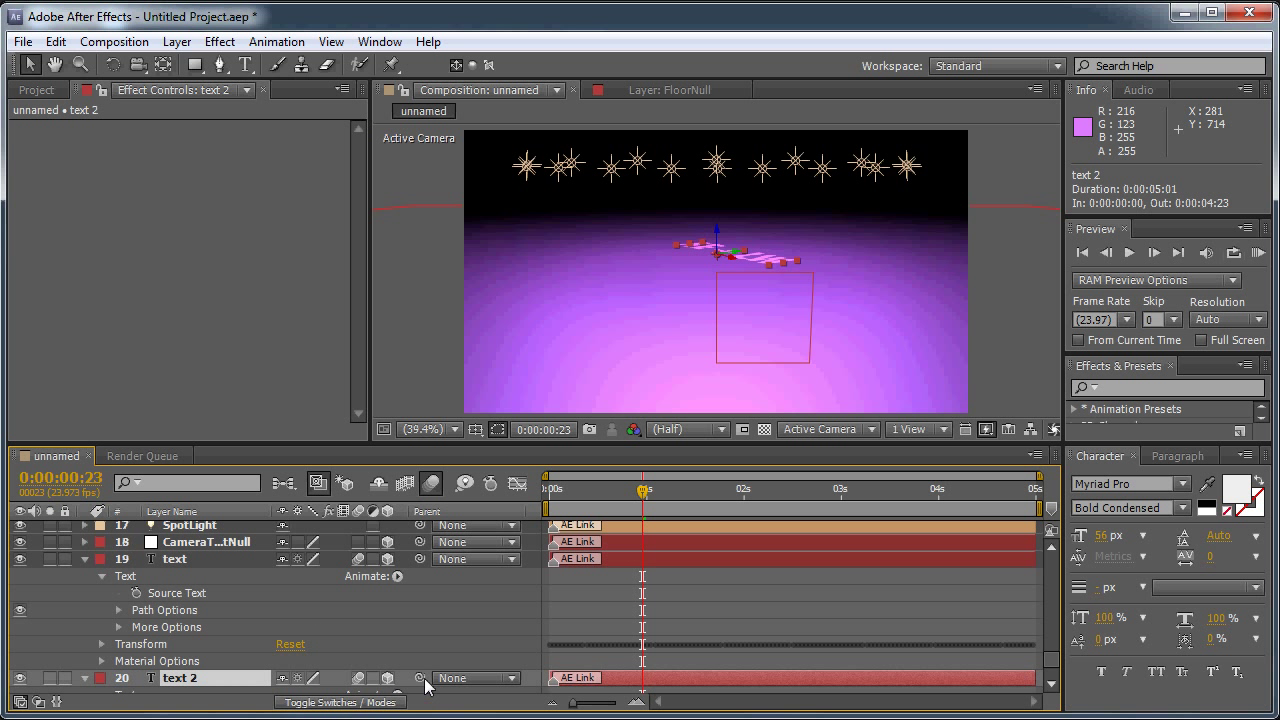
left_click_drag(424, 678, 187, 577)
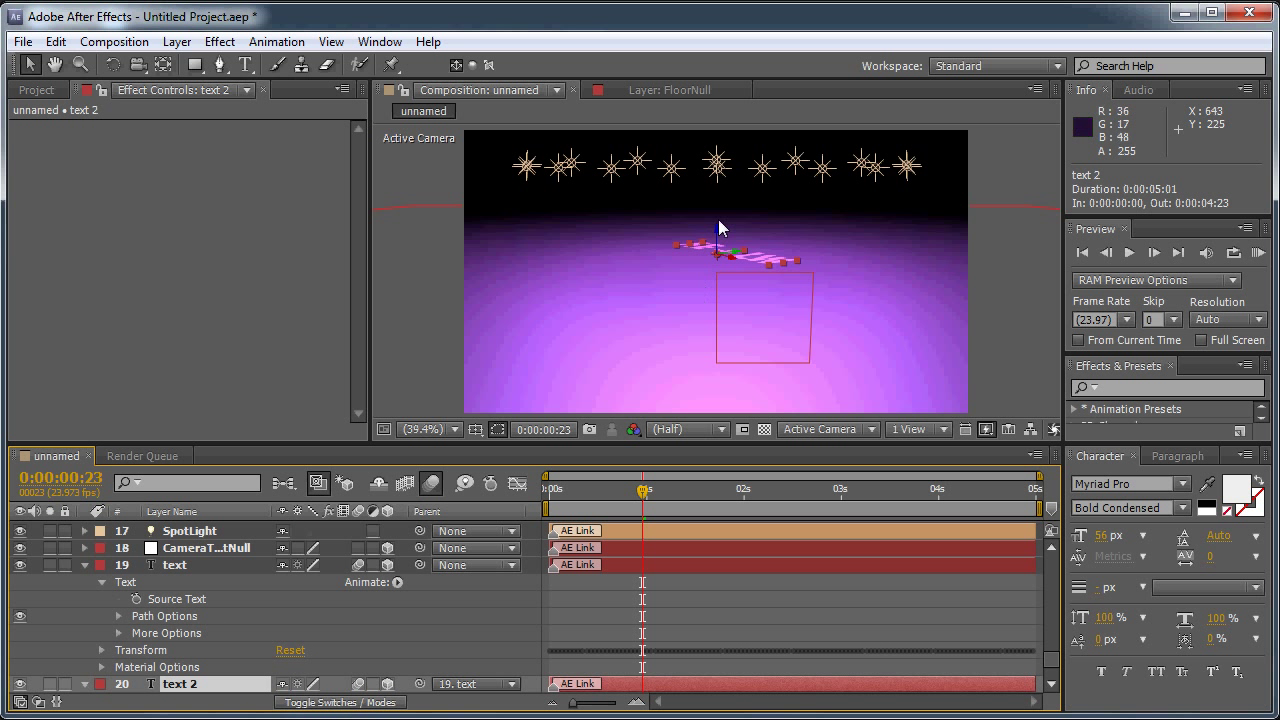
left_click_drag(717, 233, 717, 236)
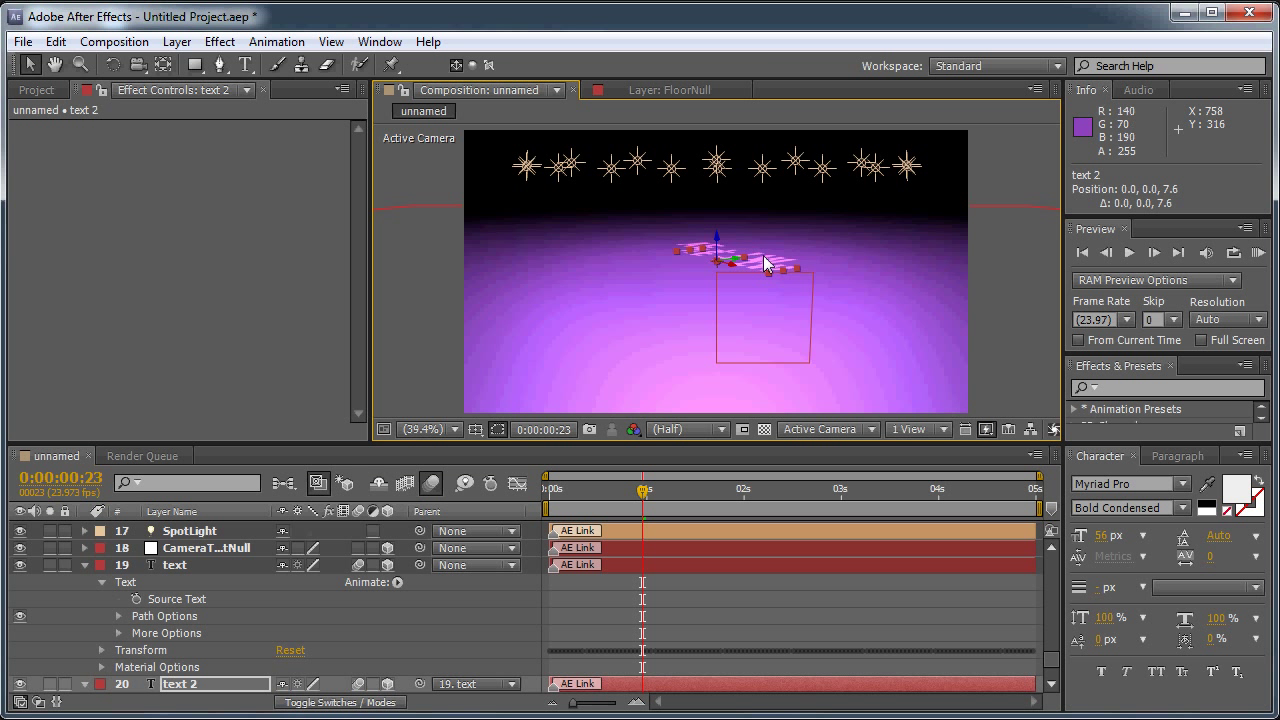
scroll(763, 260, "up", 3)
scroll(764, 260, "up", 2)
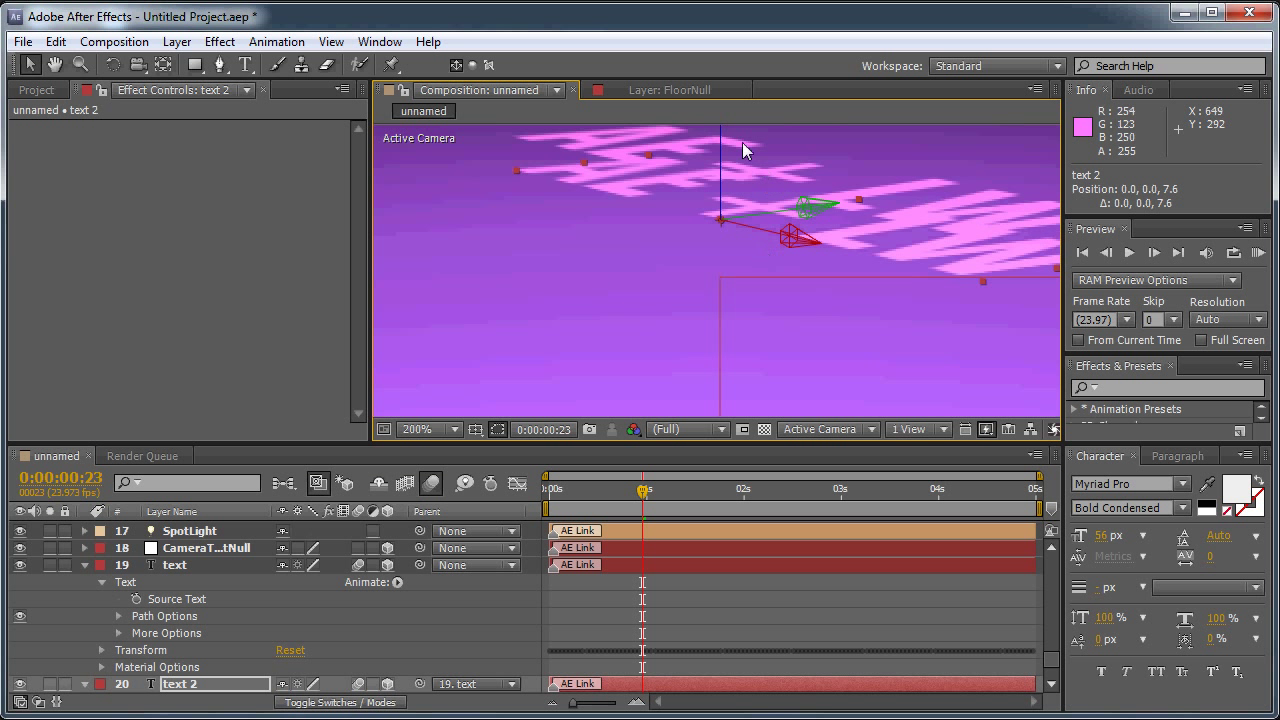
left_click_drag(721, 133, 714, 118)
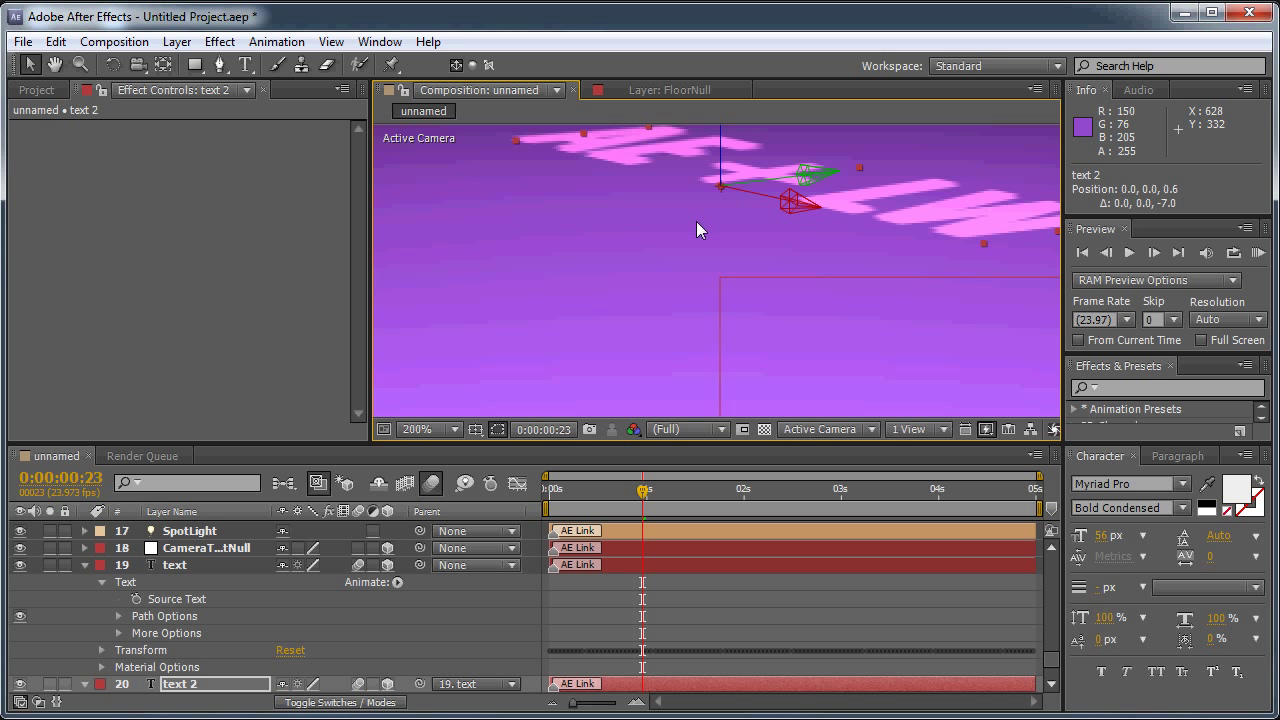
- Duplicate copies text 3 and text 4, pushing each further back in depth
left_click(212, 686)
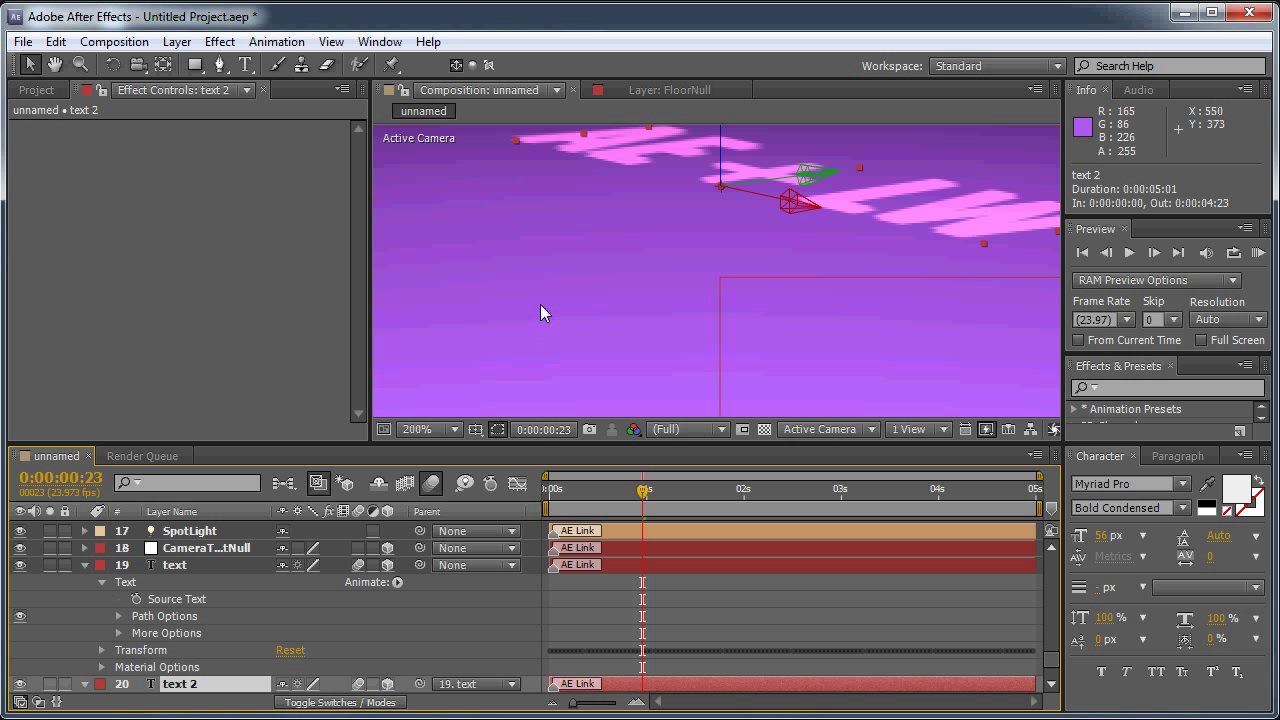
key("ctrl+d")
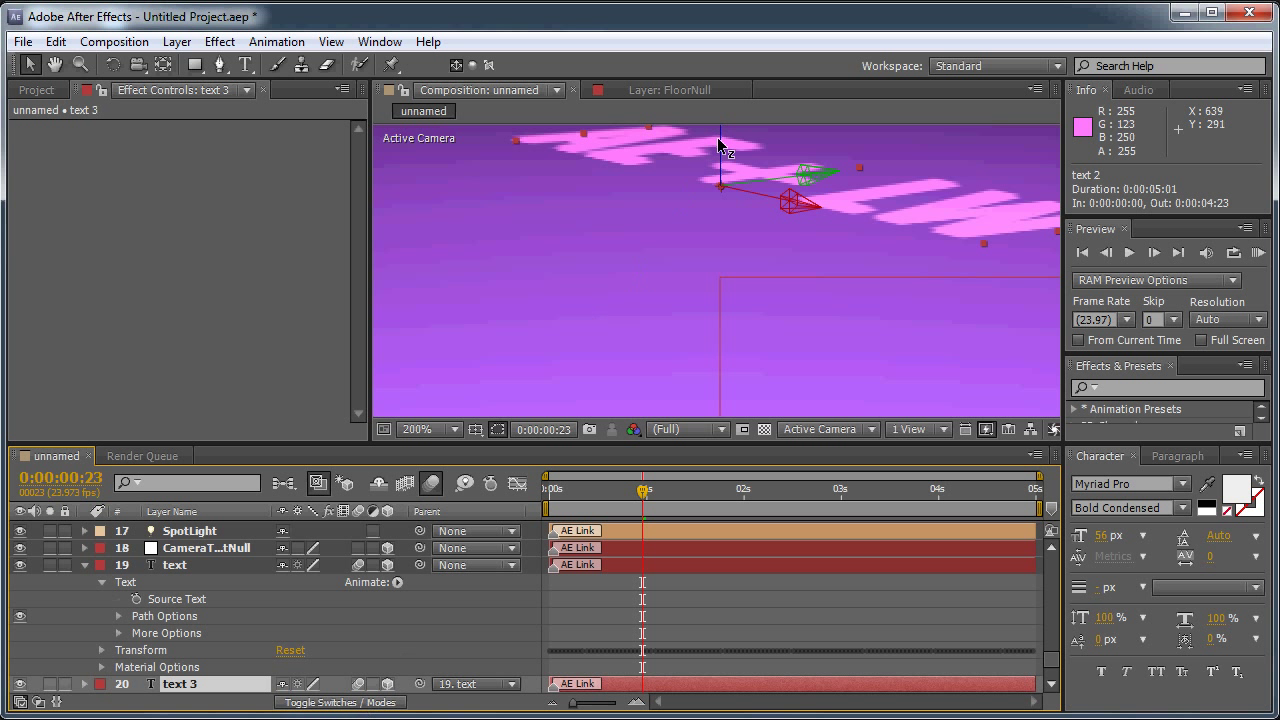
left_click_drag(718, 142, 717, 143)
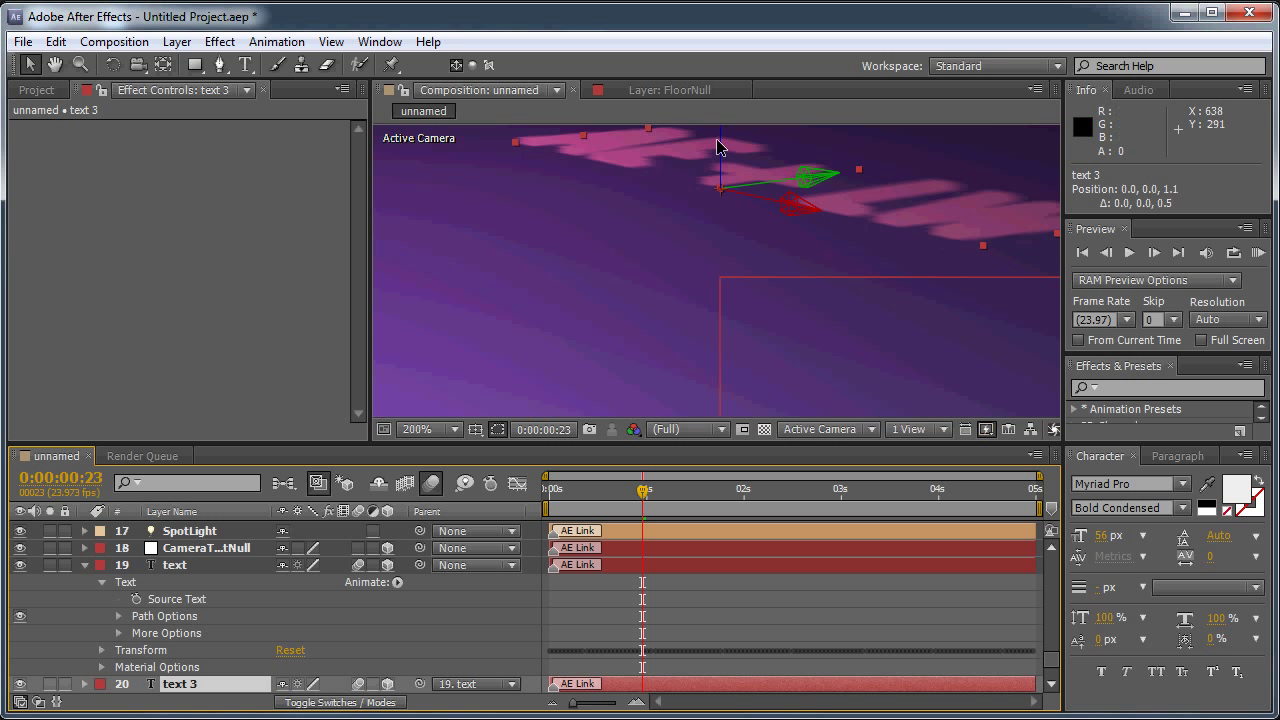
key("ctrl+d")
key("ctrl+t")
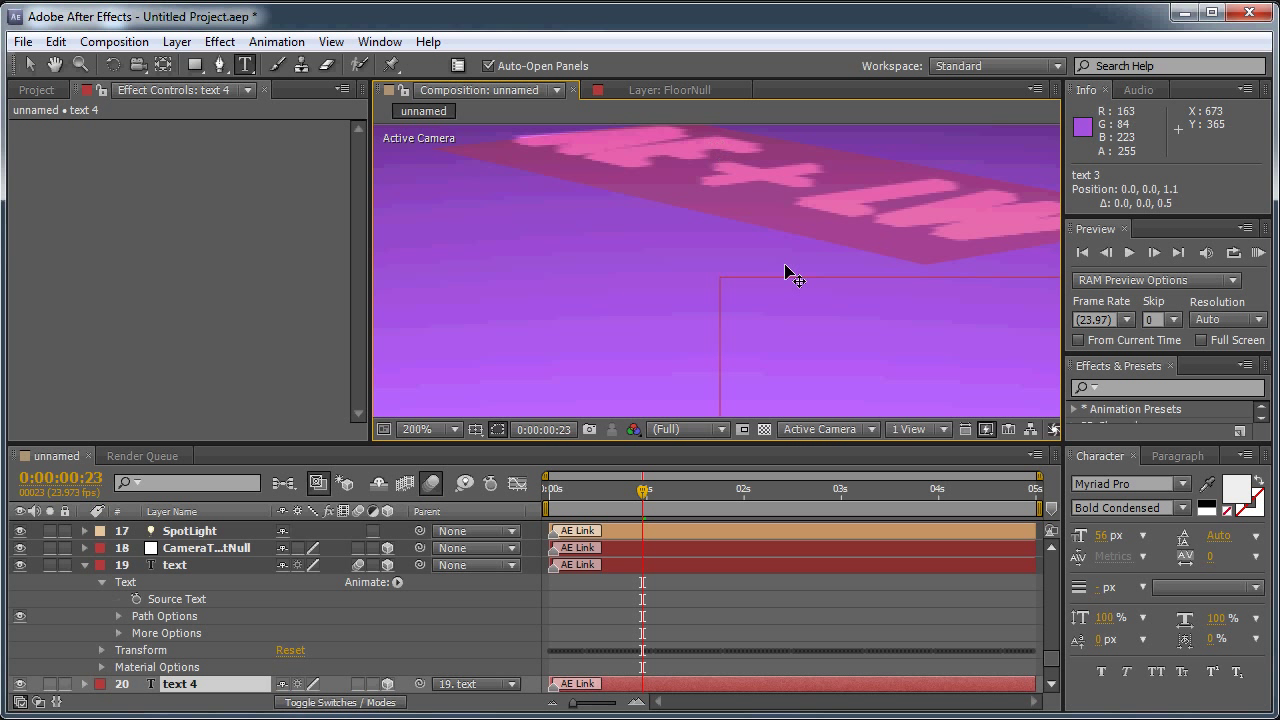
left_click(160, 566)
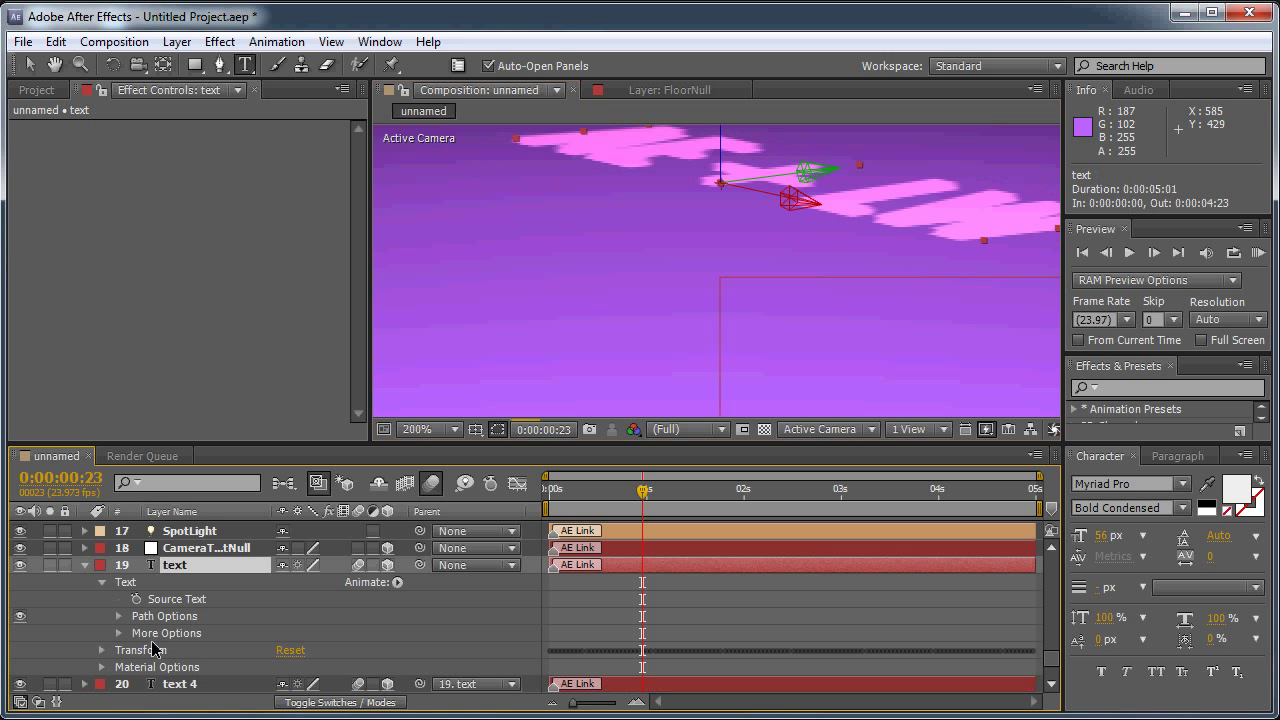
left_click(205, 686)
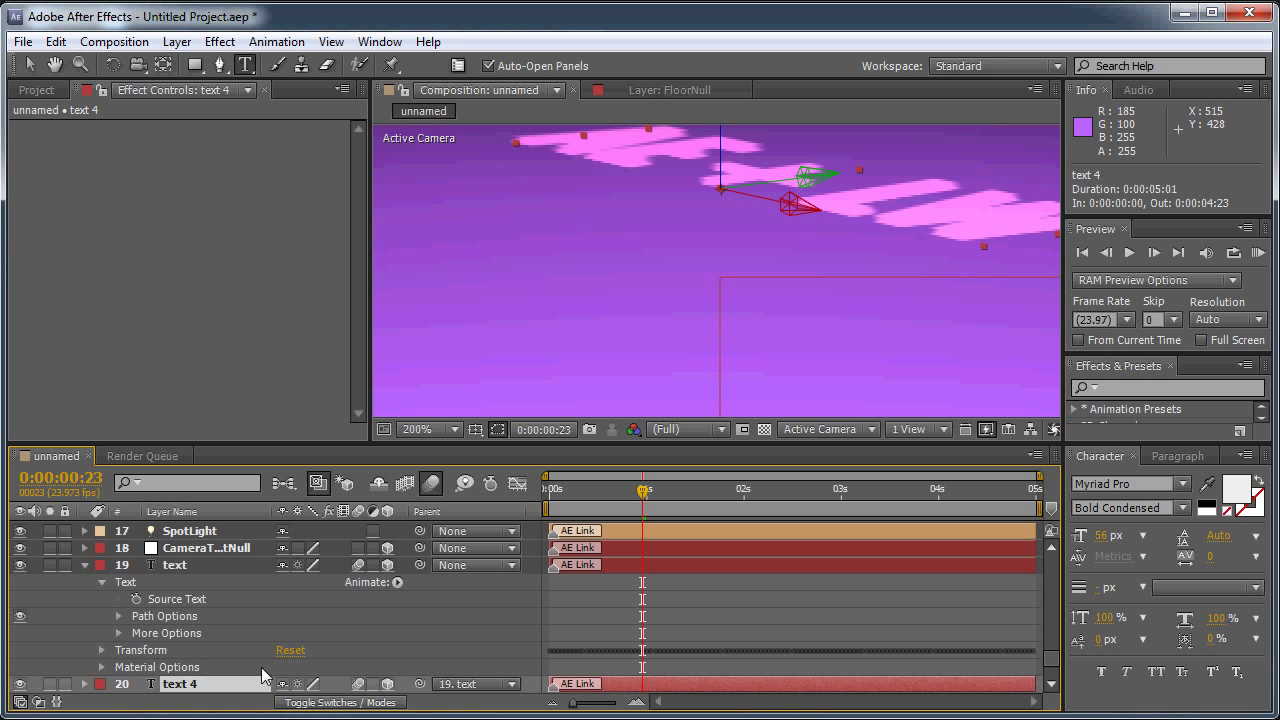
left_click(31, 68)
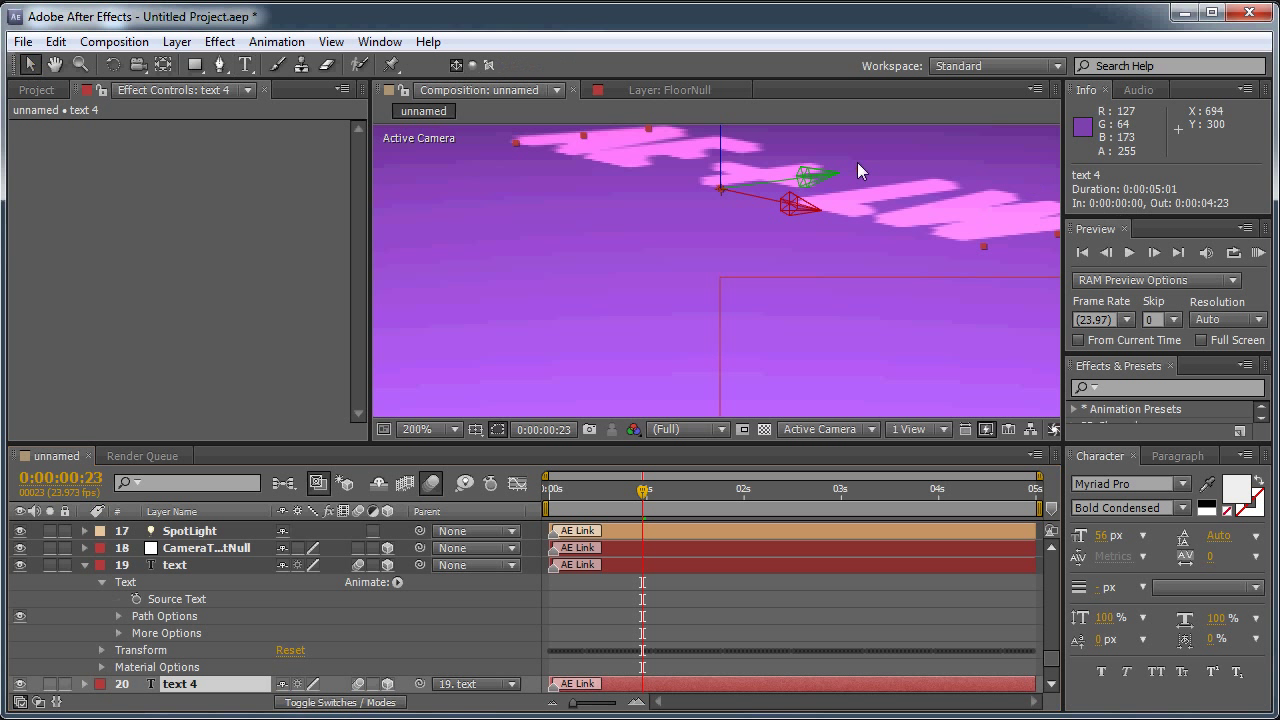
left_click_drag(720, 142, 729, 148)
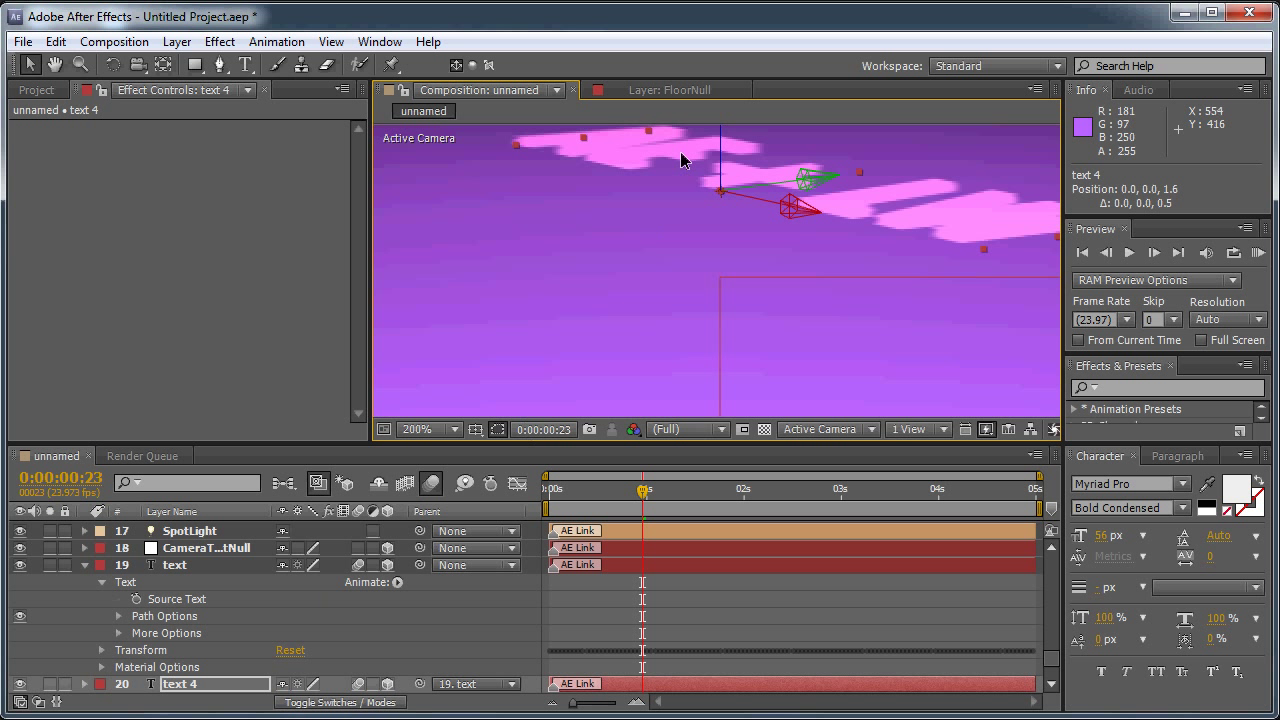
- Name copies text 5 and text 6 and push them back to Z 3.6
key("BackSpace")
type("5")
key("Return")
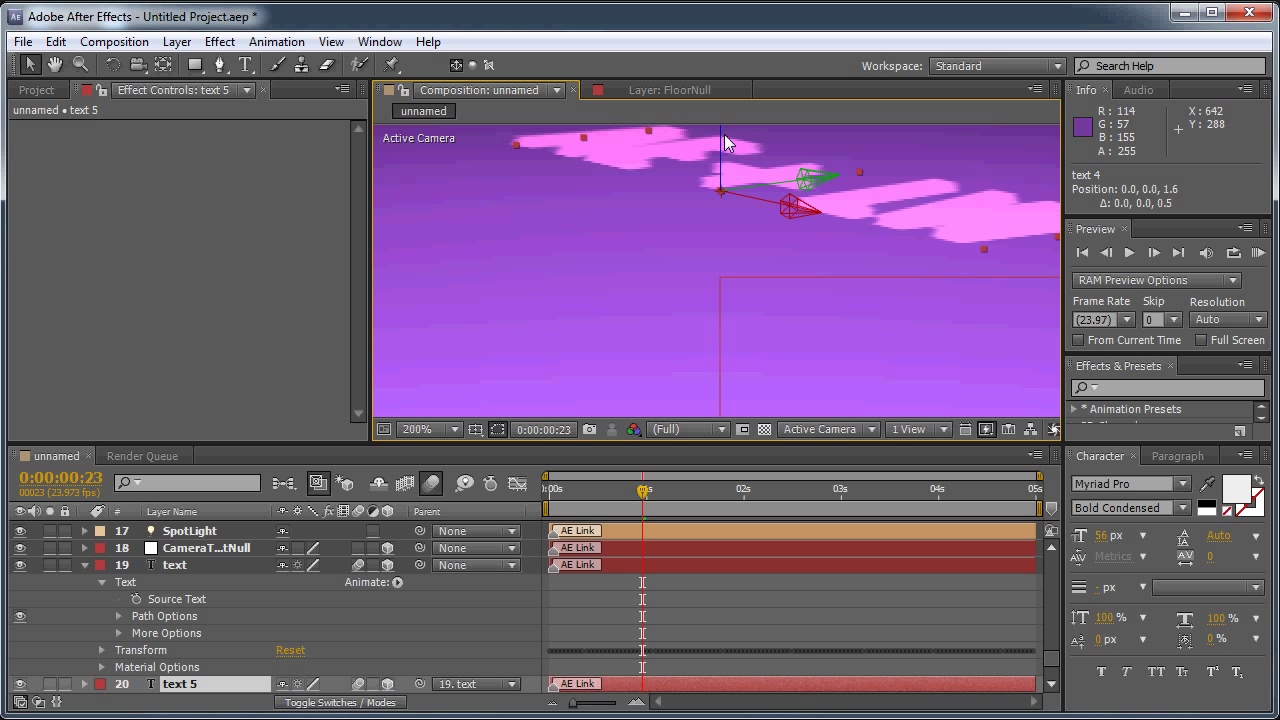
left_click_drag(718, 140, 716, 142)
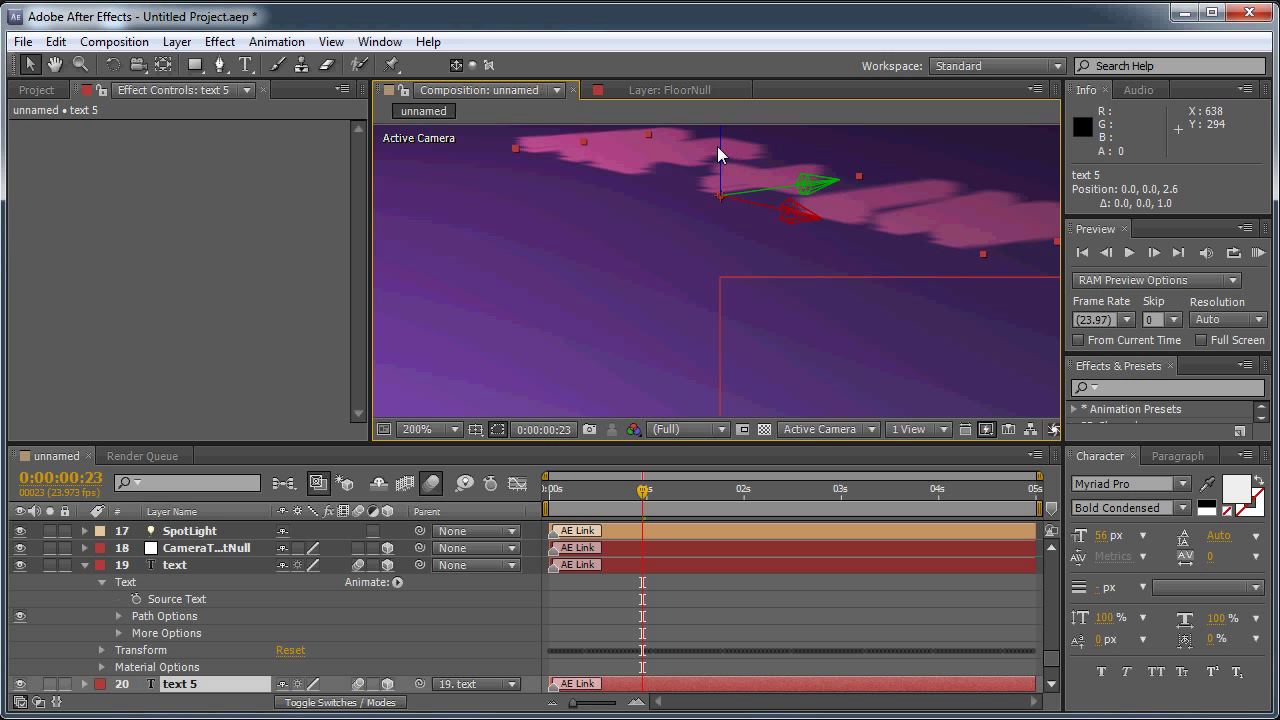
left_click_drag(719, 147, 723, 148)
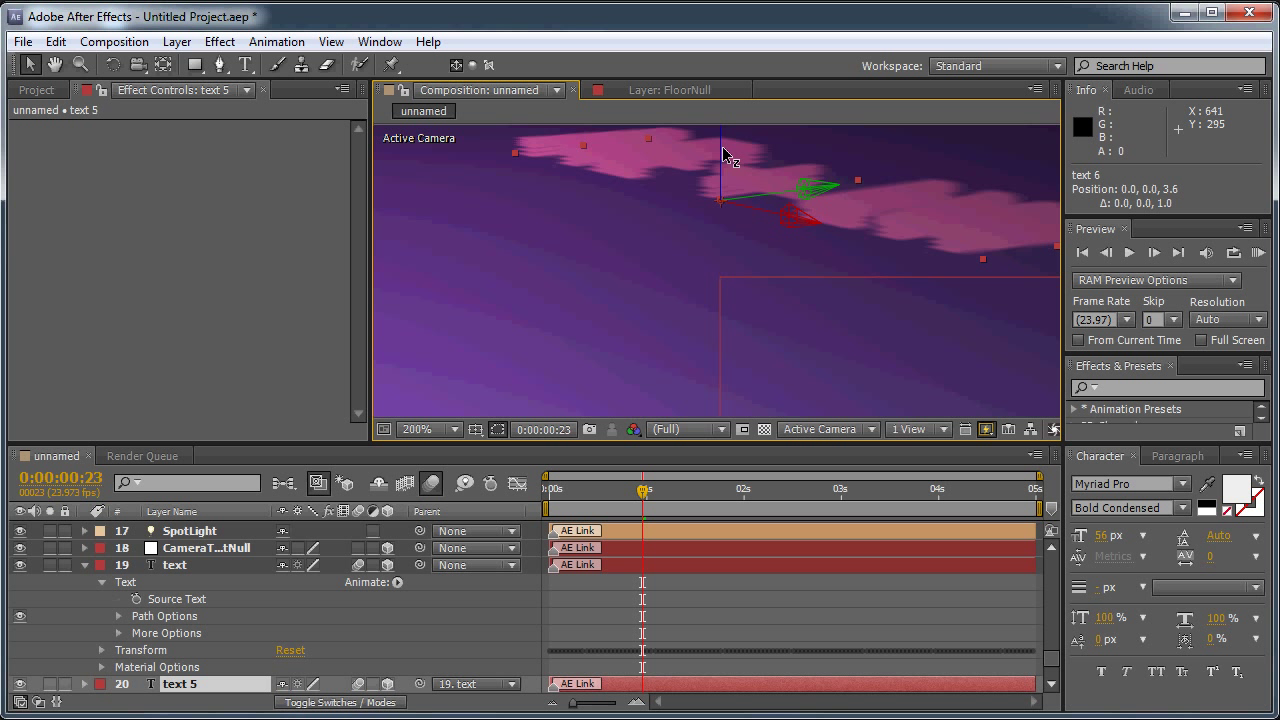
type("text 6")
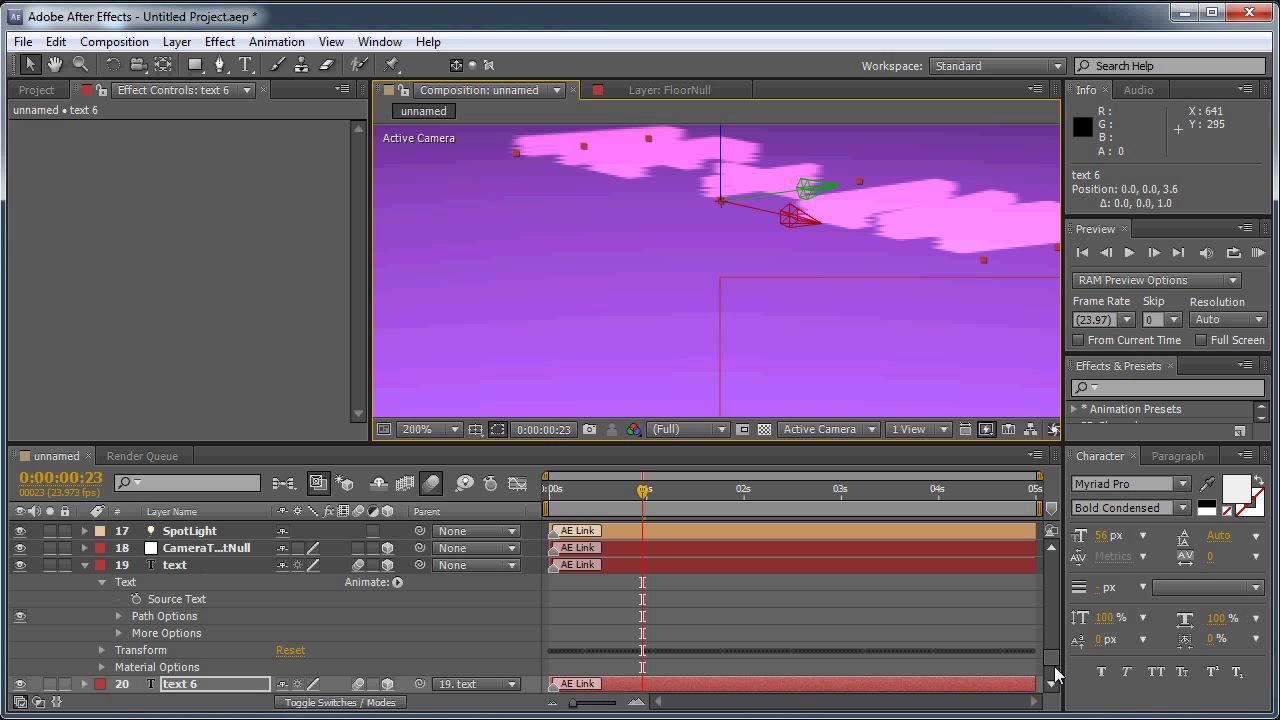
scroll(1057, 670, "down", 5)
- Duplicate the five text copies and push the new layers further back in depth
left_click(213, 536, "shift")
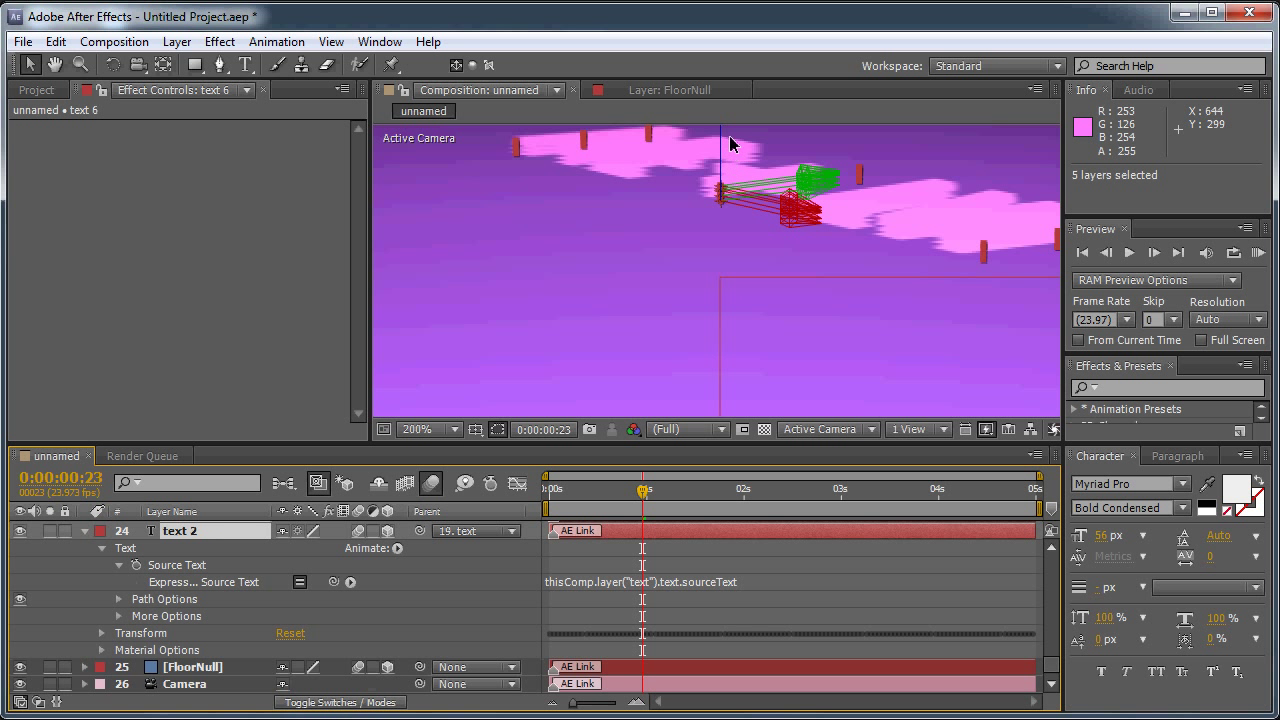
key("ctrl+d")
left_click_drag(723, 149, 730, 148)
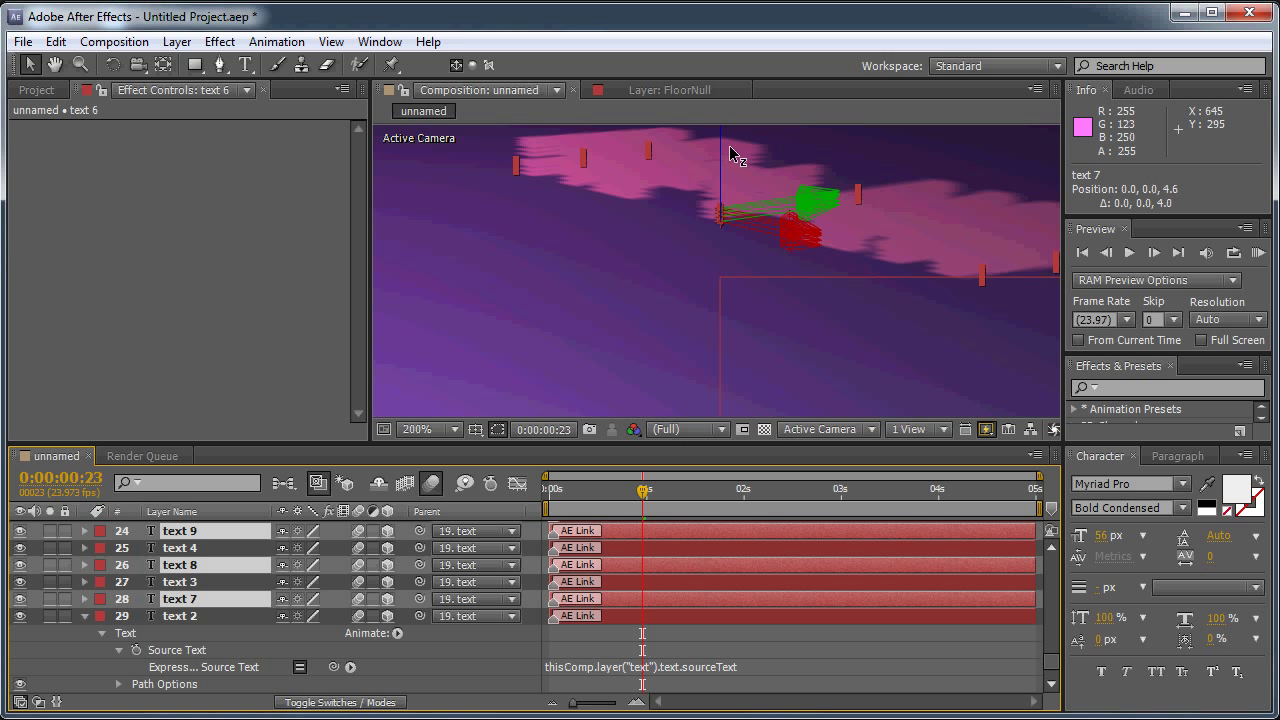
left_click_drag(730, 152, 728, 158)
- Check the text copy layers and FloorNull, ending with the text 11 layer selected
left_click(204, 621)
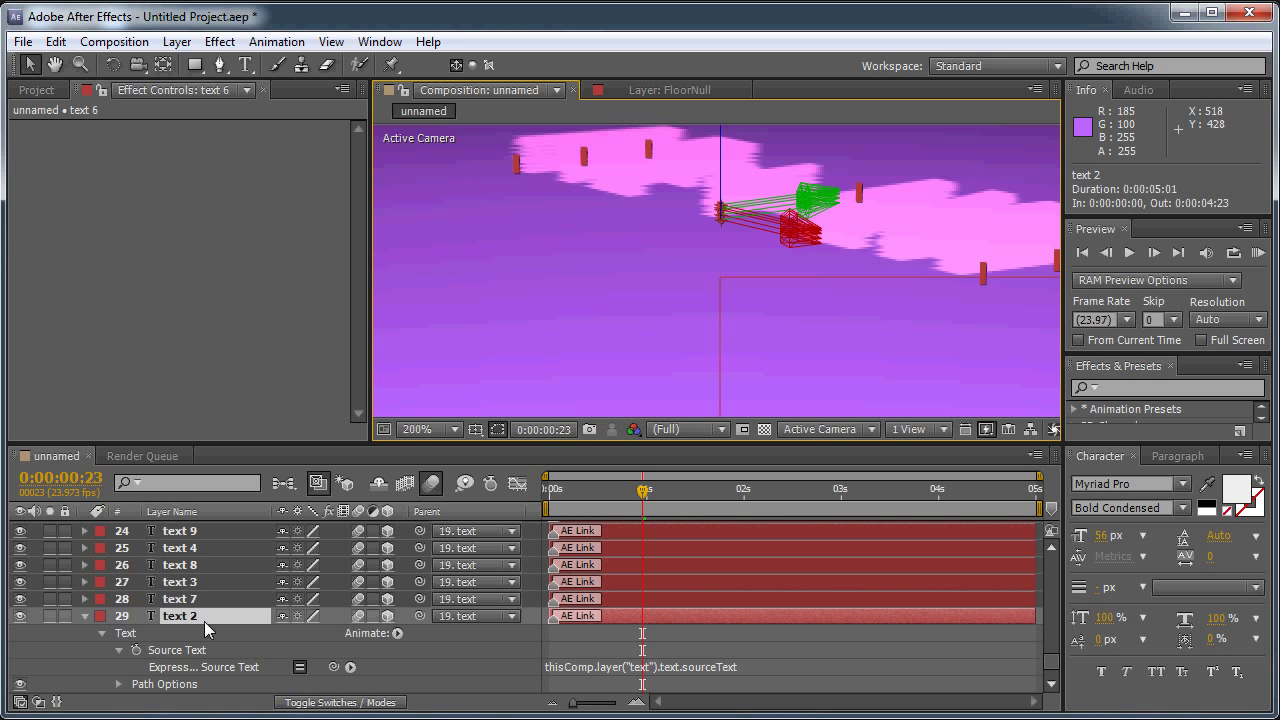
left_click(950, 272)
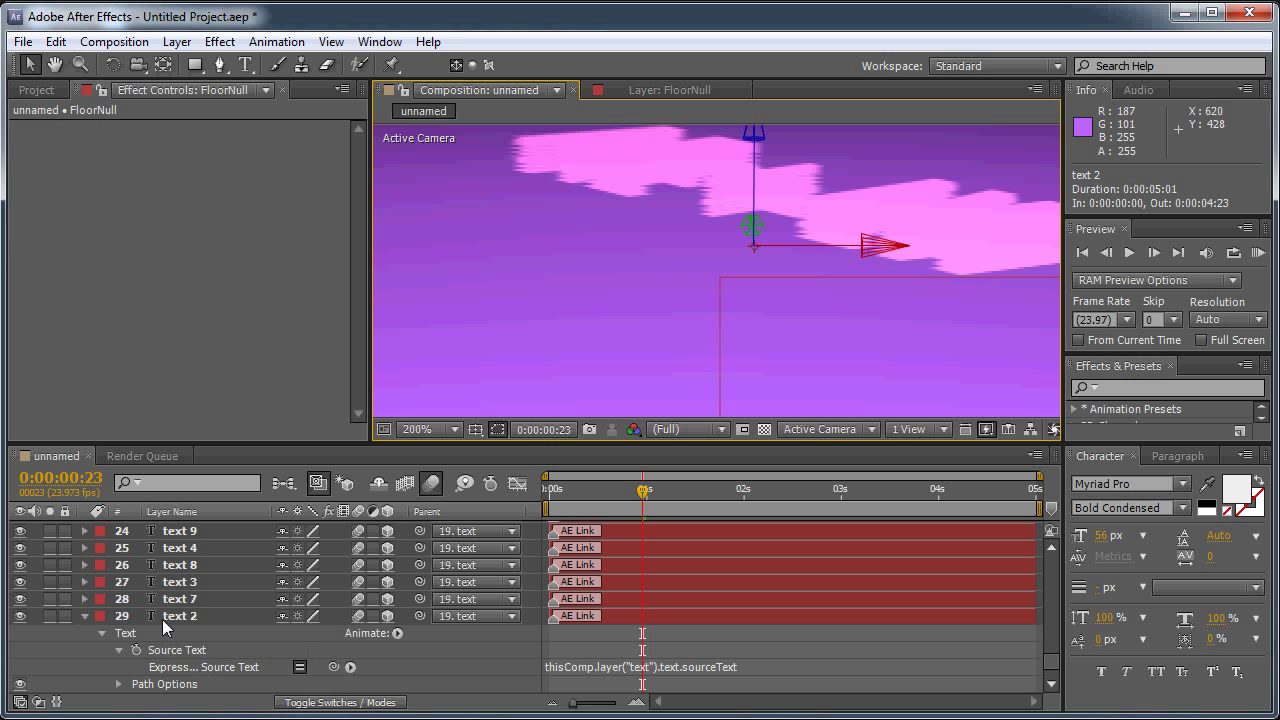
left_click(200, 614)
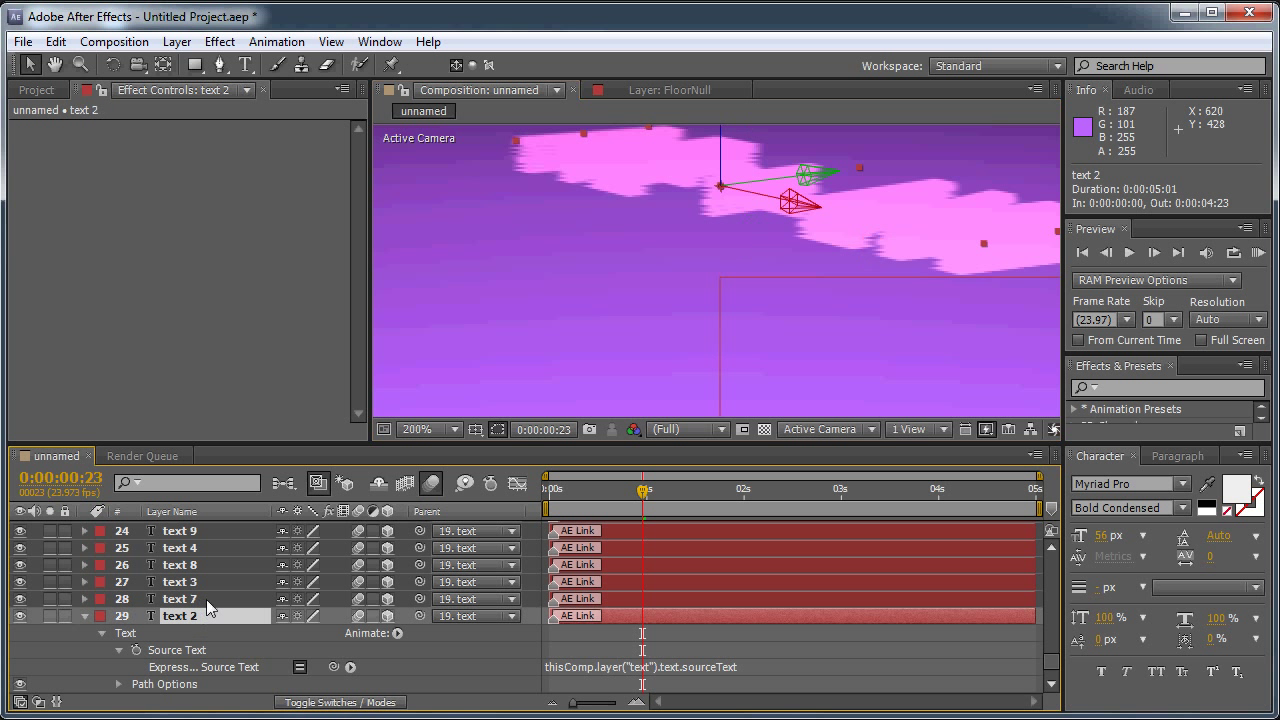
left_click(210, 584)
left_click(219, 565)
left_click(230, 546)
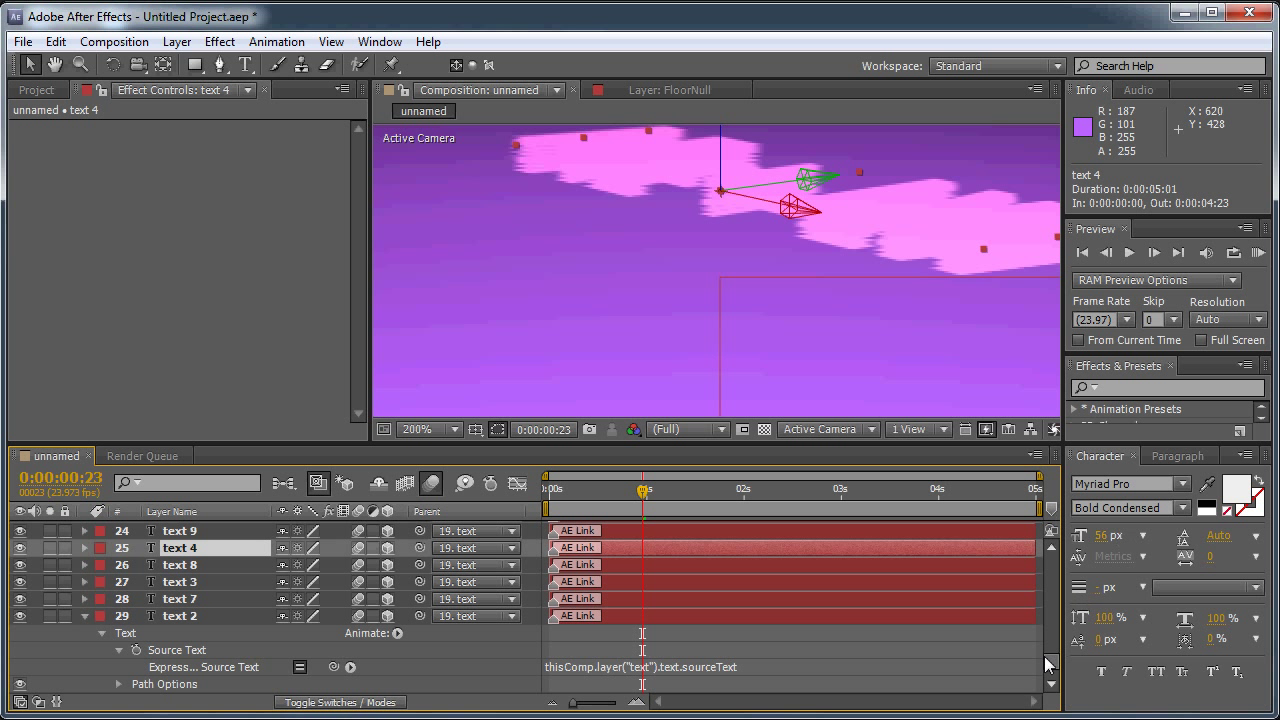
scroll(1044, 656, "up", 5)
scroll(1045, 650, "down", 2)
scroll(1045, 650, "down", 2)
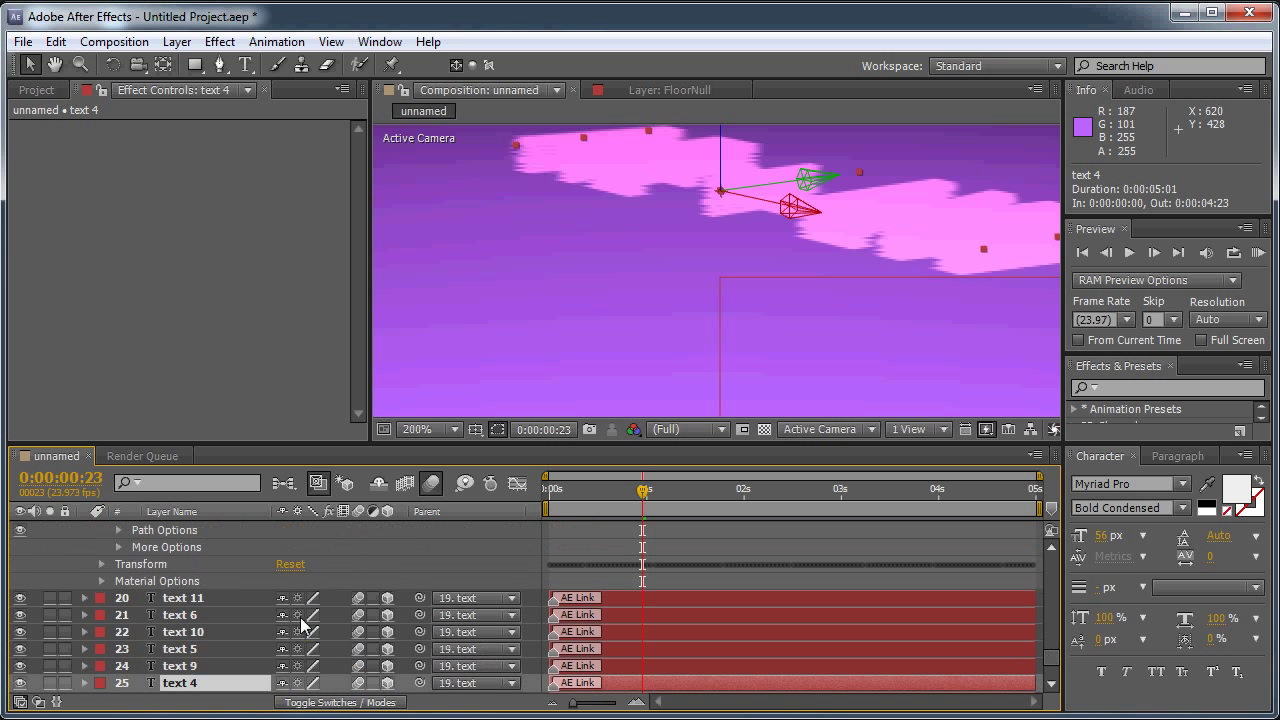
left_click(243, 599)
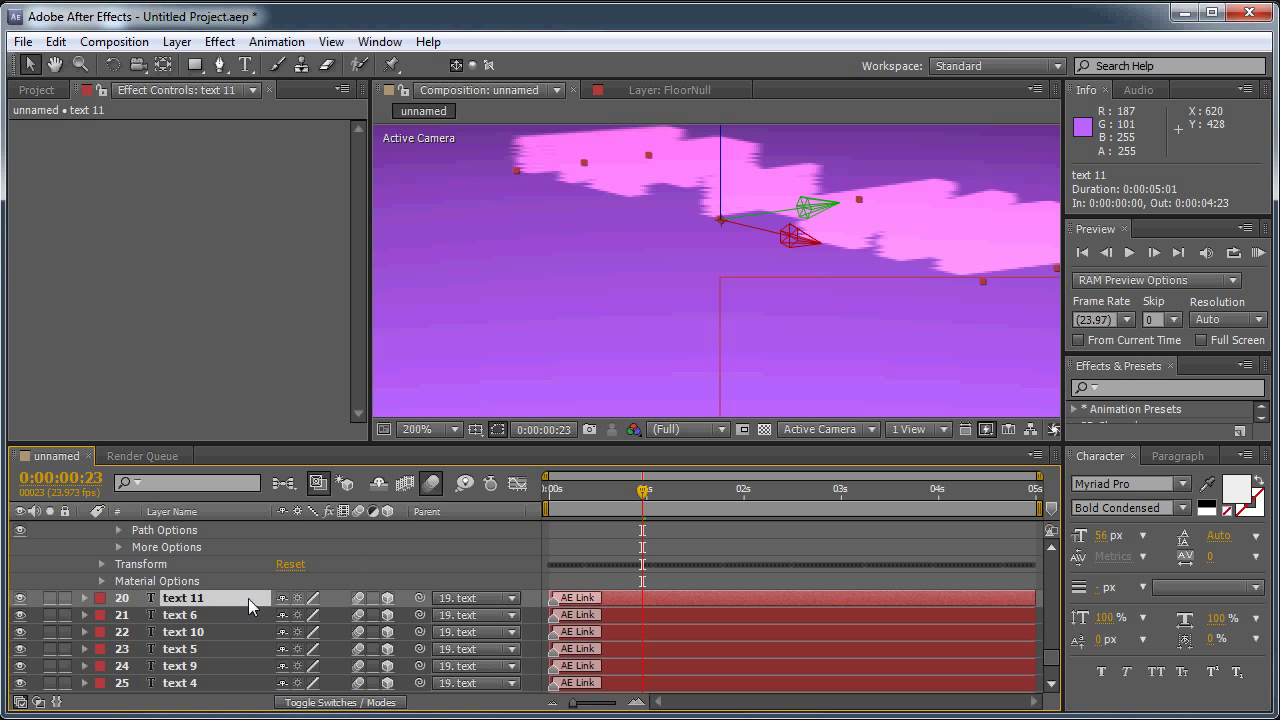
- Switch Casts Shadows On in text 11's Material Options
left_click(83, 597)
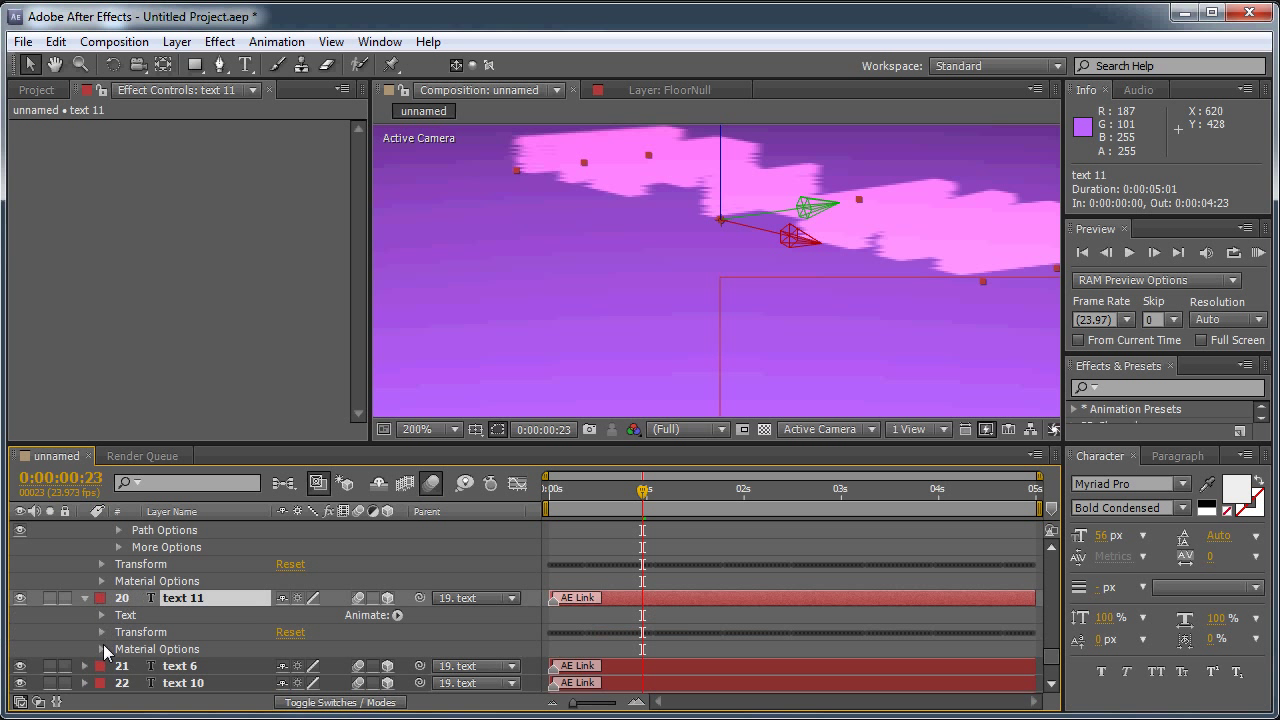
left_click(101, 648)
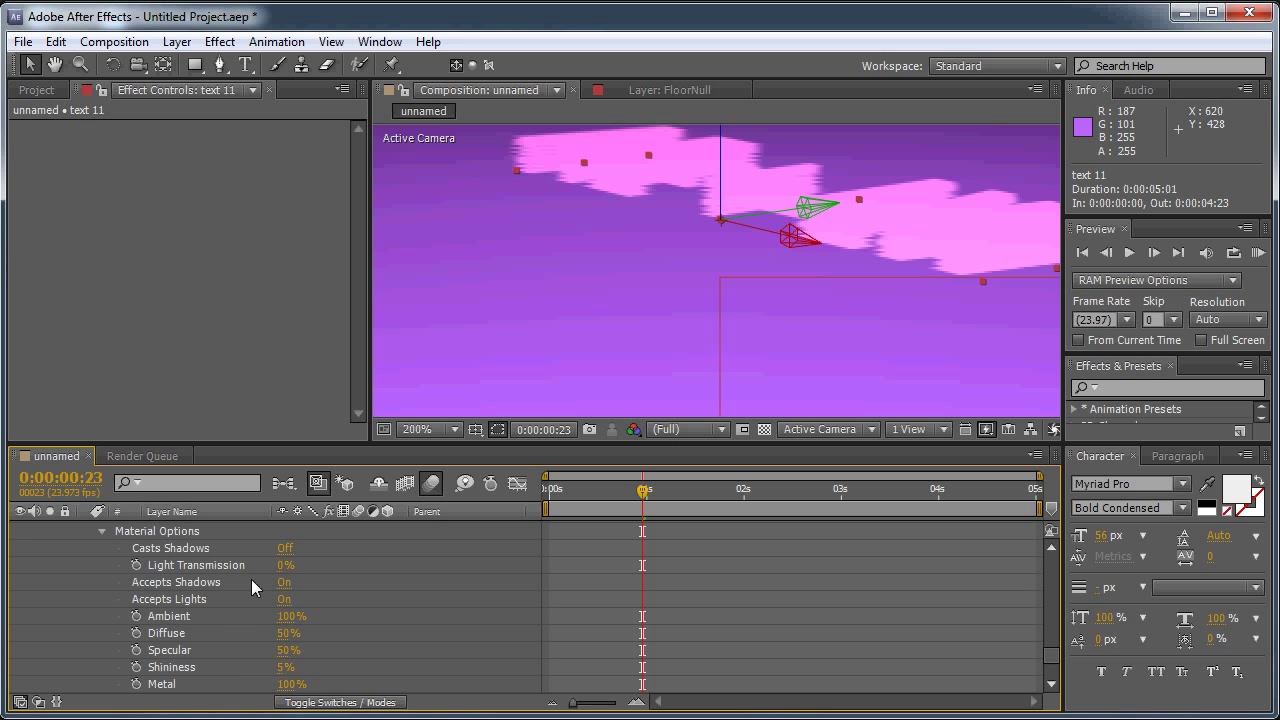
left_click(285, 550)
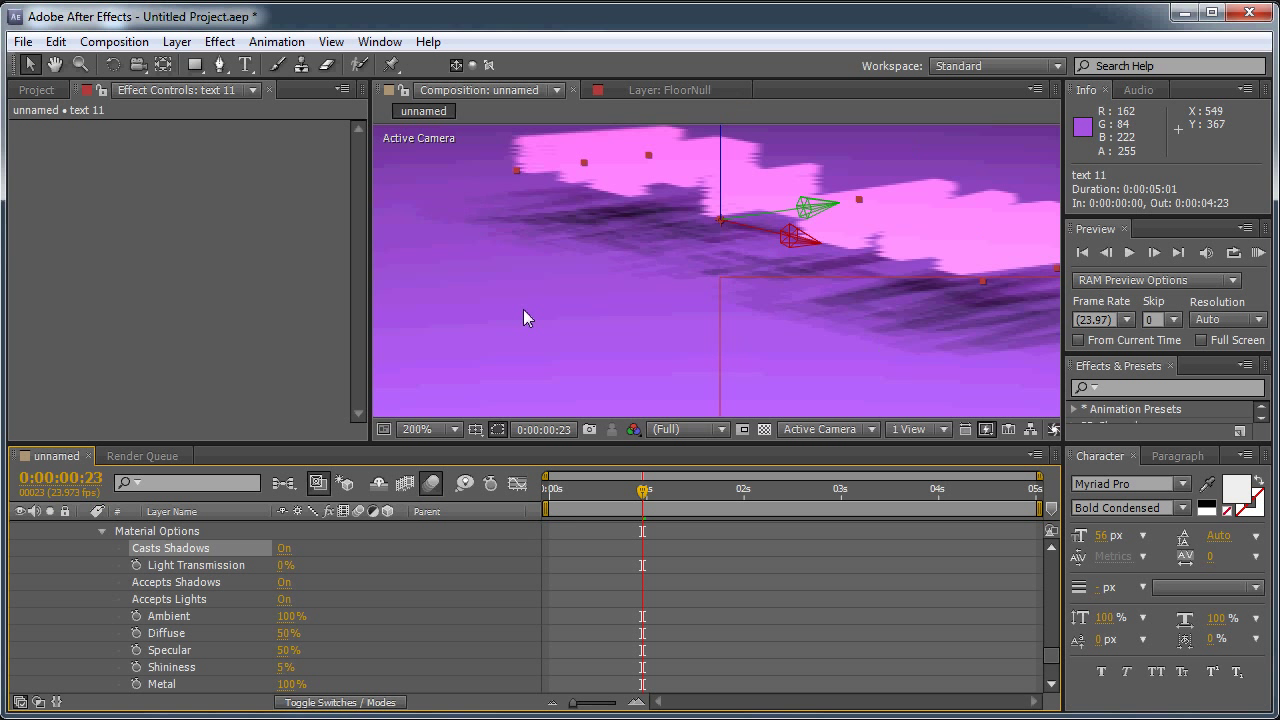
- Set viewer magnification to Fit up to 100% and collapse text 11's material settings
left_click(420, 429)
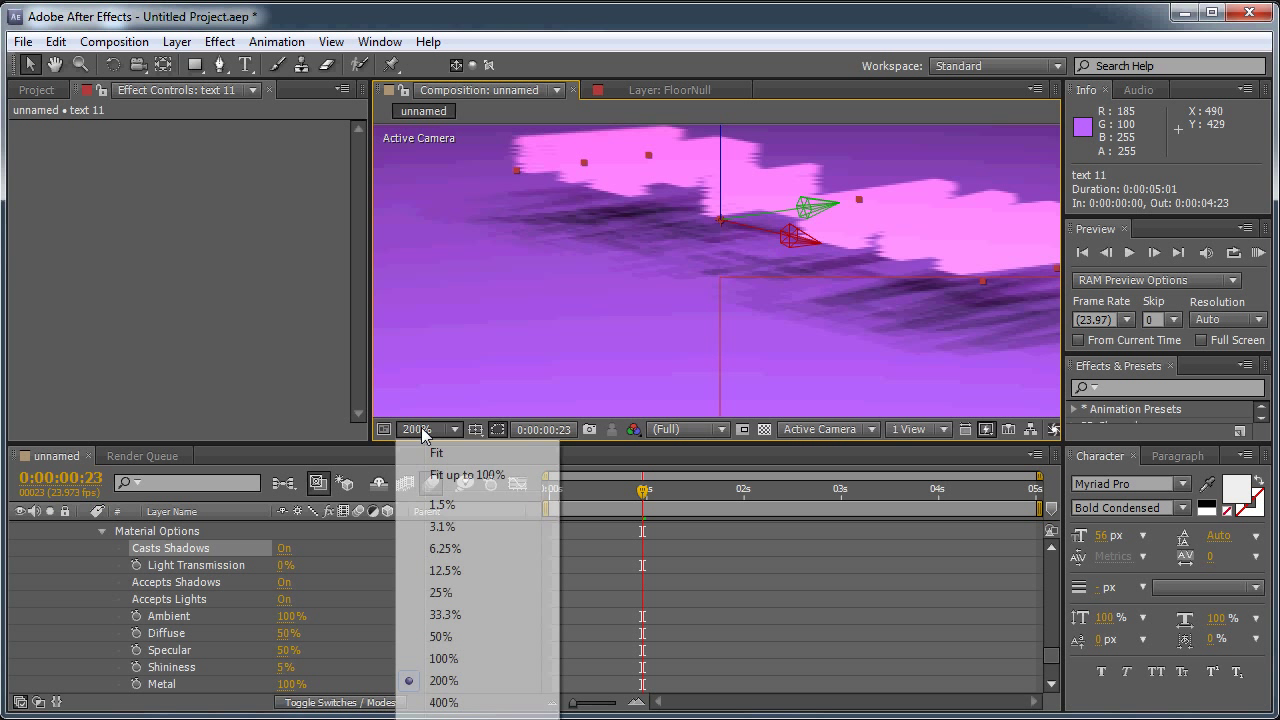
left_click(443, 475)
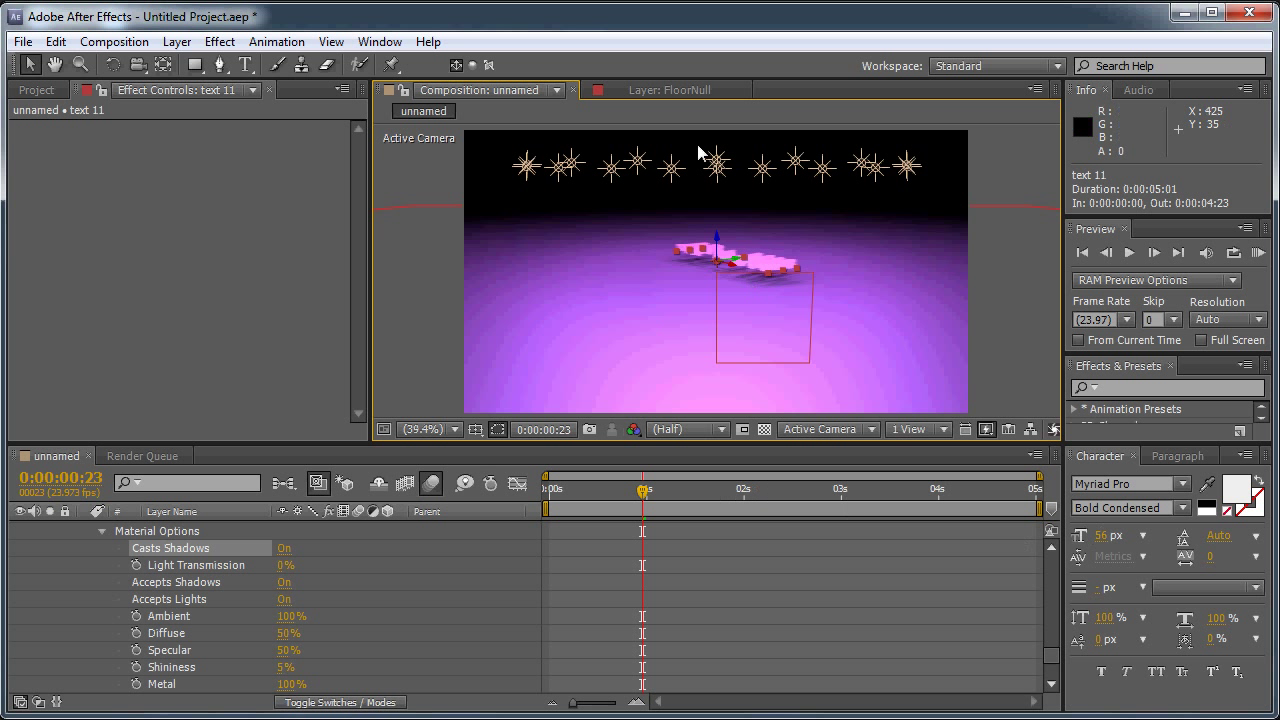
left_click(101, 531)
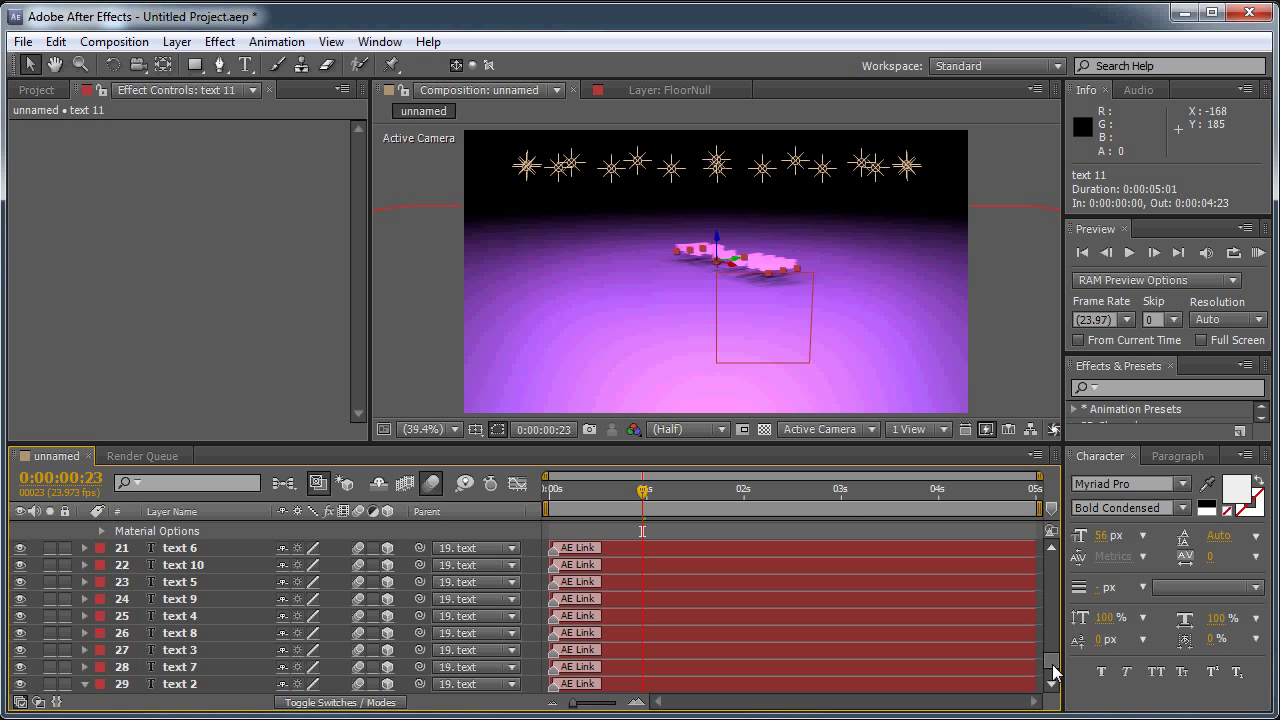
- Switch Casts Shadows Off for Light (16), collapse it, and select Light (15) to inspect
scroll(1052, 641, "up", 5)
left_click_drag(1054, 638, 1067, 560)
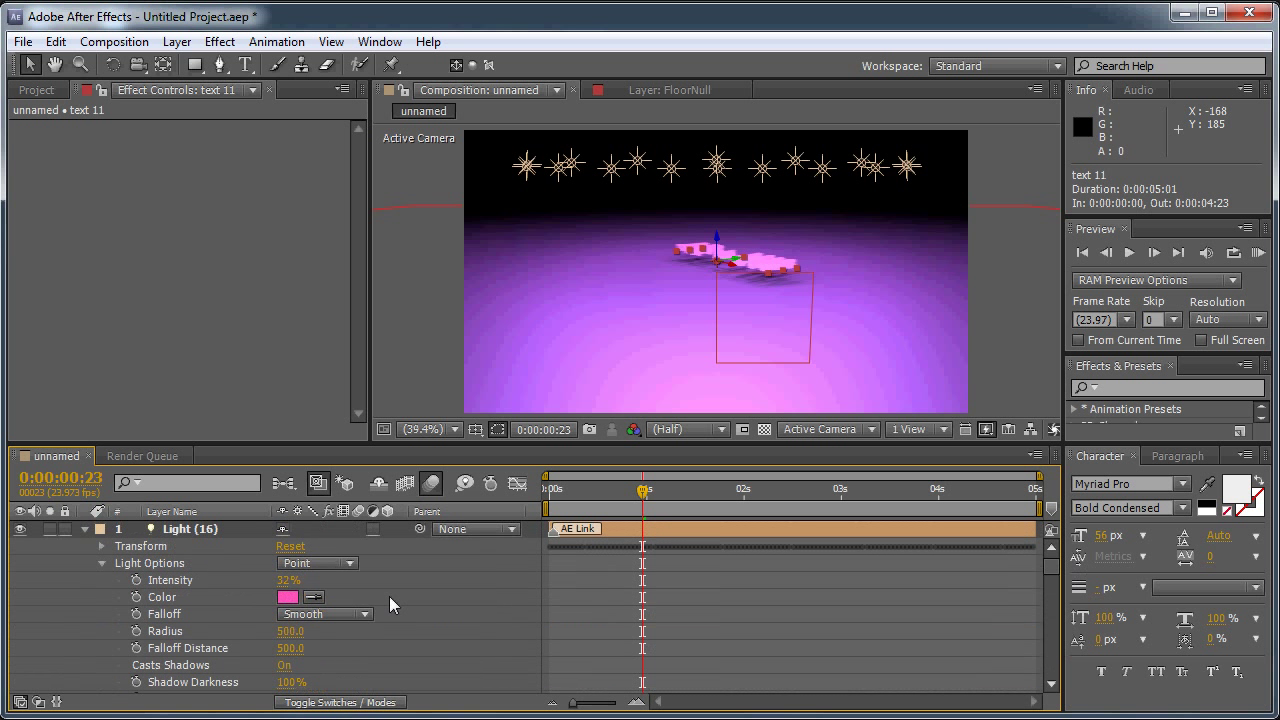
left_click(234, 533)
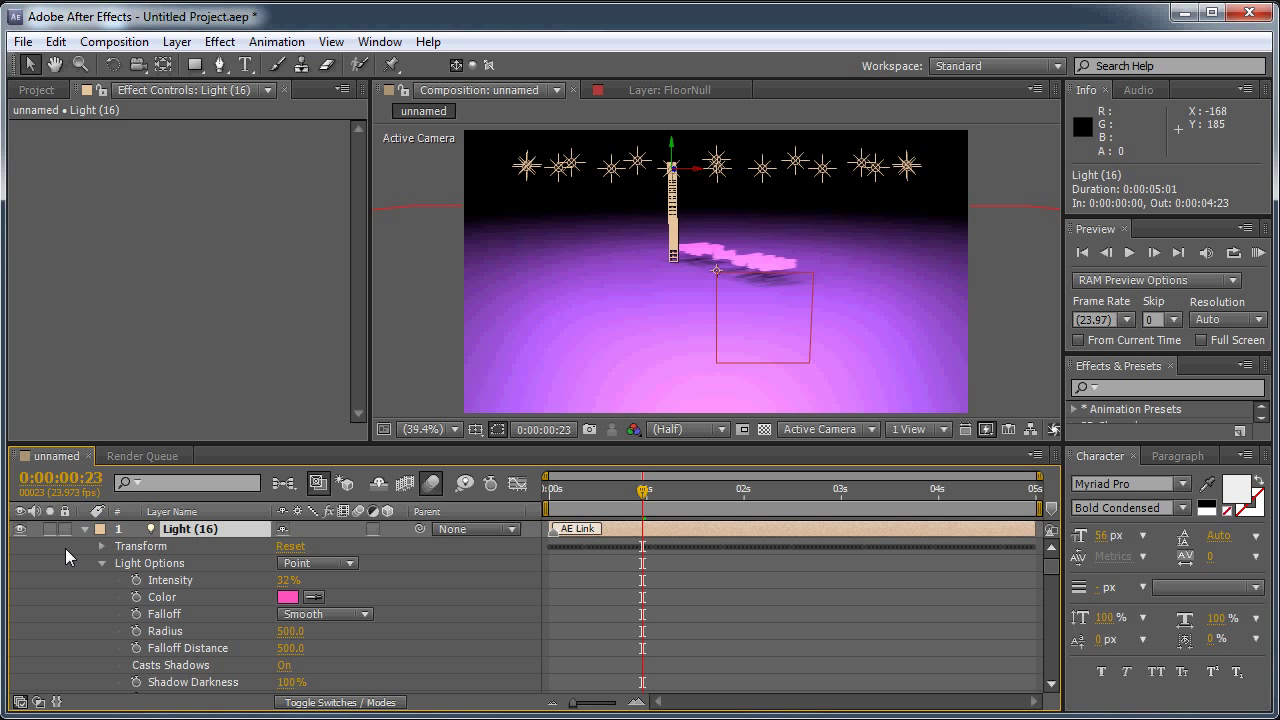
key("ctrl+a")
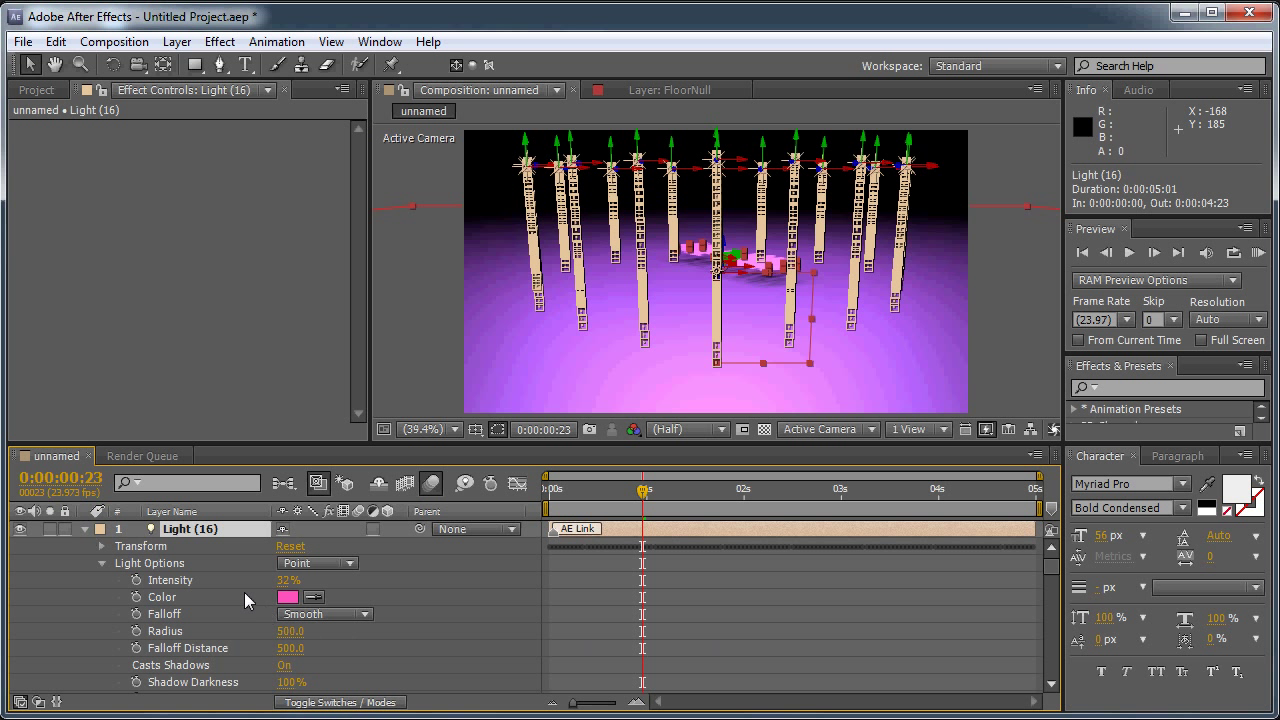
left_click(289, 666)
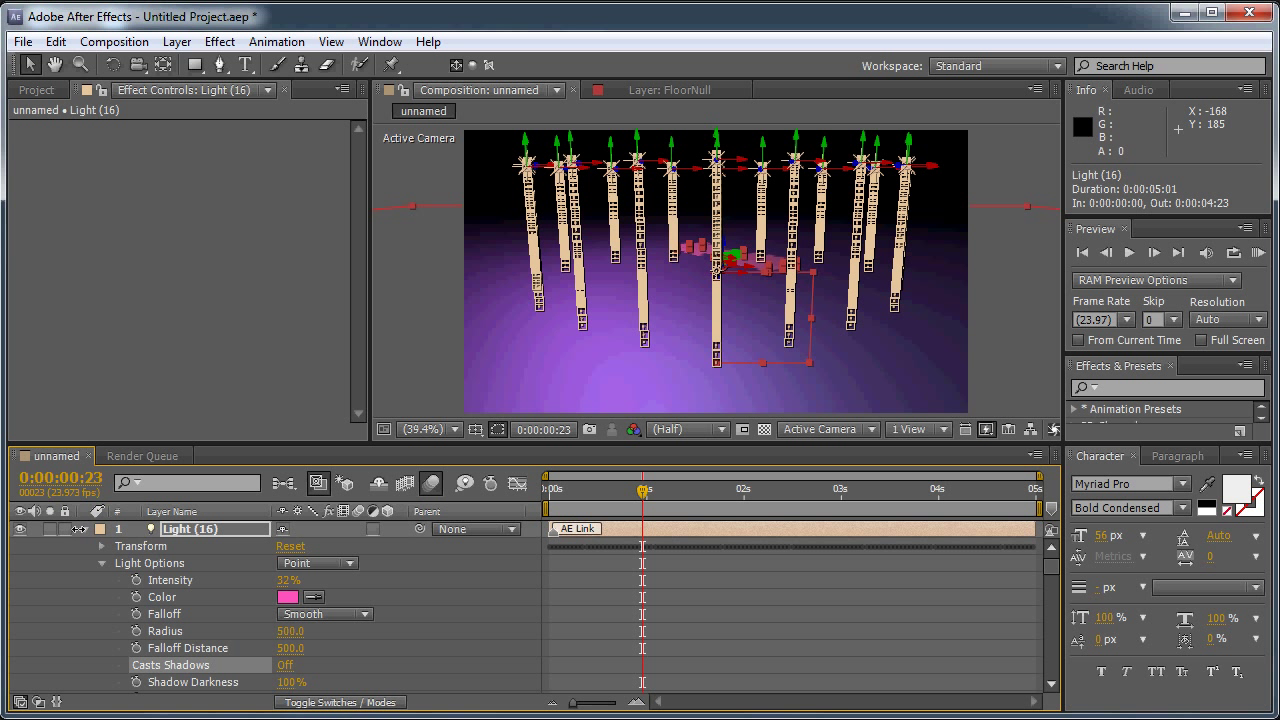
left_click(85, 529)
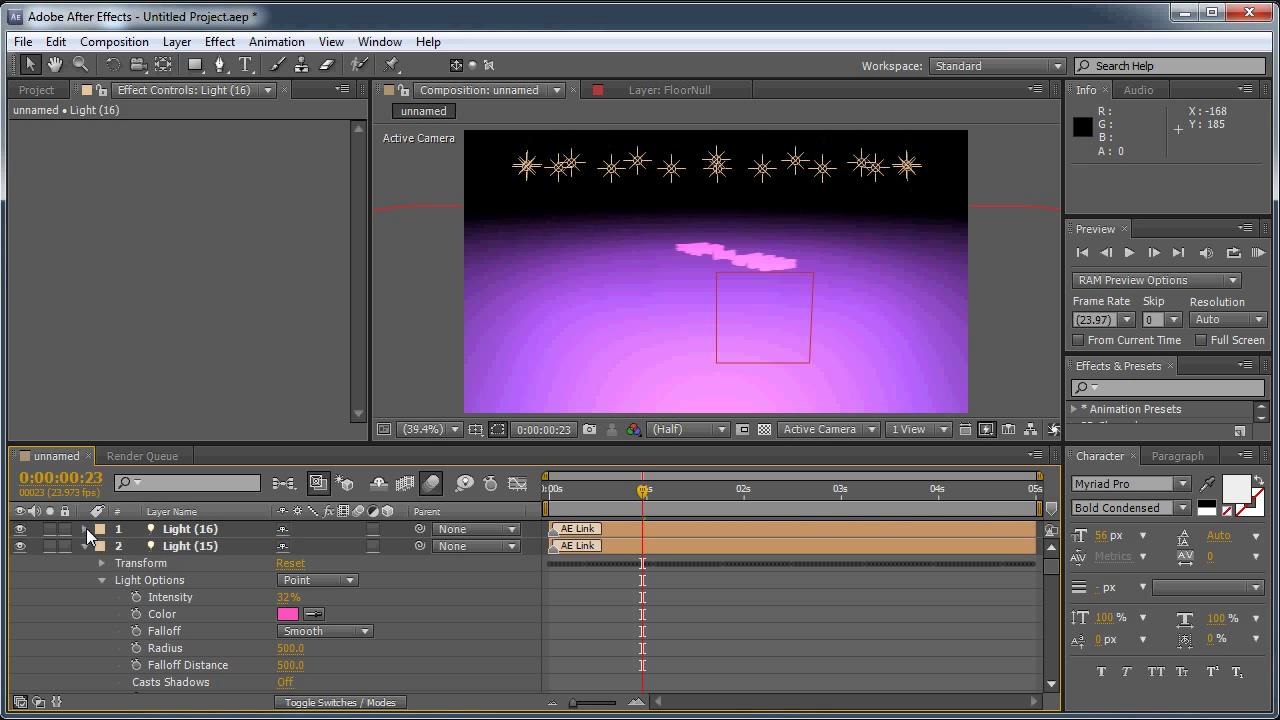
left_click(117, 547)
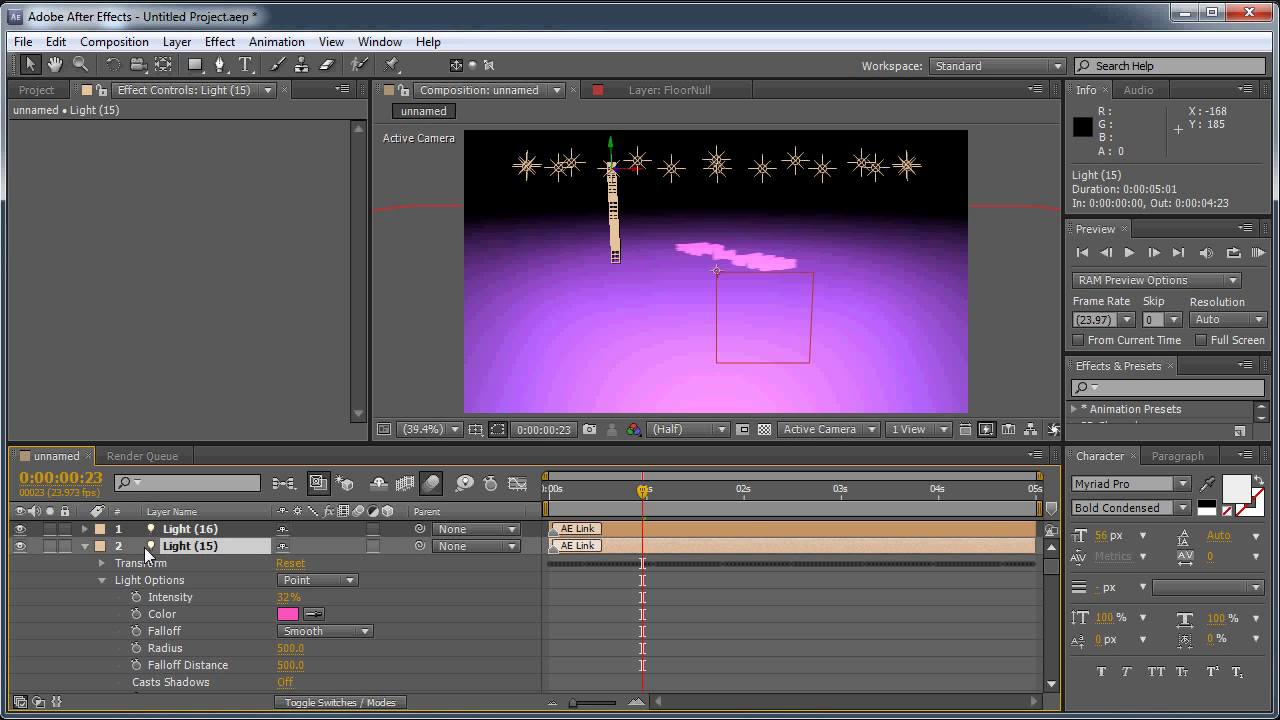
- Collapse Light (15)'s properties and deselect all layers
key("ctrl+a")
left_click(85, 547)
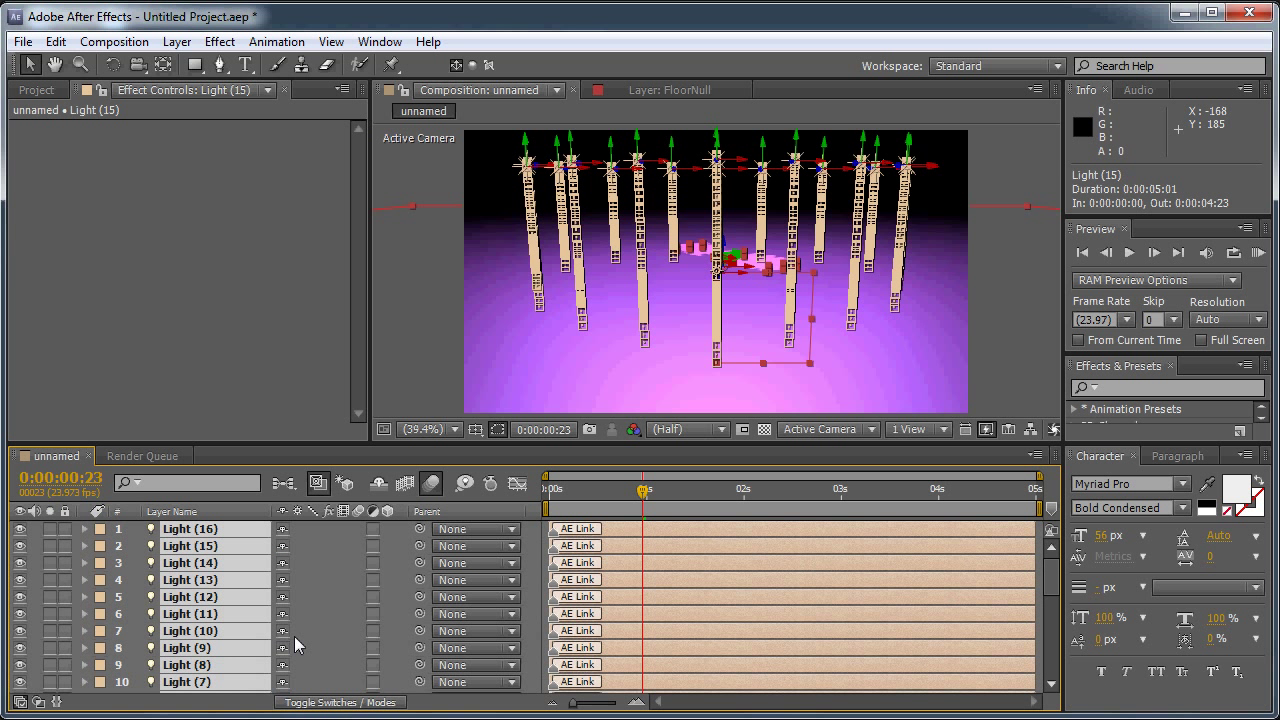
left_click_drag(1051, 580, 1048, 700)
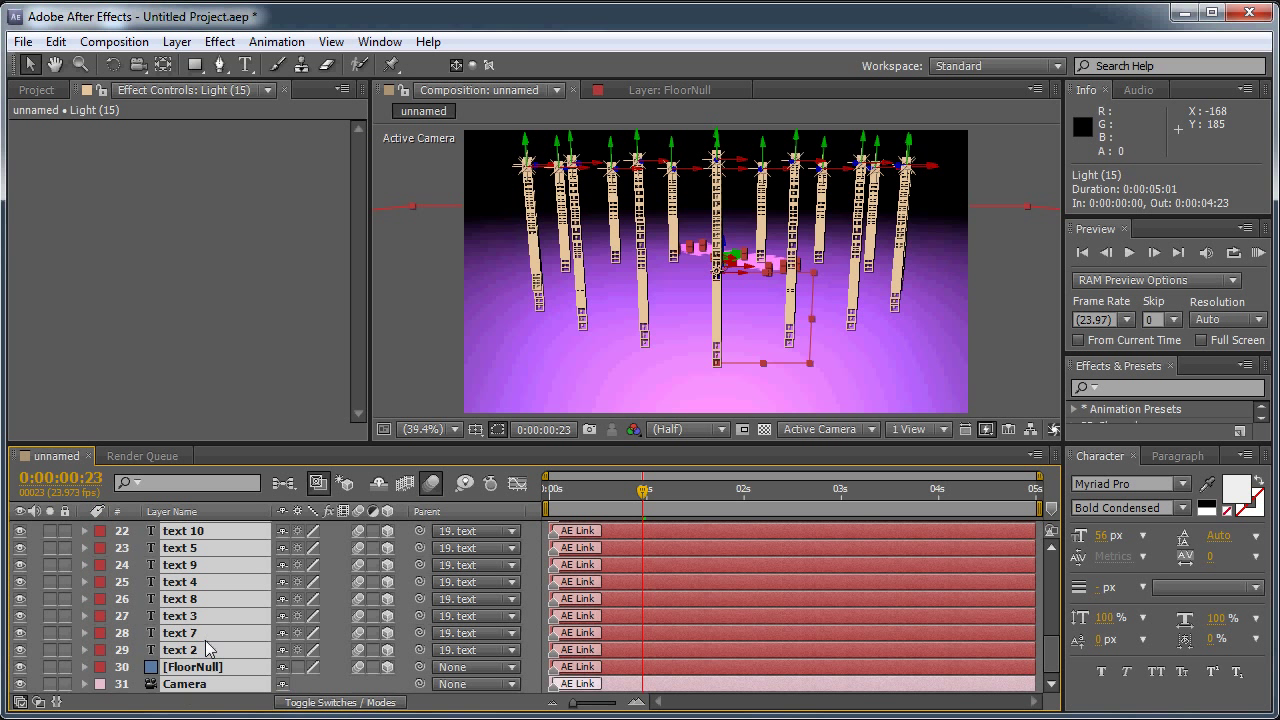
key("ctrl+a")
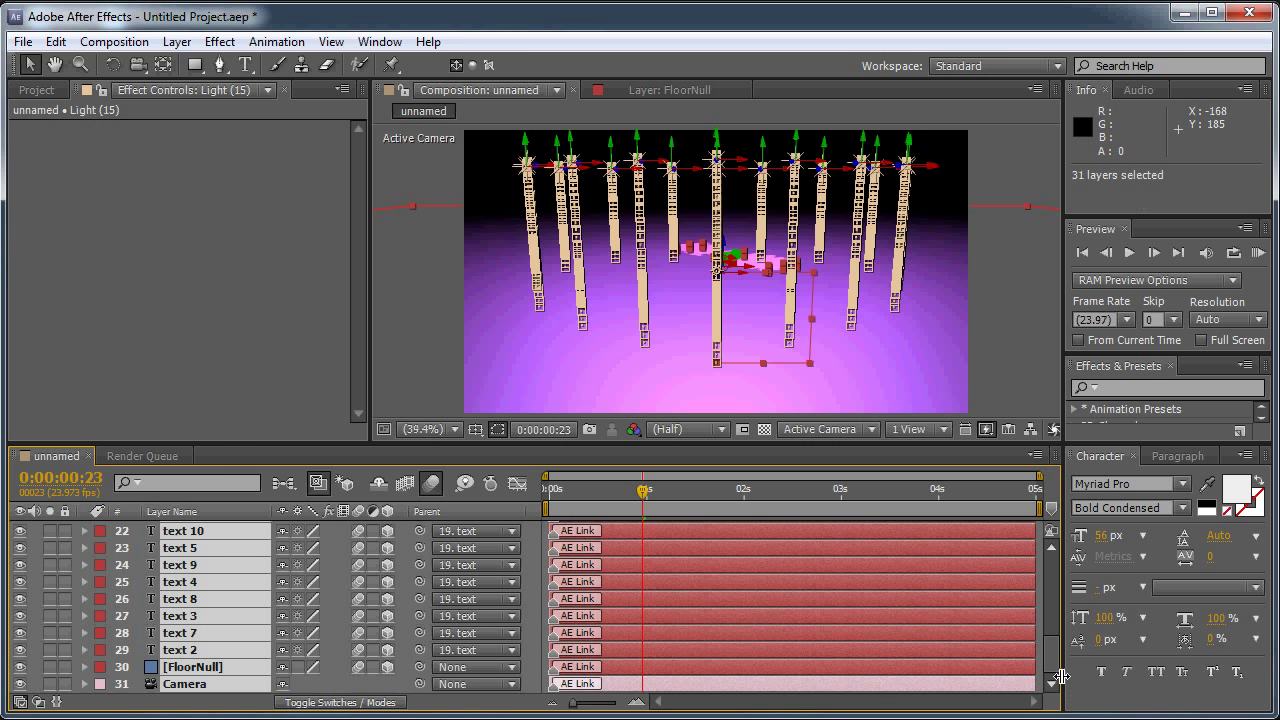
scroll(1050, 640, "up", 4)
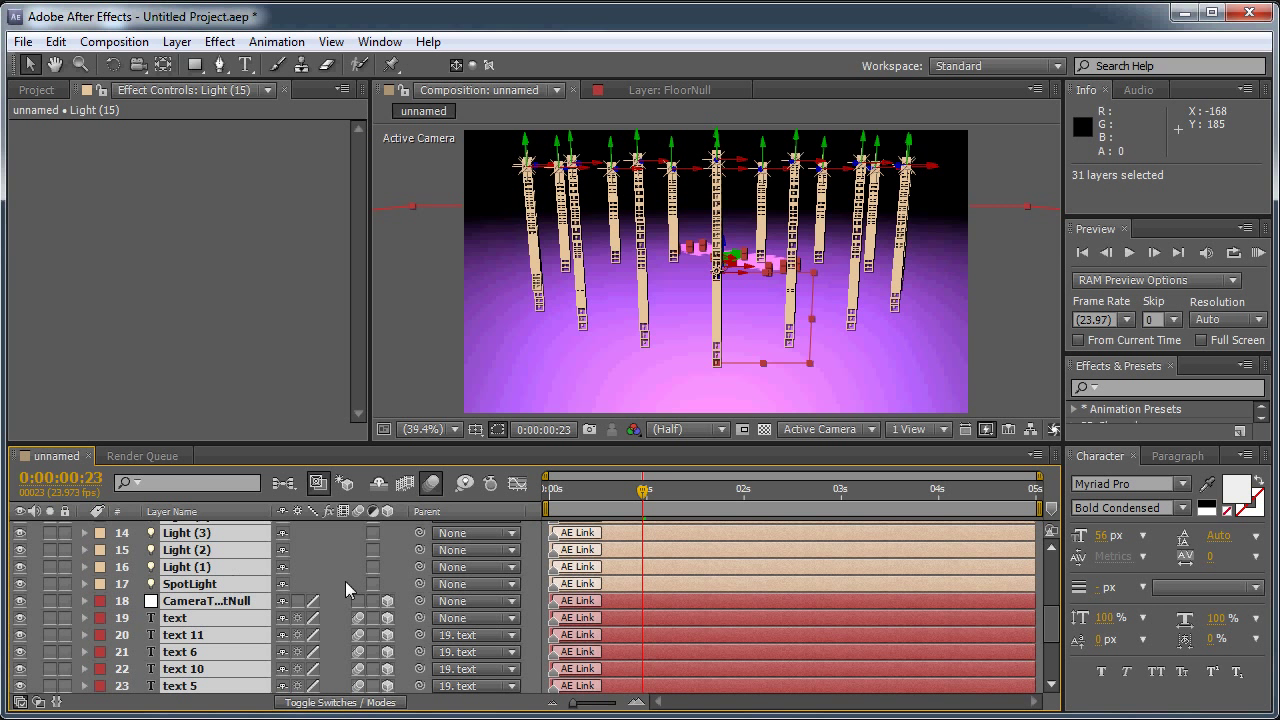
key("ctrl+shift+a")
- Turn on SpotLight Casts Shadows with Shadow Diffusion 24.0 pixels and preview later frames
left_click(216, 585)
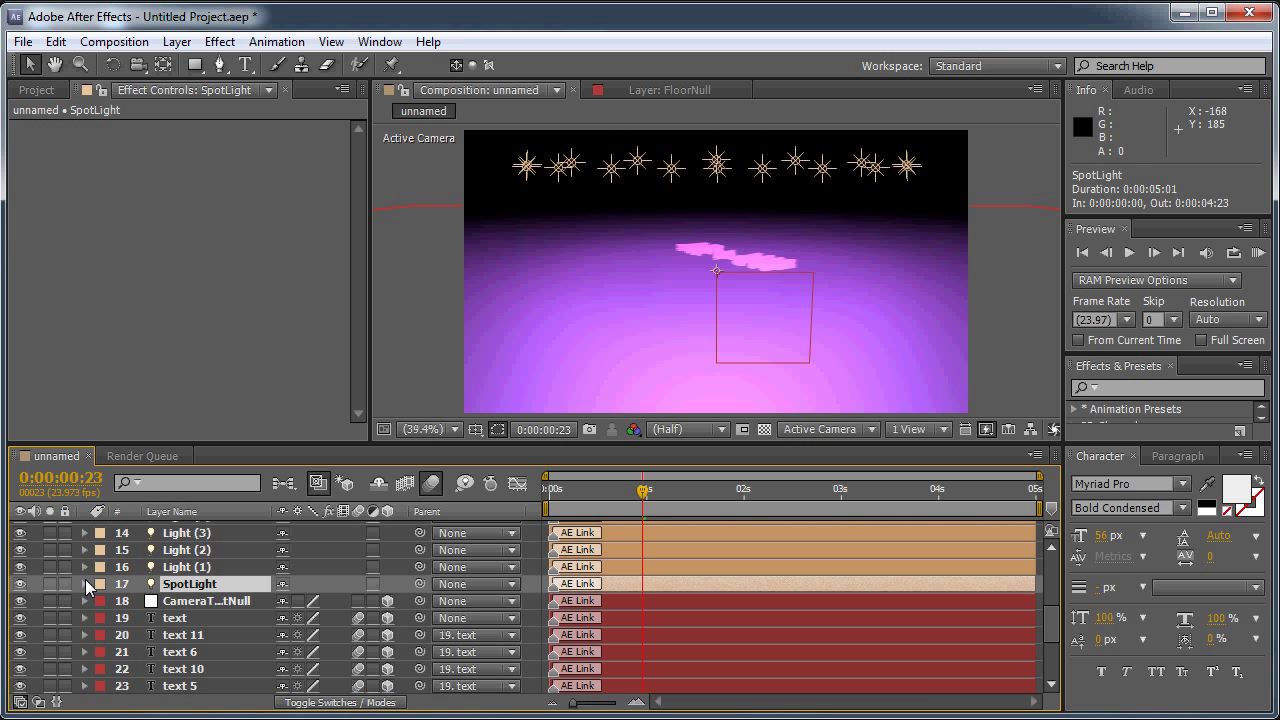
left_click(85, 584)
left_click(101, 618)
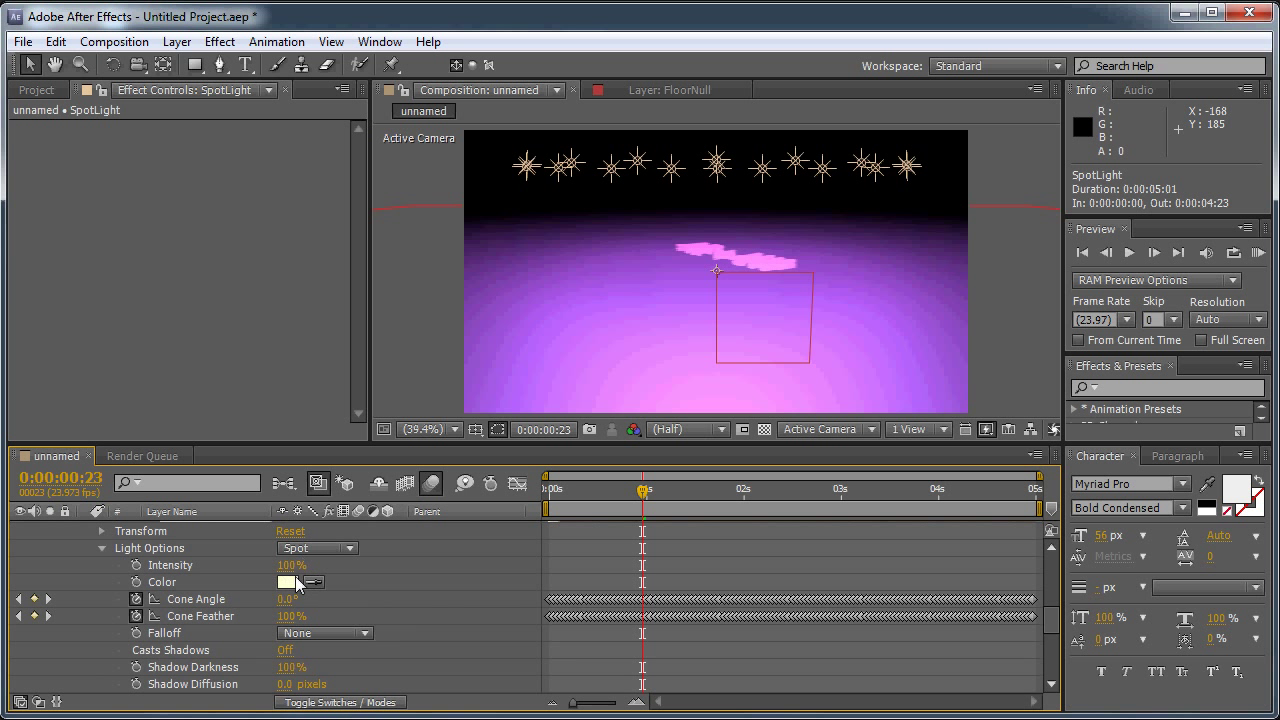
left_click(287, 654)
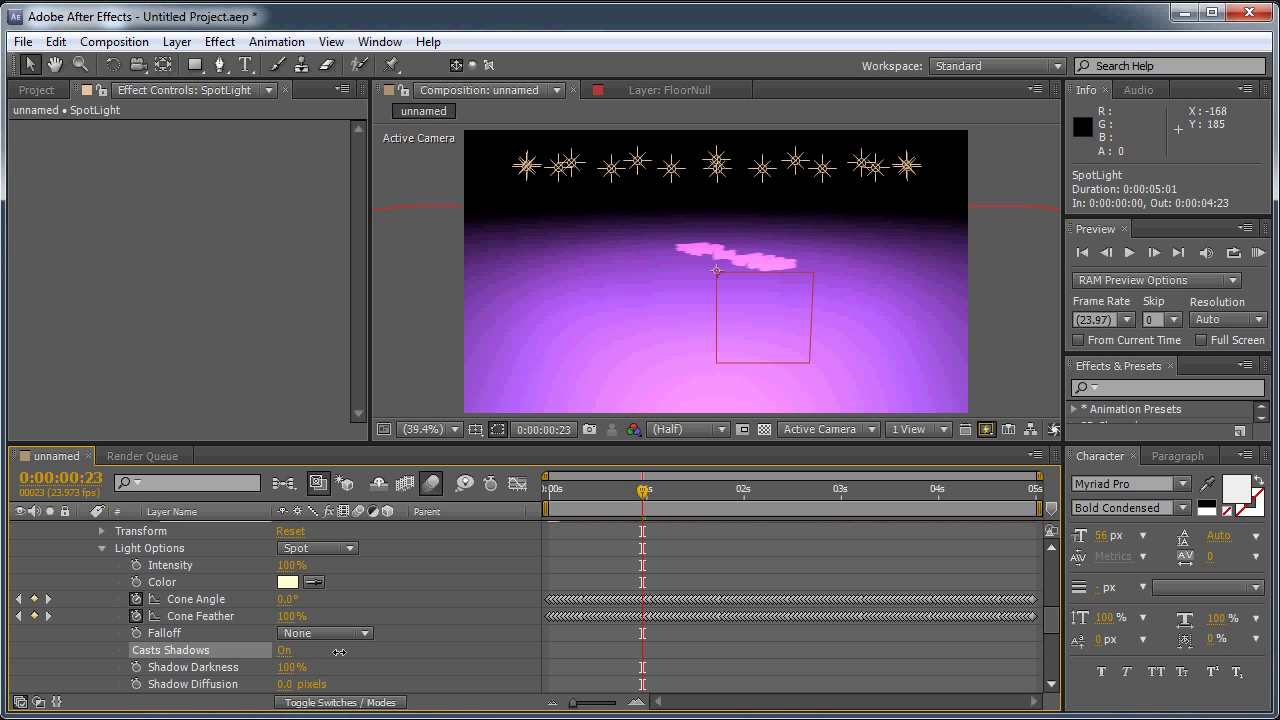
left_click_drag(284, 684, 308, 684)
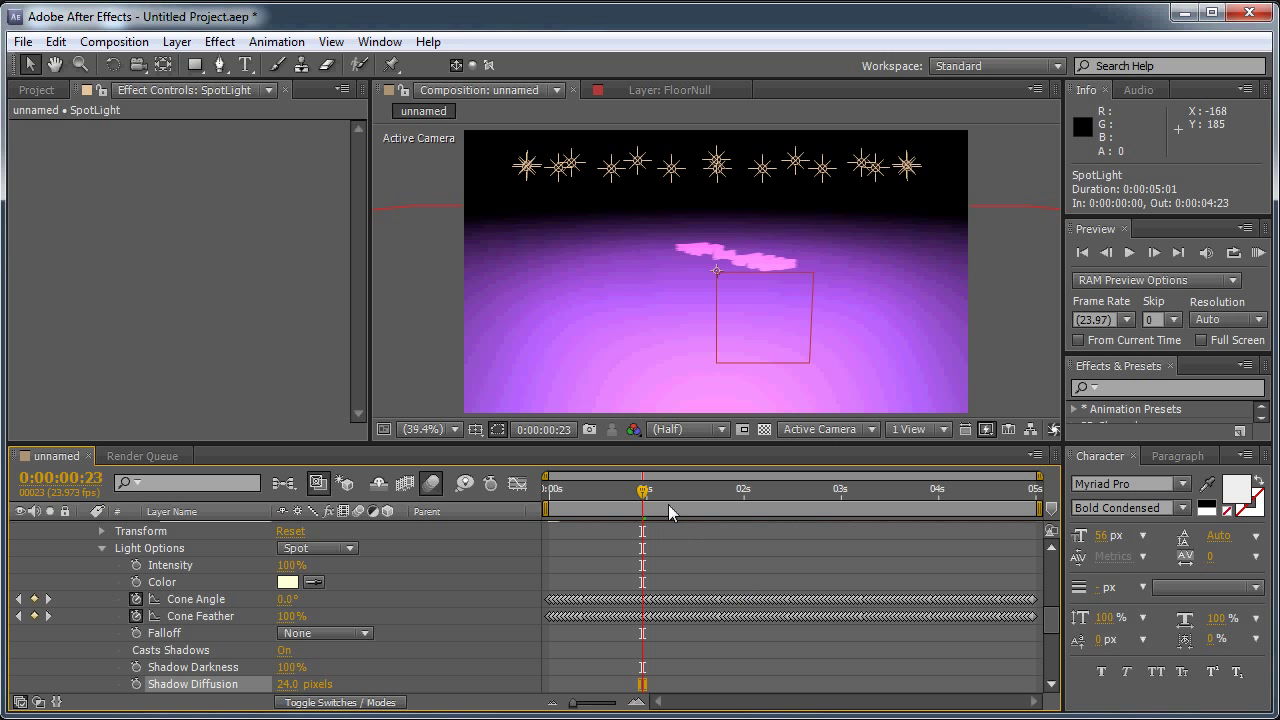
left_click_drag(666, 488, 720, 490)
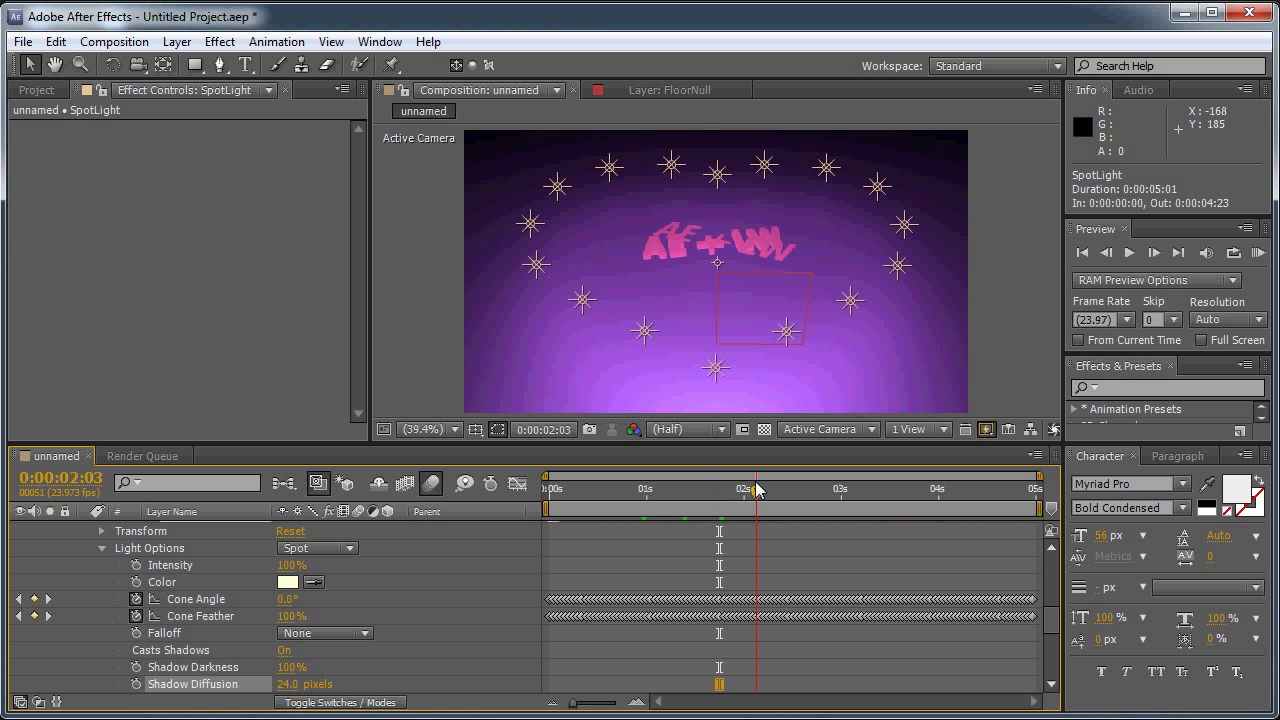
- Move to frame 0:00:02:04 and select the 'text' layer holding the 3D AE + LW lettering
left_click(757, 490)
left_click(760, 490)
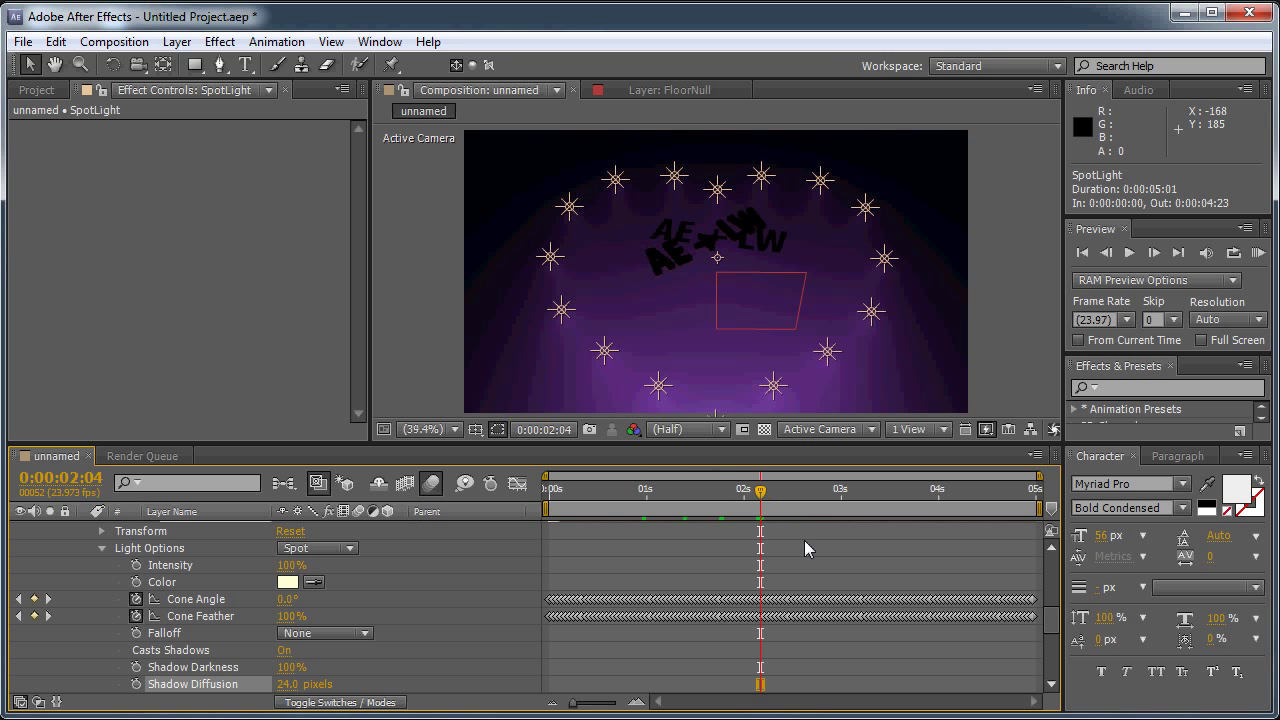
left_click(755, 250)
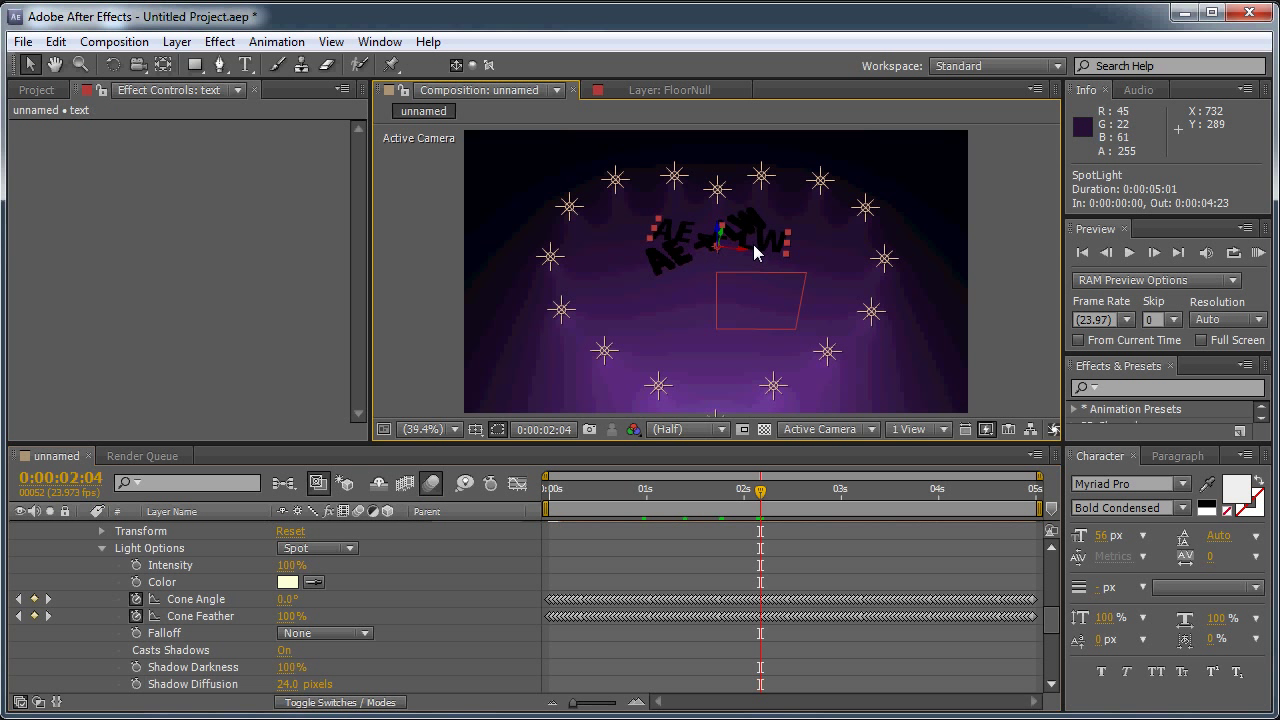
left_click_drag(1051, 608, 1078, 625)
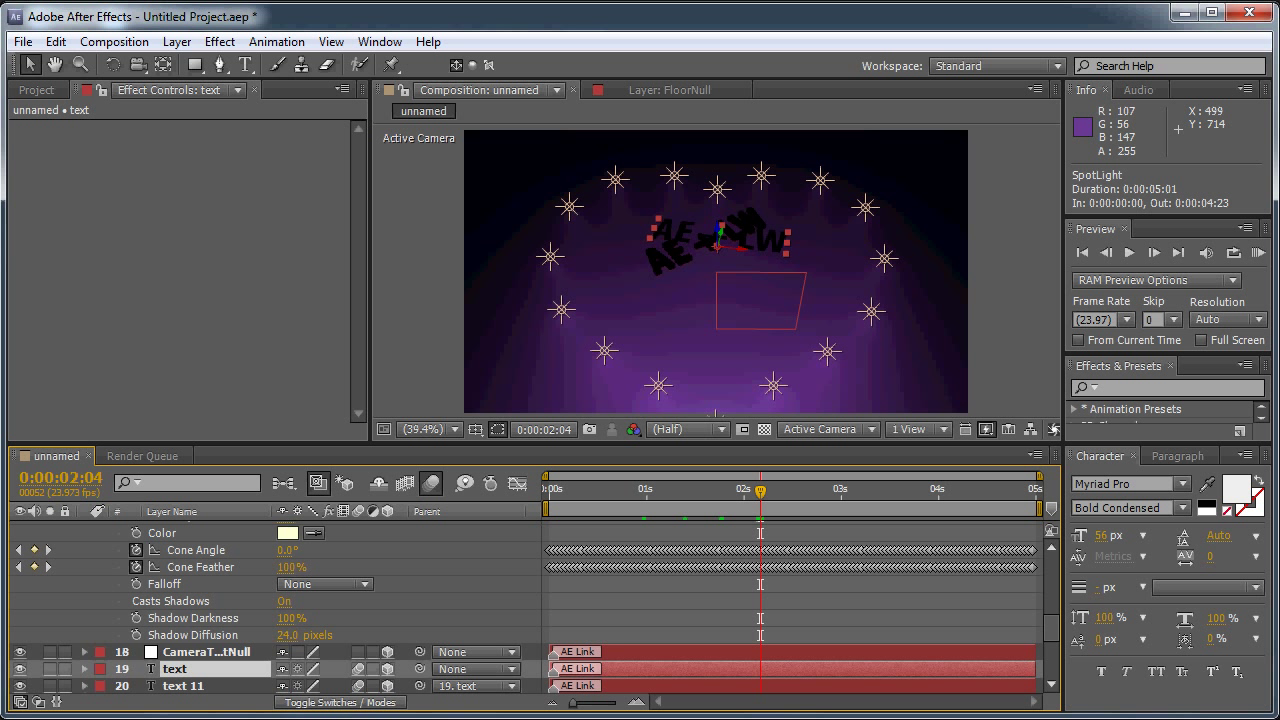
- In LightWave, make 'text' the current item with the Objects Rotate tool to read its 90° pitch
key("alt+Tab")
left_click(333, 686)
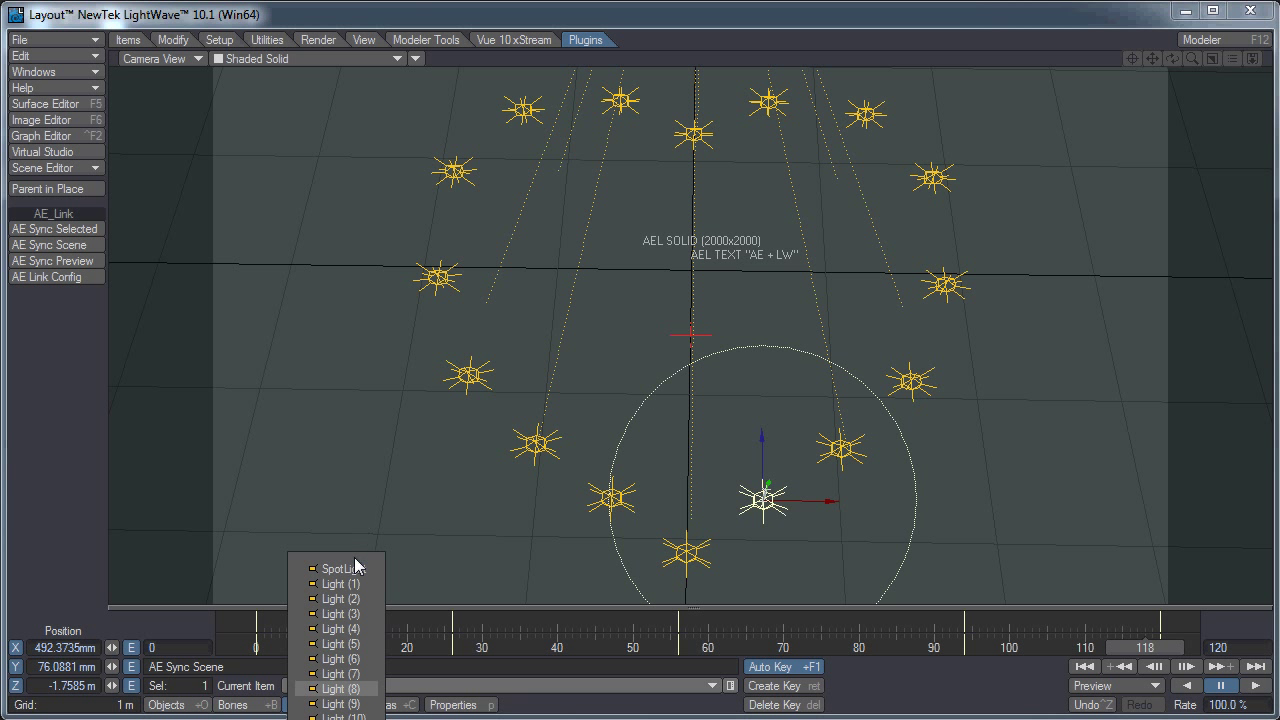
left_click(181, 556)
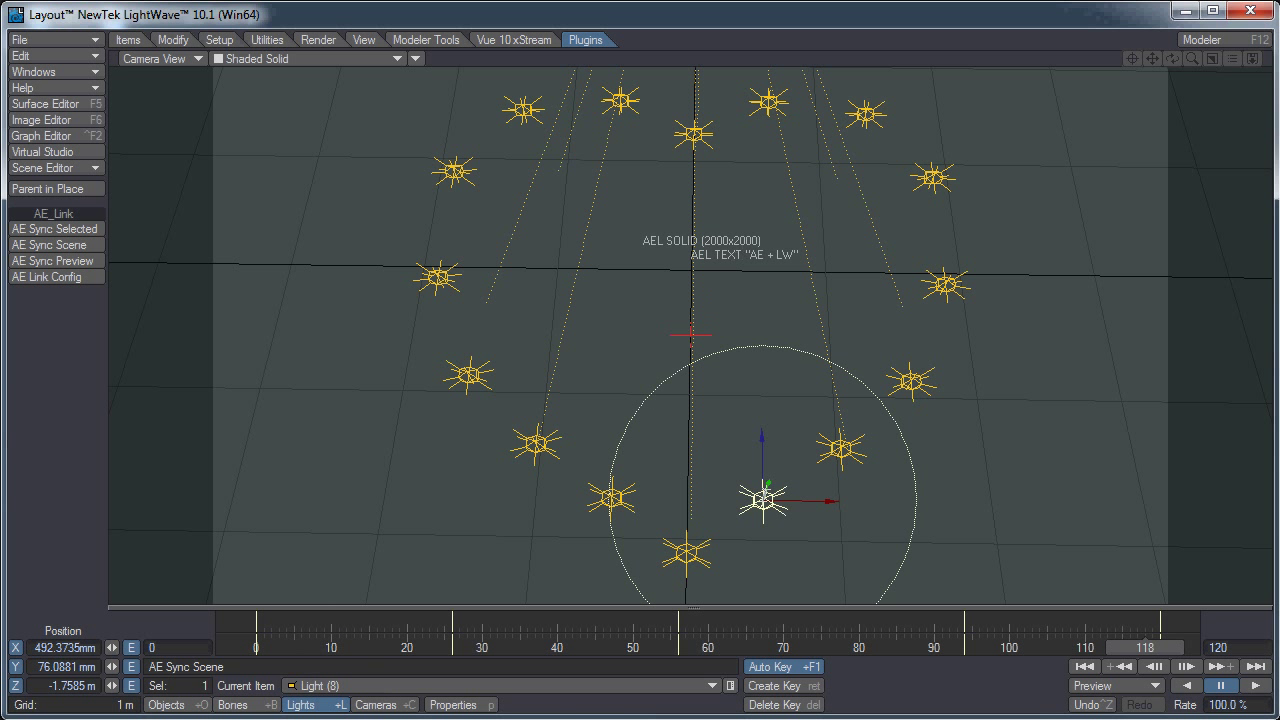
left_click(738, 258)
left_click(296, 705)
left_click(166, 705)
left_click(335, 686)
left_click(340, 675)
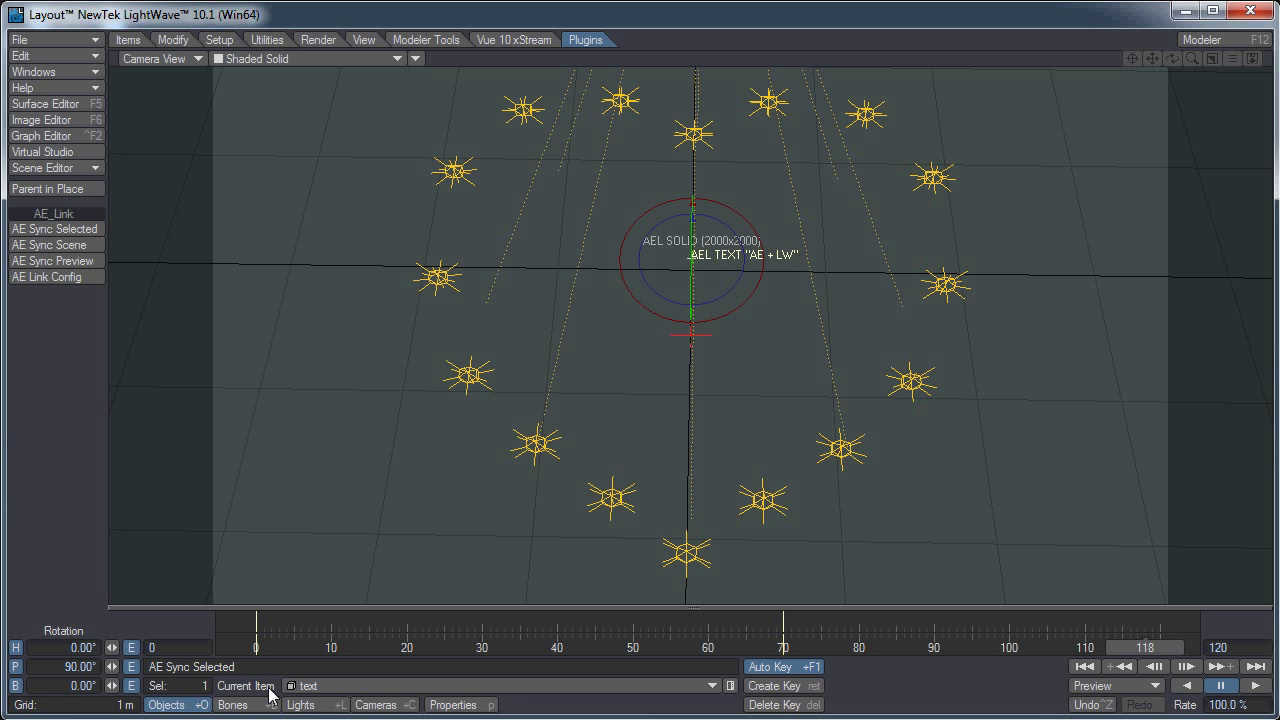
key("alt+Tab")
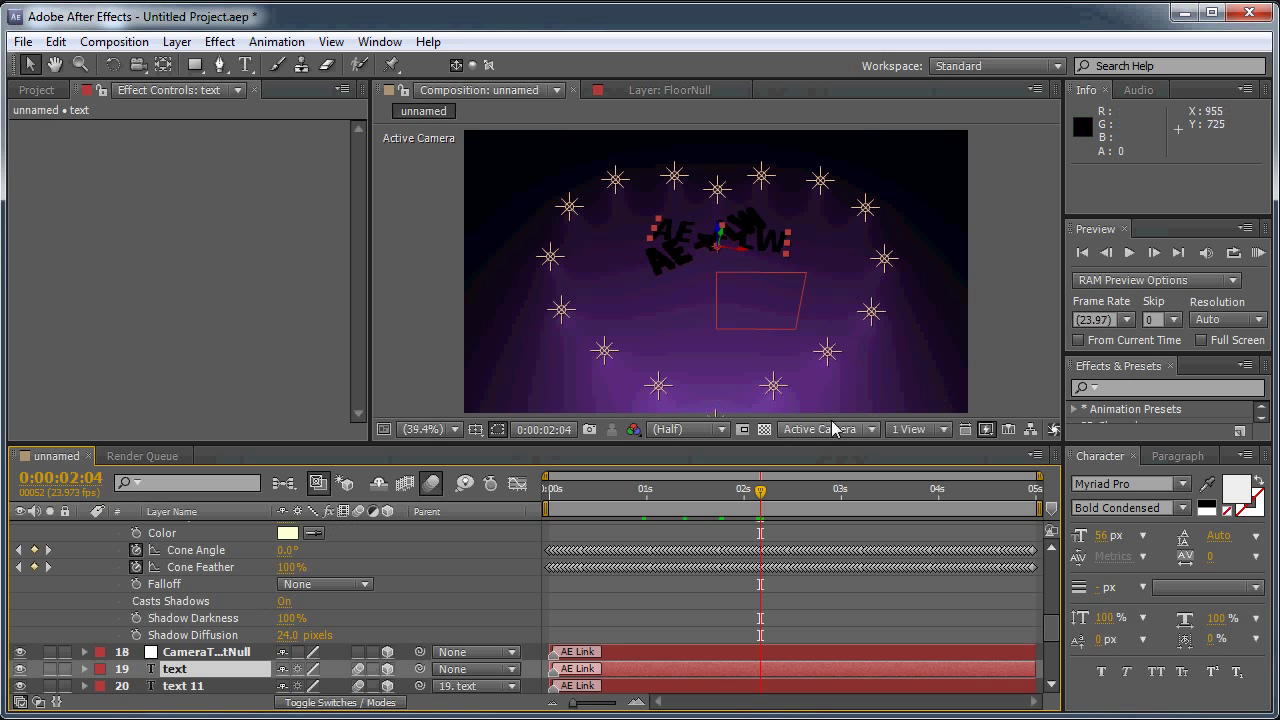
- Select the ten letter text layers, text 2 through text 11
left_click_drag(1051, 625, 1046, 672)
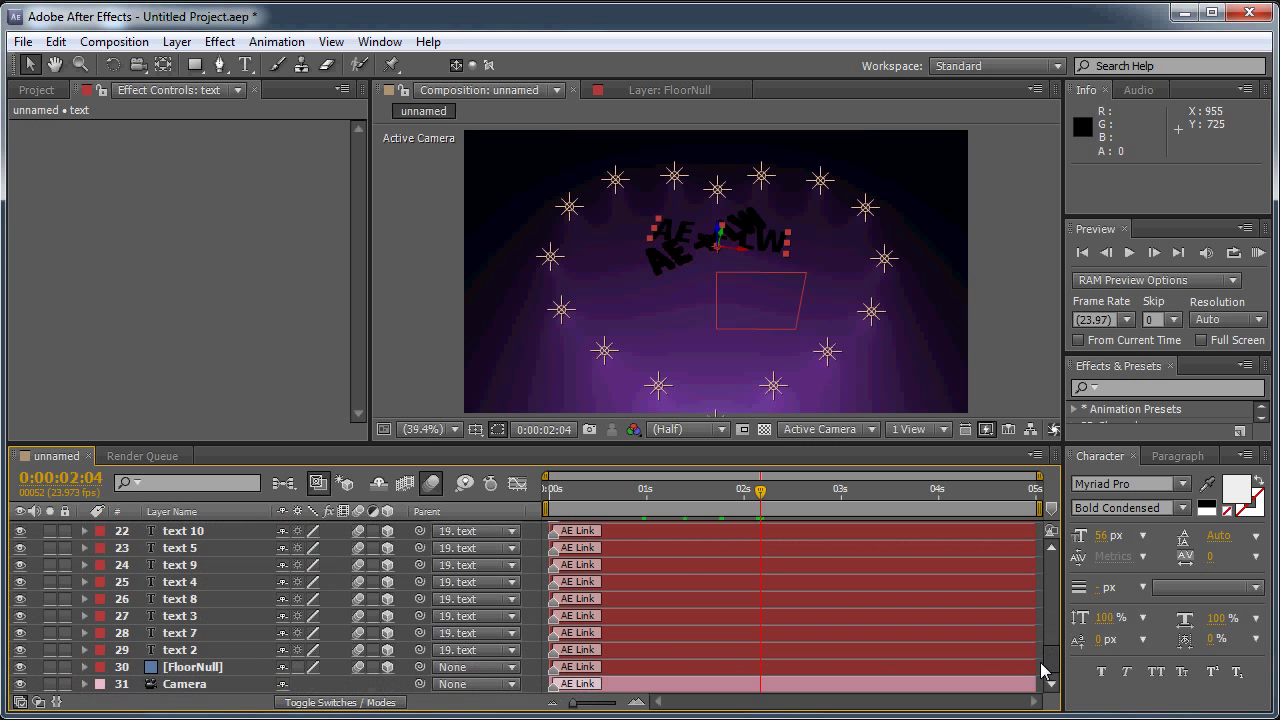
left_click(203, 651)
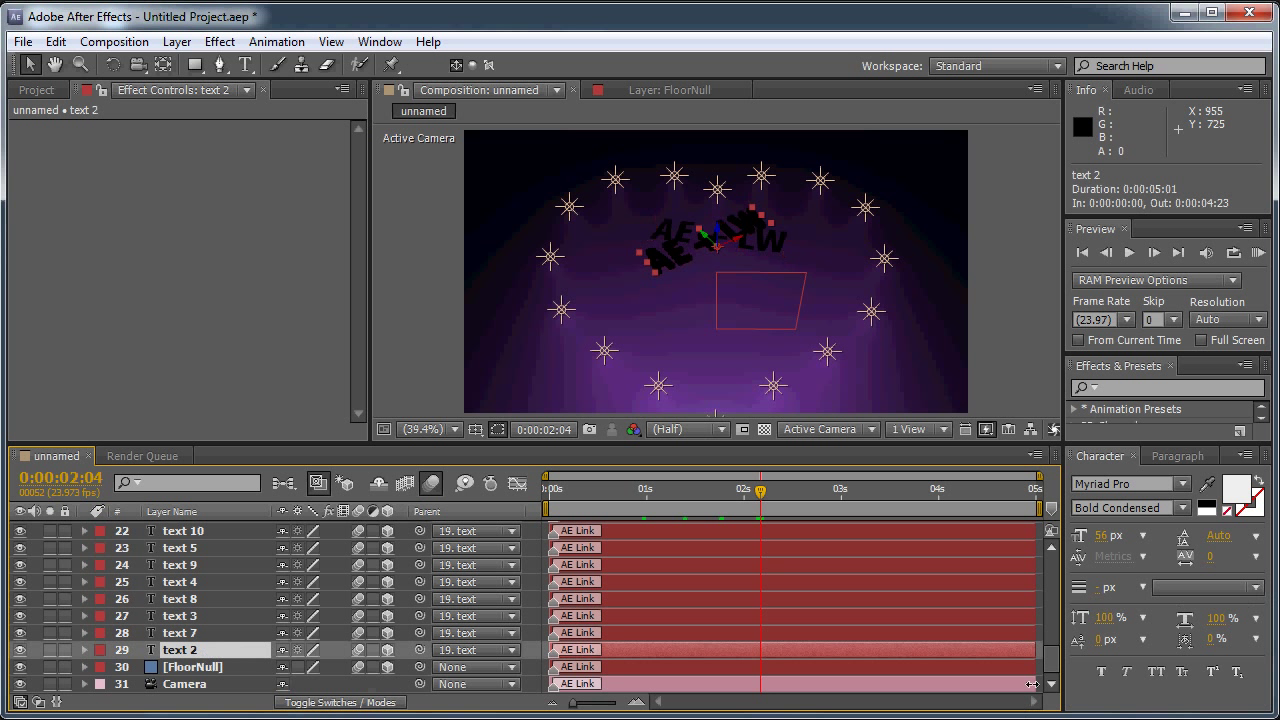
left_click_drag(1052, 670, 1052, 647)
left_click(203, 631, "shift")
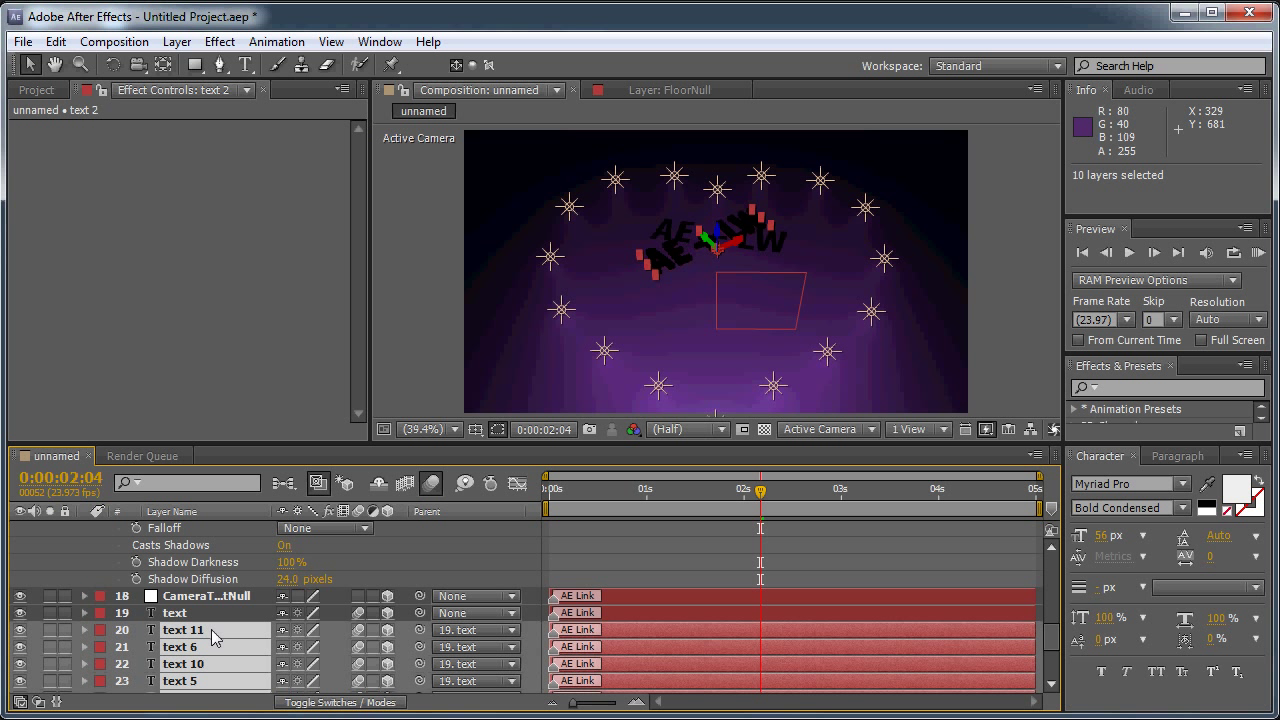
- Keyframe their Orientation at 0.0°, 0.0°, 0.0° so the letters read straight on
scroll(222, 645, "down", 5)
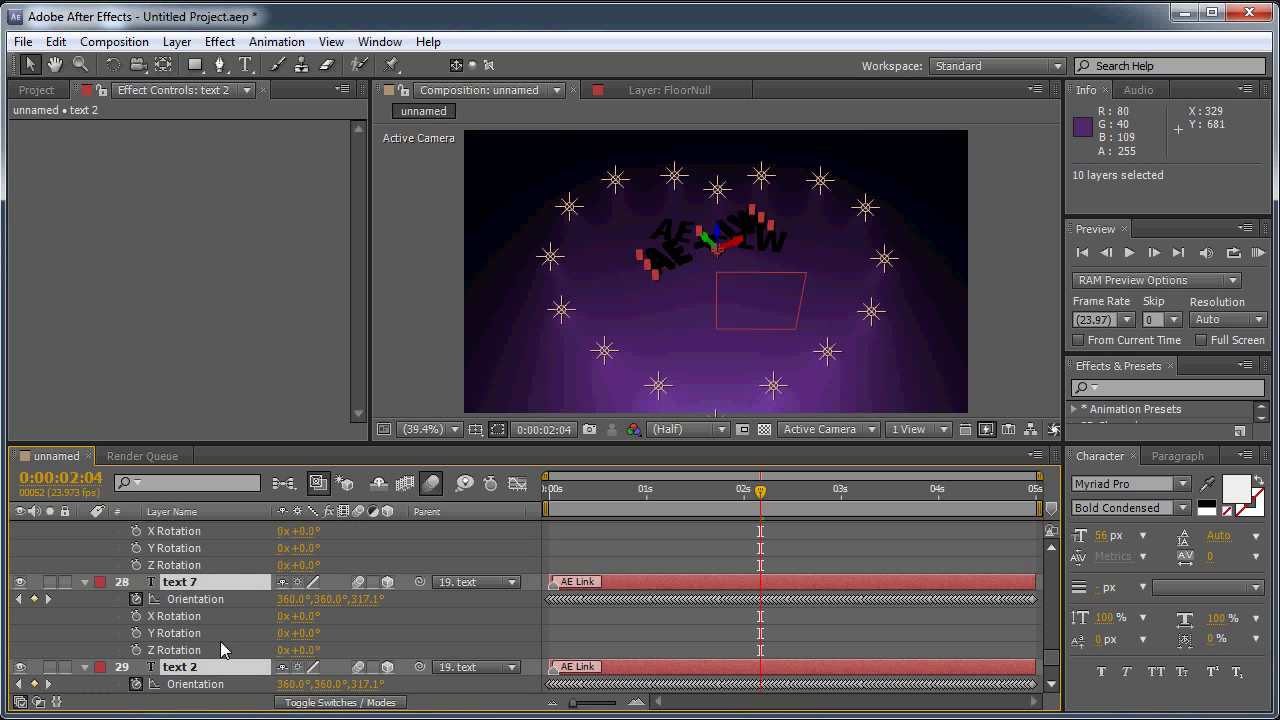
left_click(135, 600)
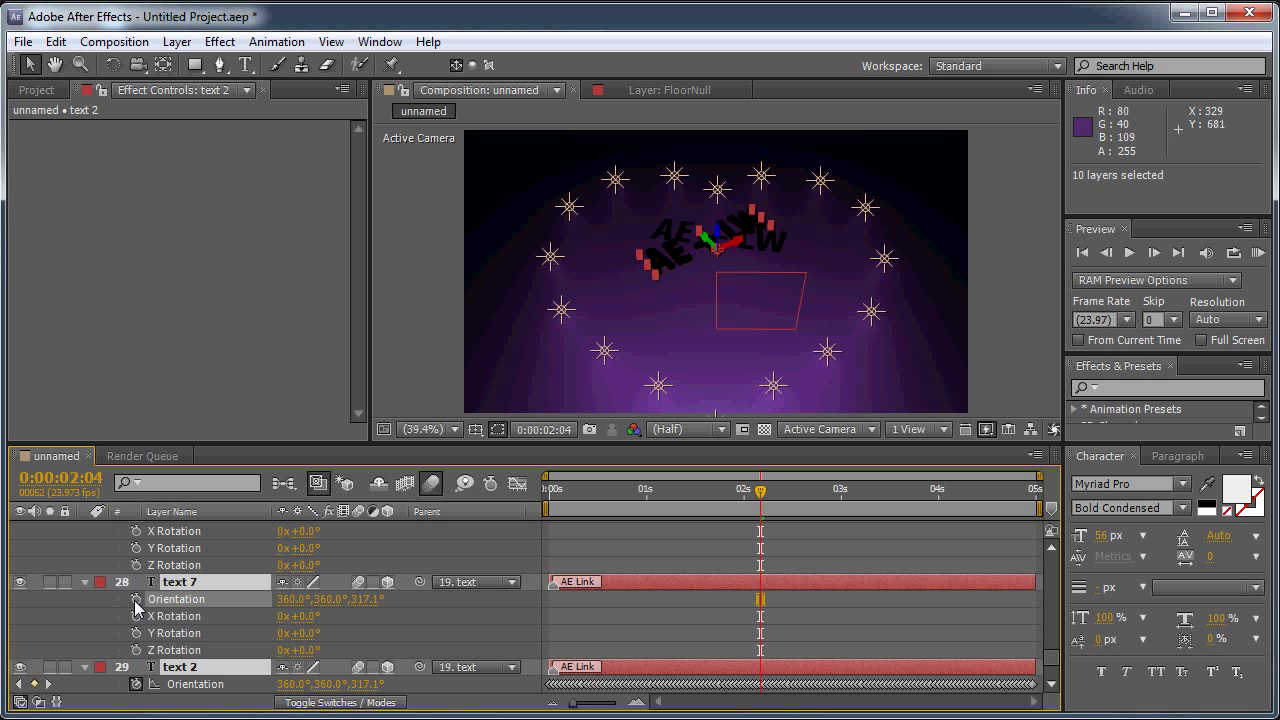
left_click(293, 599)
type("0")
key("Tab")
type("0")
key("Tab")
type("0")
key("Tab")
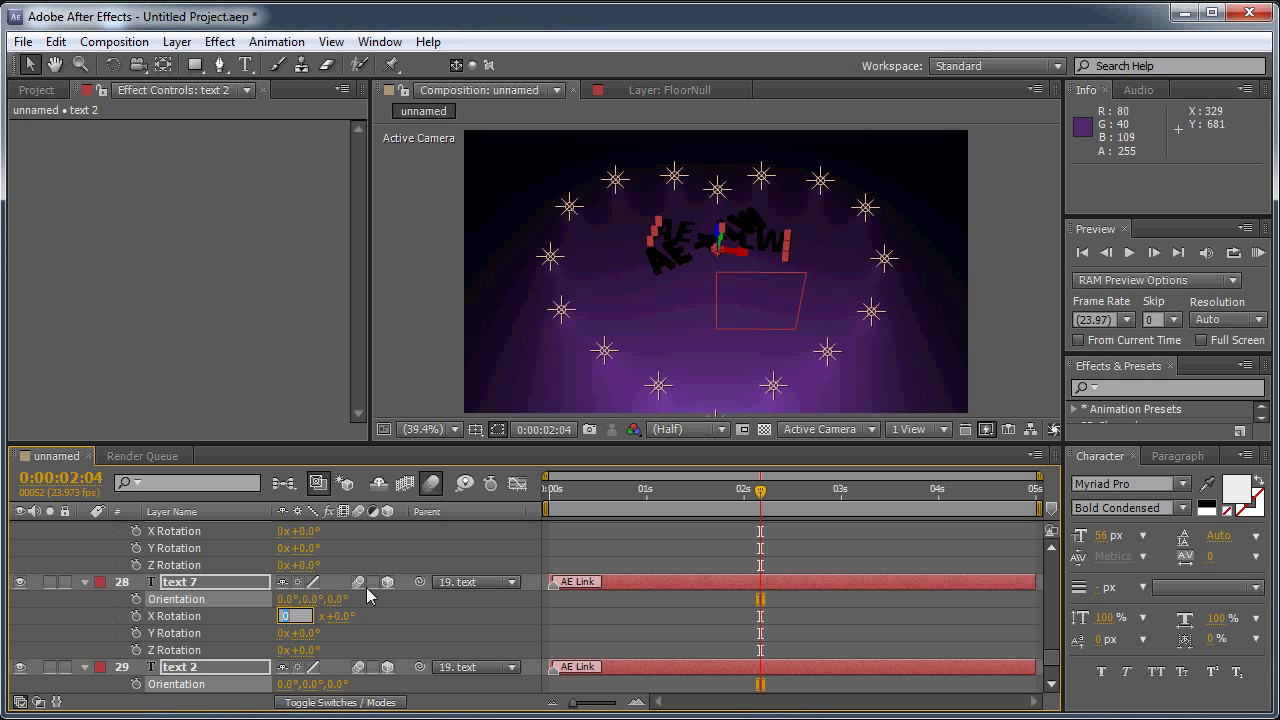
left_click_drag(1052, 660, 1059, 598)
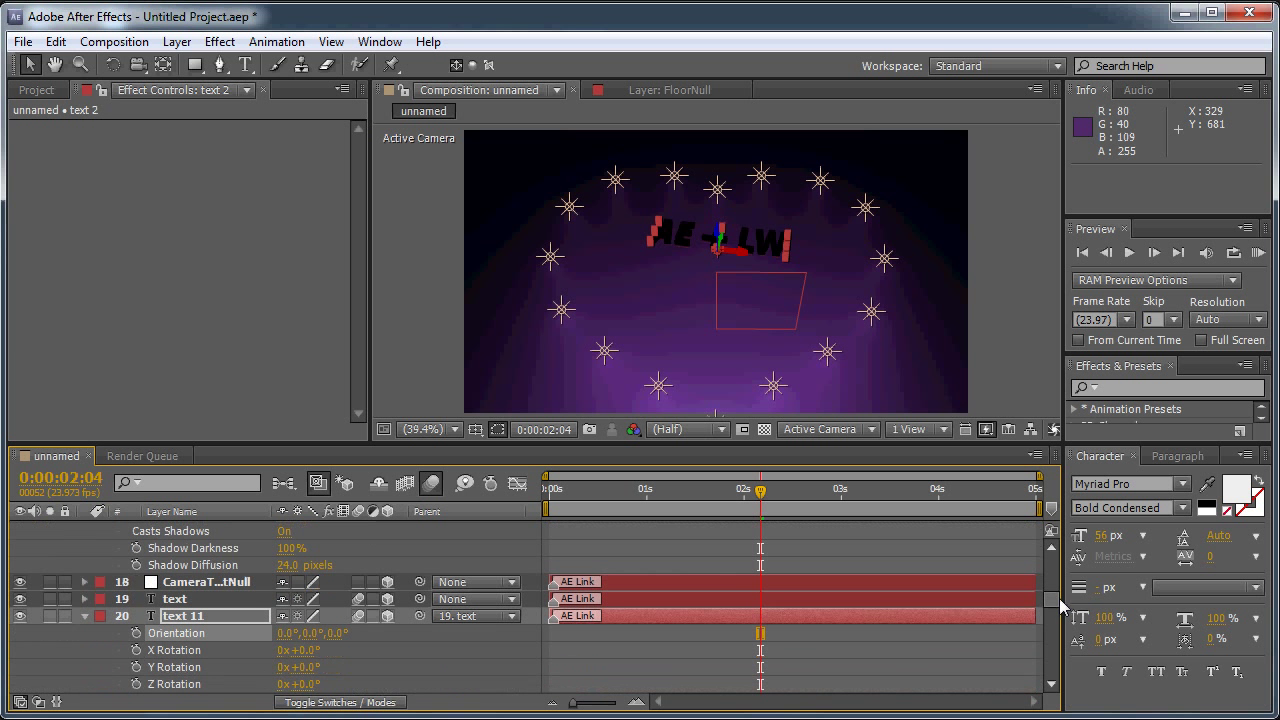
- Select only the 'text' layer, scrub back, and RAM-preview all 120 frames
left_click(180, 599)
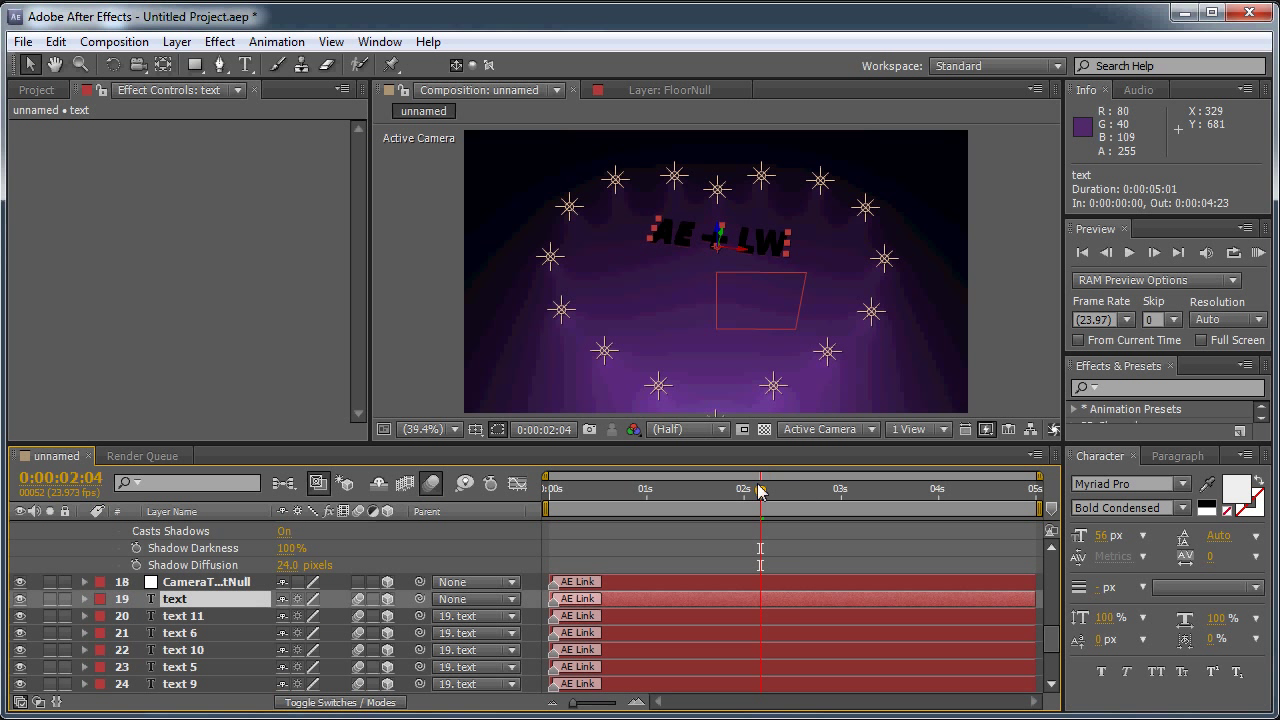
left_click_drag(760, 492, 611, 525)
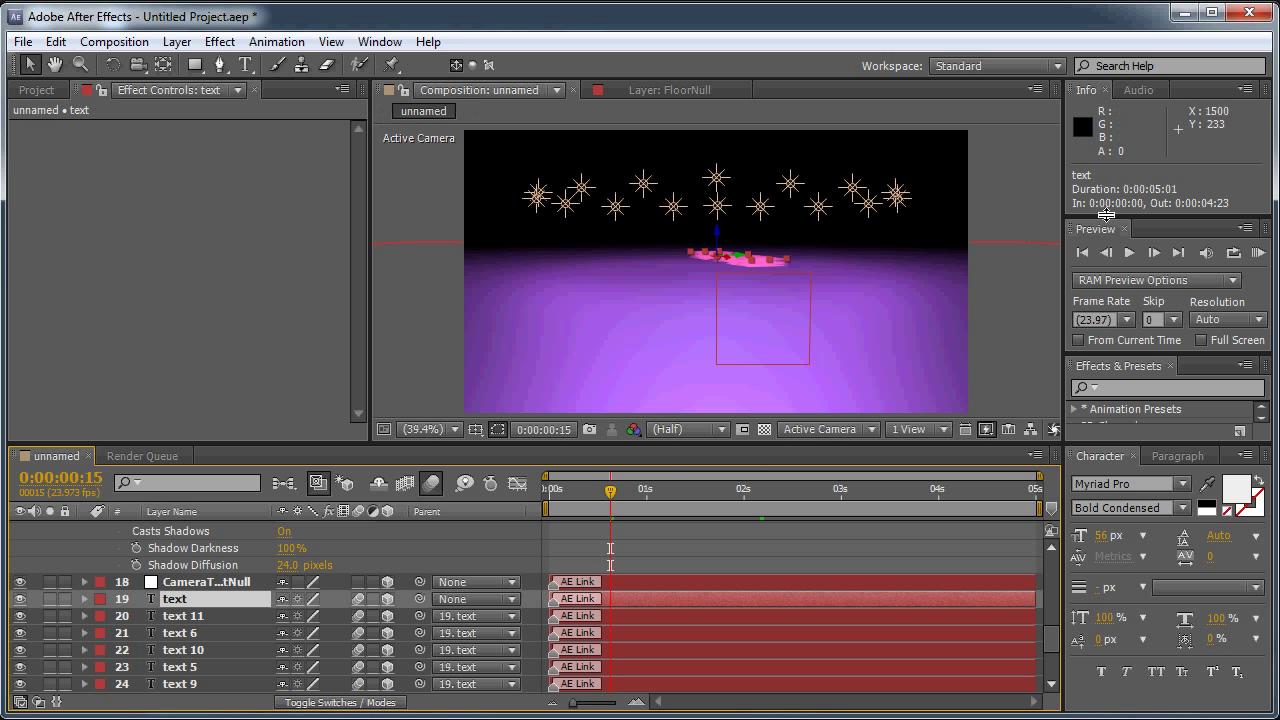
left_click(1257, 254)
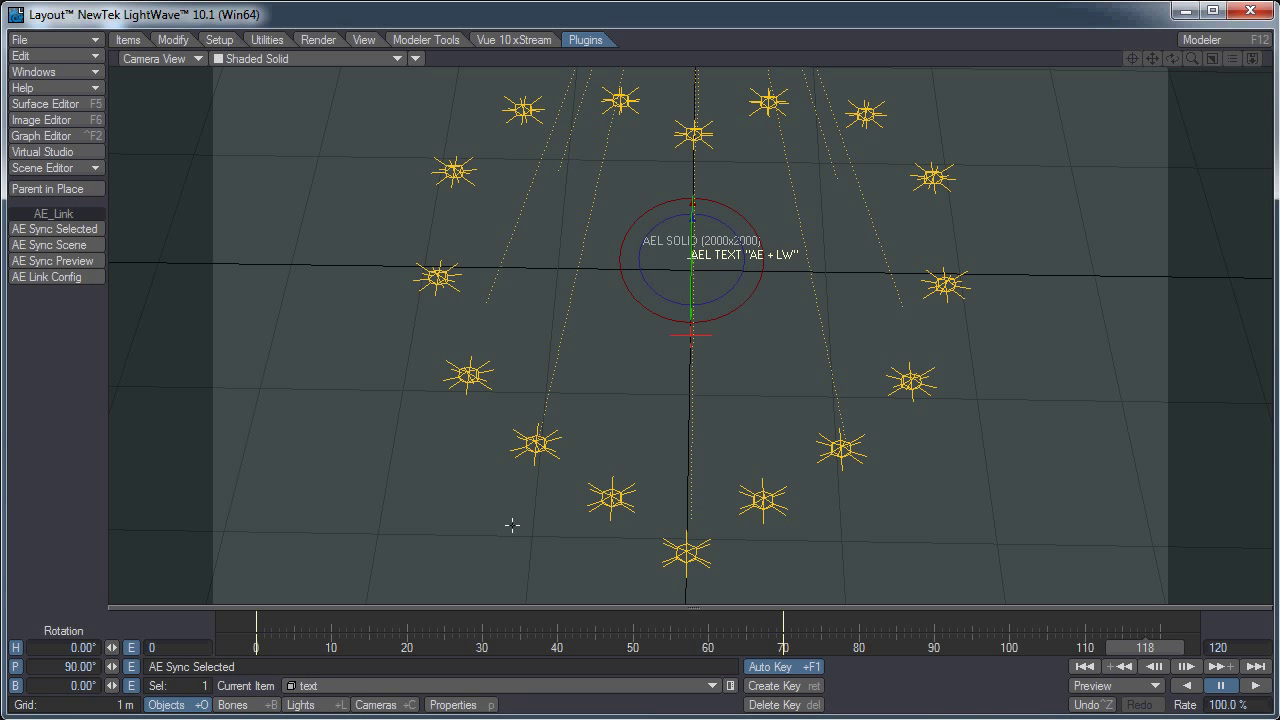
- Lower the SpotLight's Light Intensity from 100% to 80% and close its properties
left_click(302, 704)
left_click(466, 686)
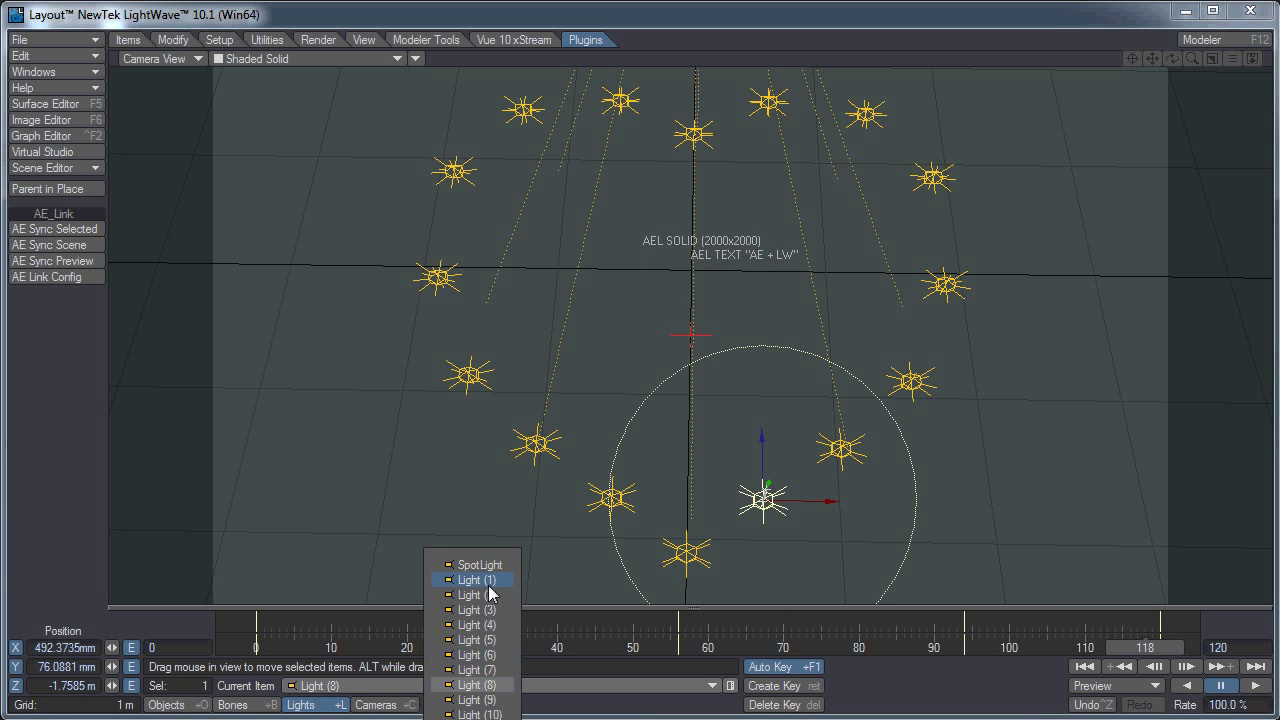
left_click(486, 565)
left_click(456, 704)
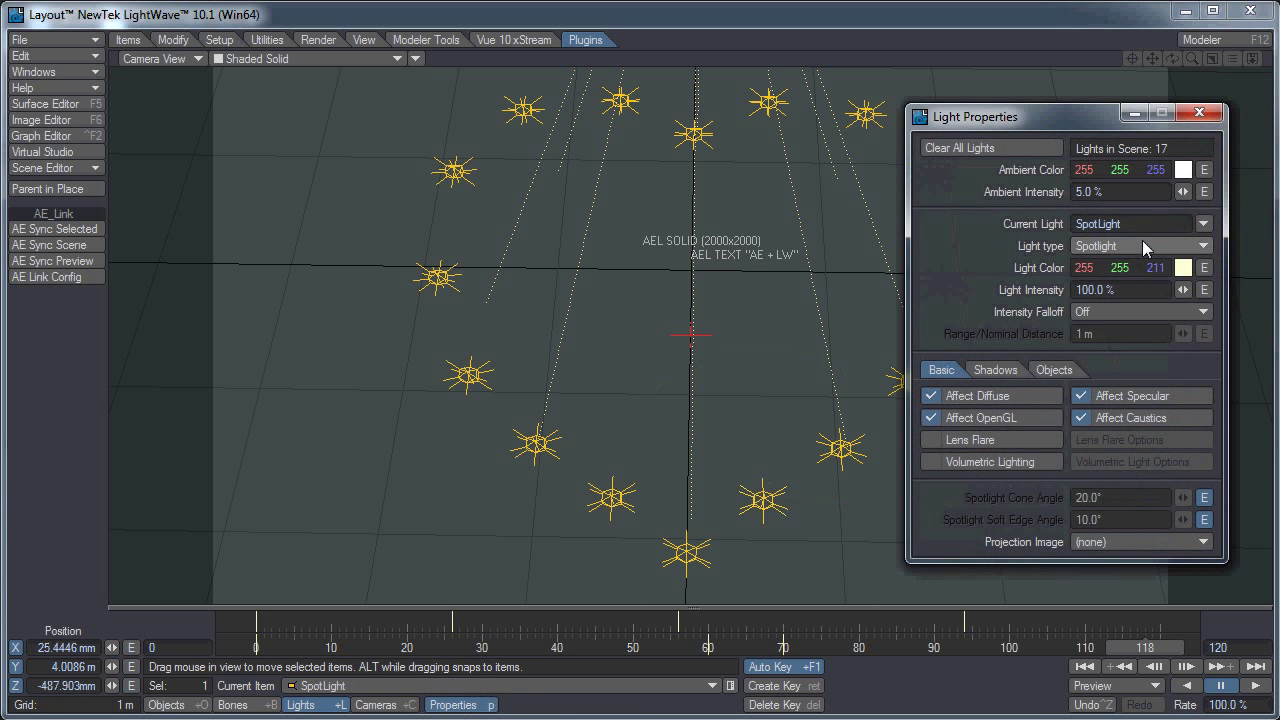
left_click(1139, 288)
type("80")
key("Return")
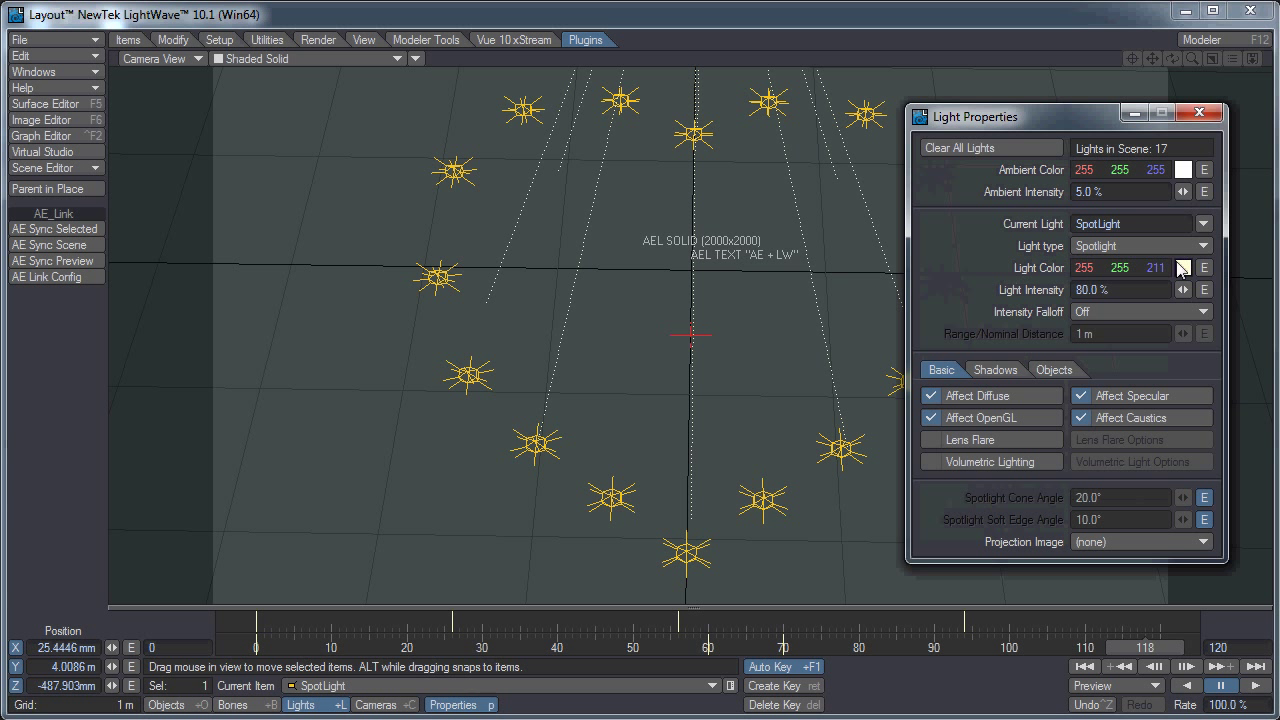
left_click(1209, 113)
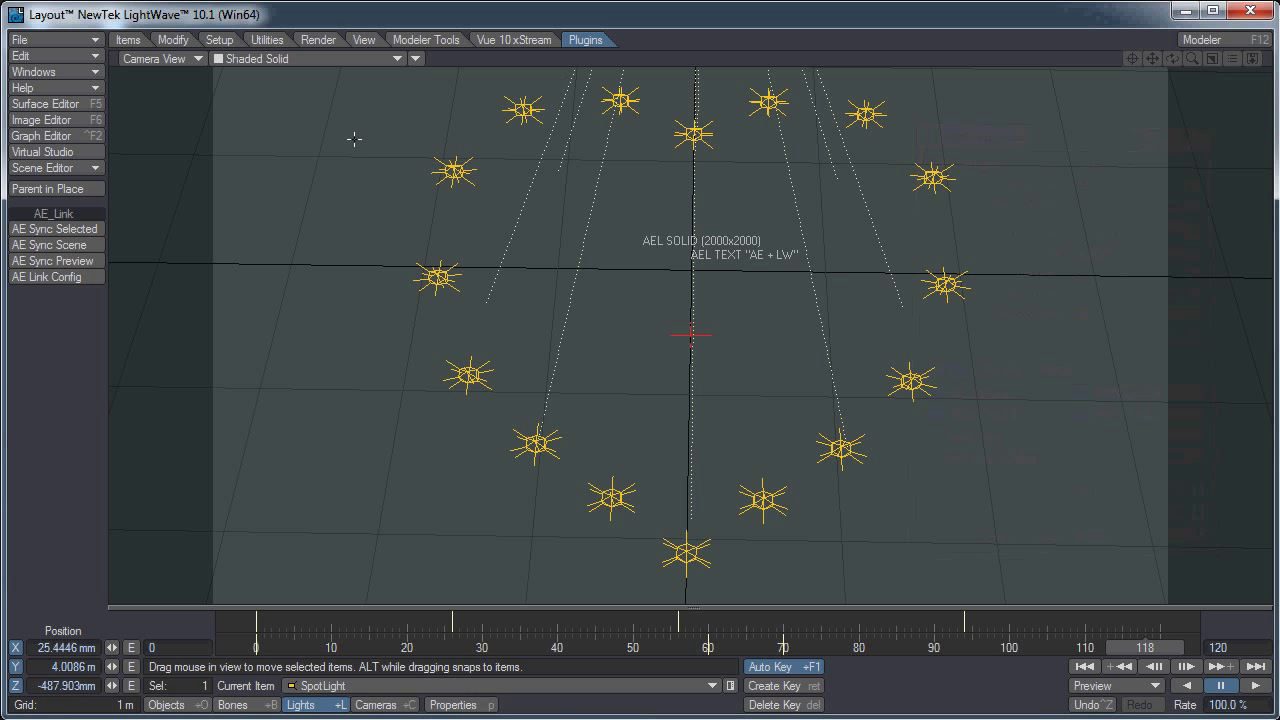
- Select Light (1) through Light (16) from the scene lights list
left_click(523, 108)
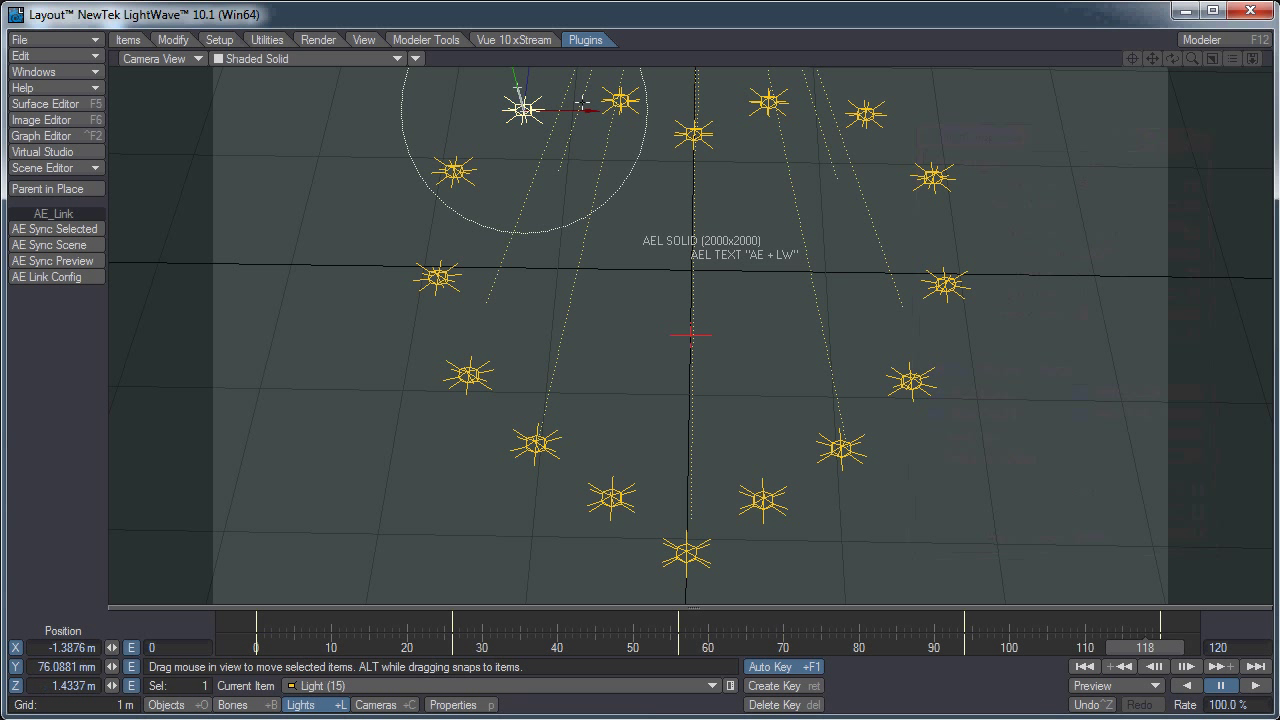
left_click(453, 704)
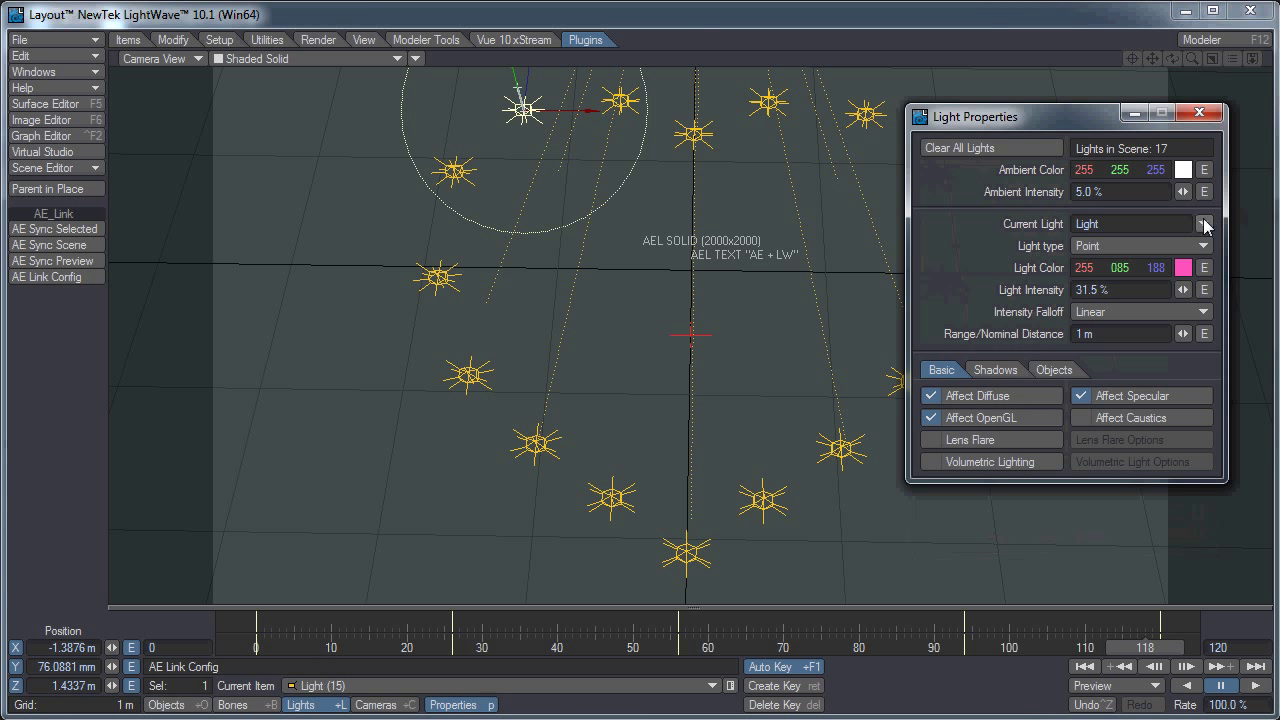
left_click(1199, 112)
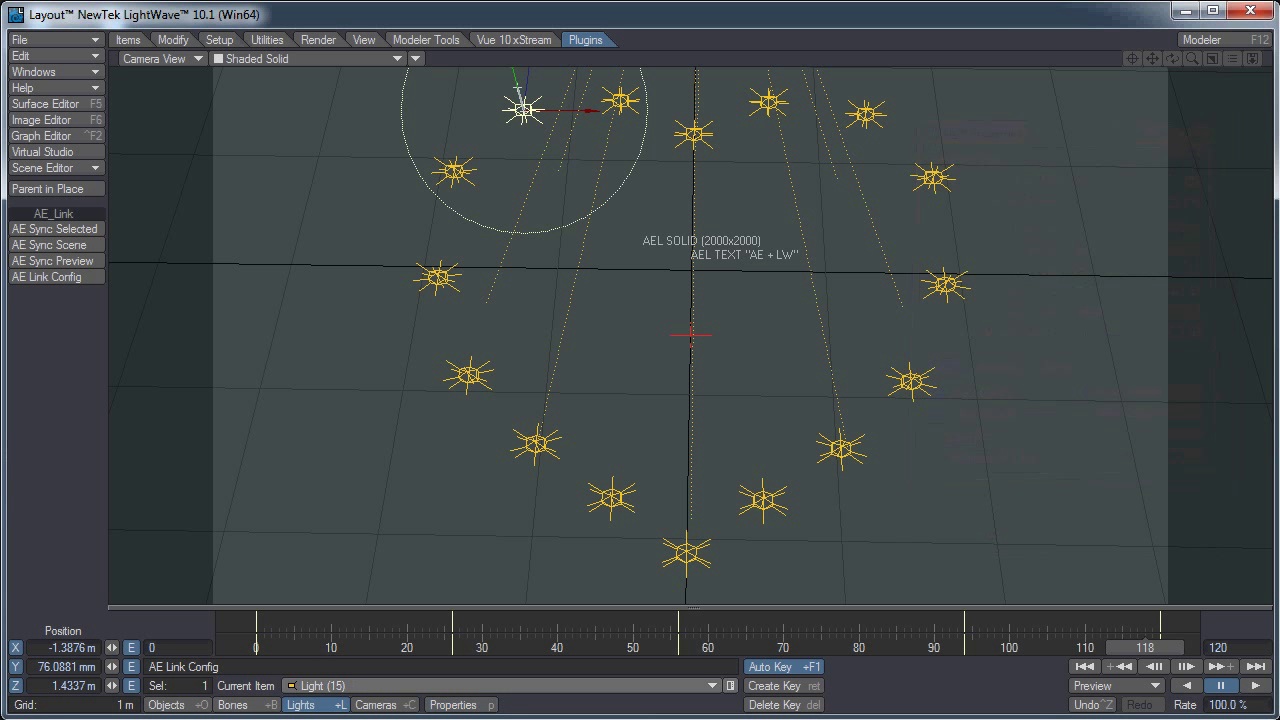
left_click(731, 686)
left_click(563, 294)
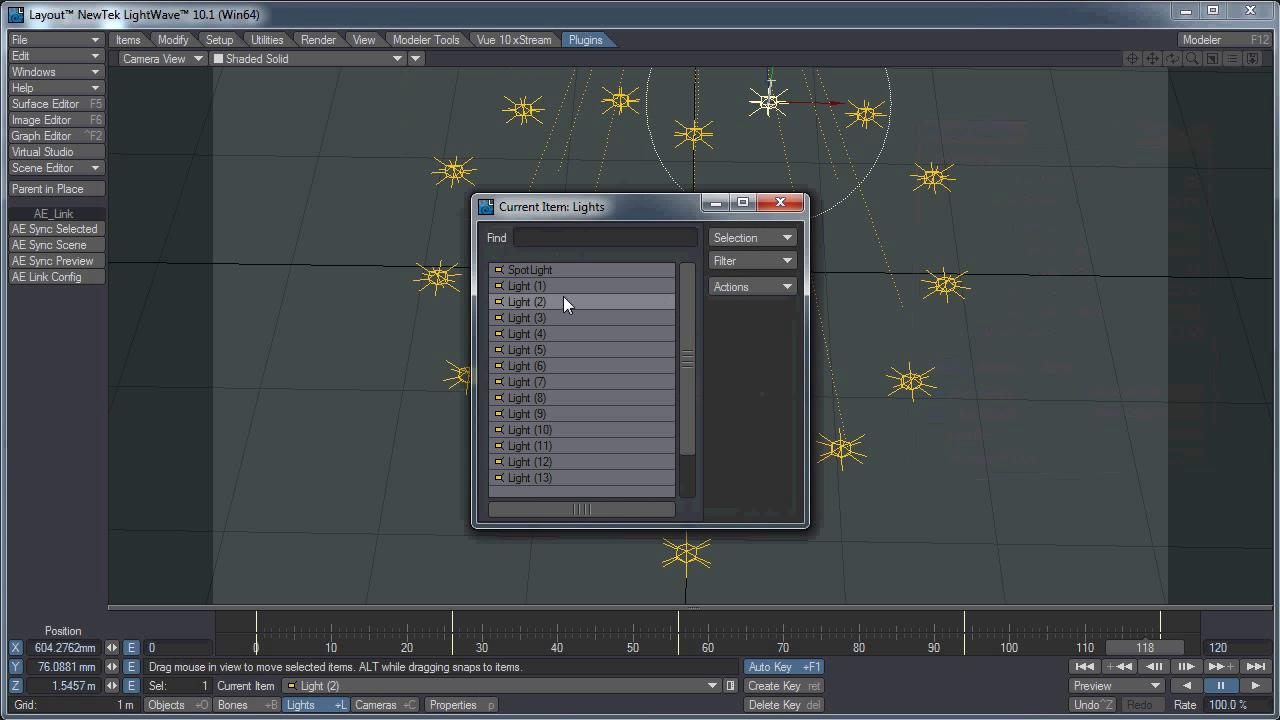
left_click(539, 478, "shift")
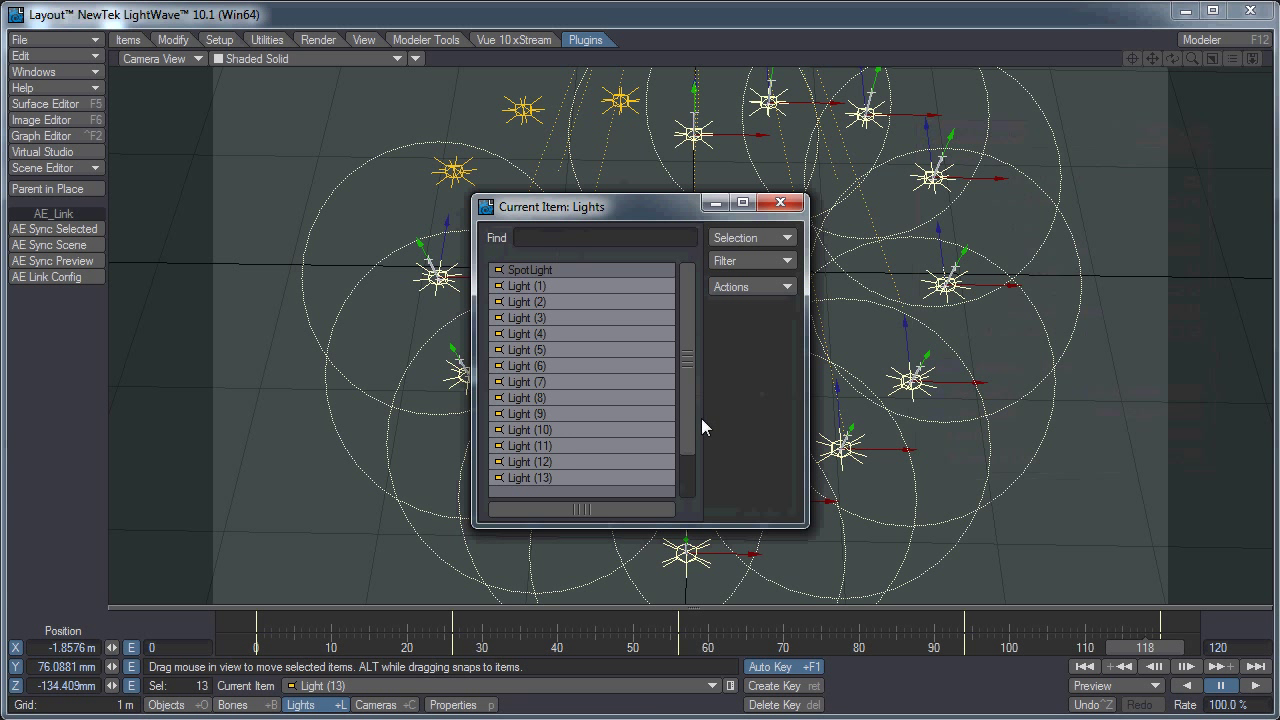
left_click_drag(690, 440, 681, 486)
left_click(627, 476, "shift")
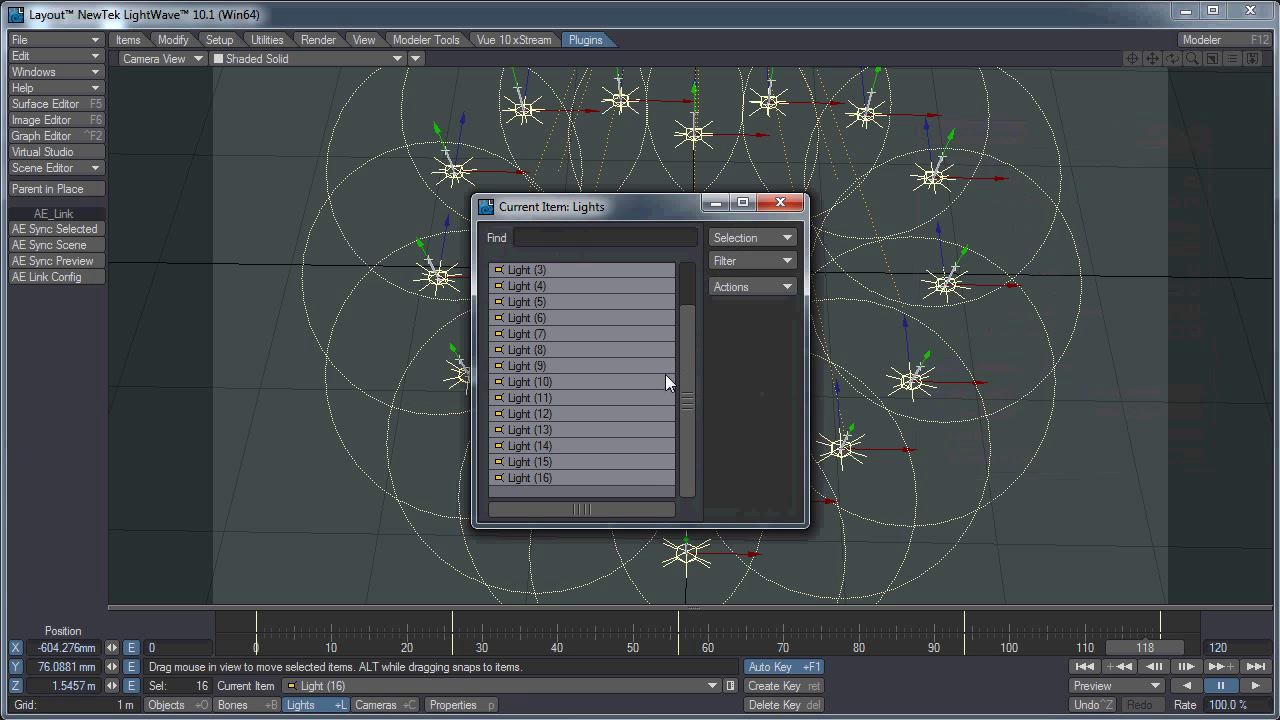
- Set the selected light's Light type to Spotlight in Light Properties
key("p")
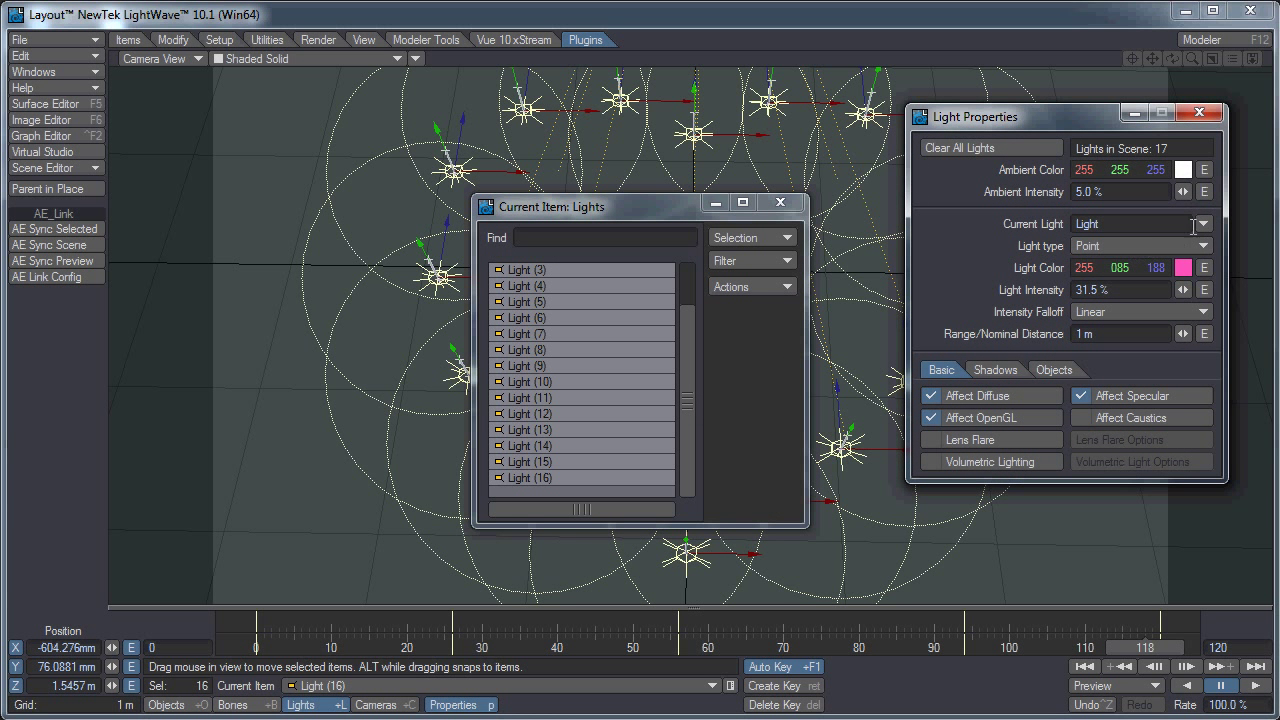
left_click(1197, 224)
left_click(1199, 46)
left_click(1095, 245)
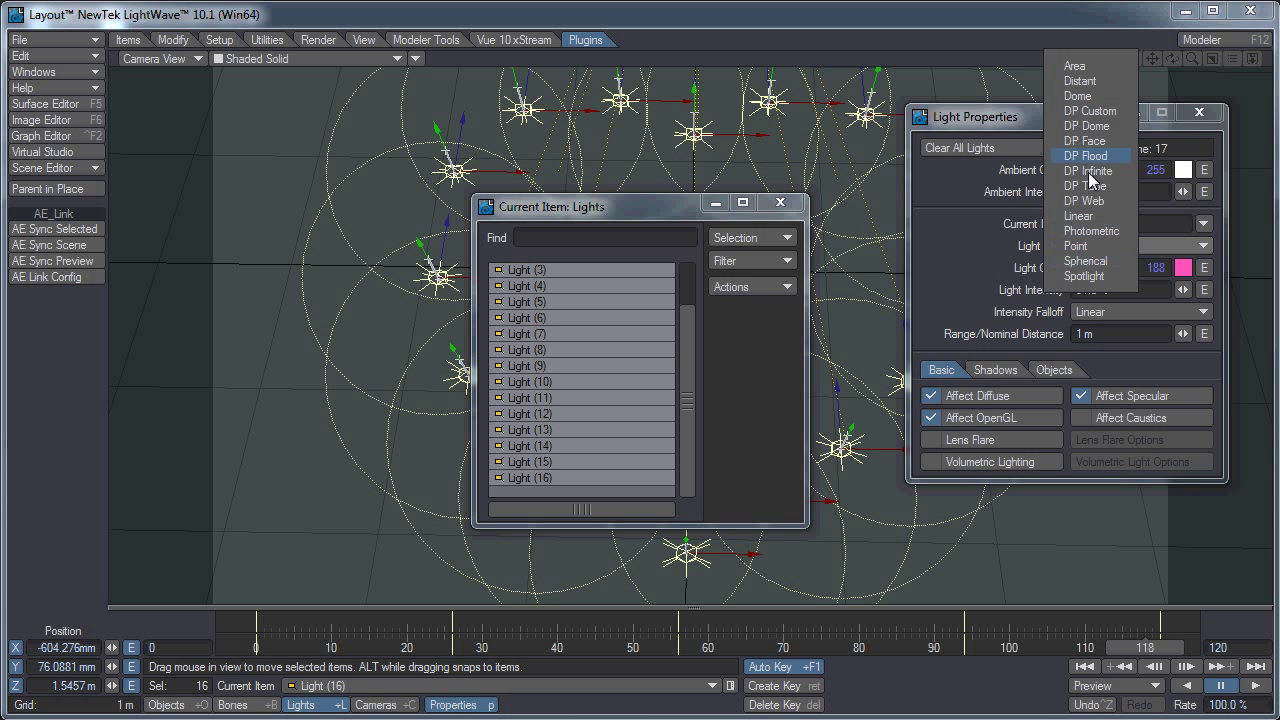
left_click(1087, 277)
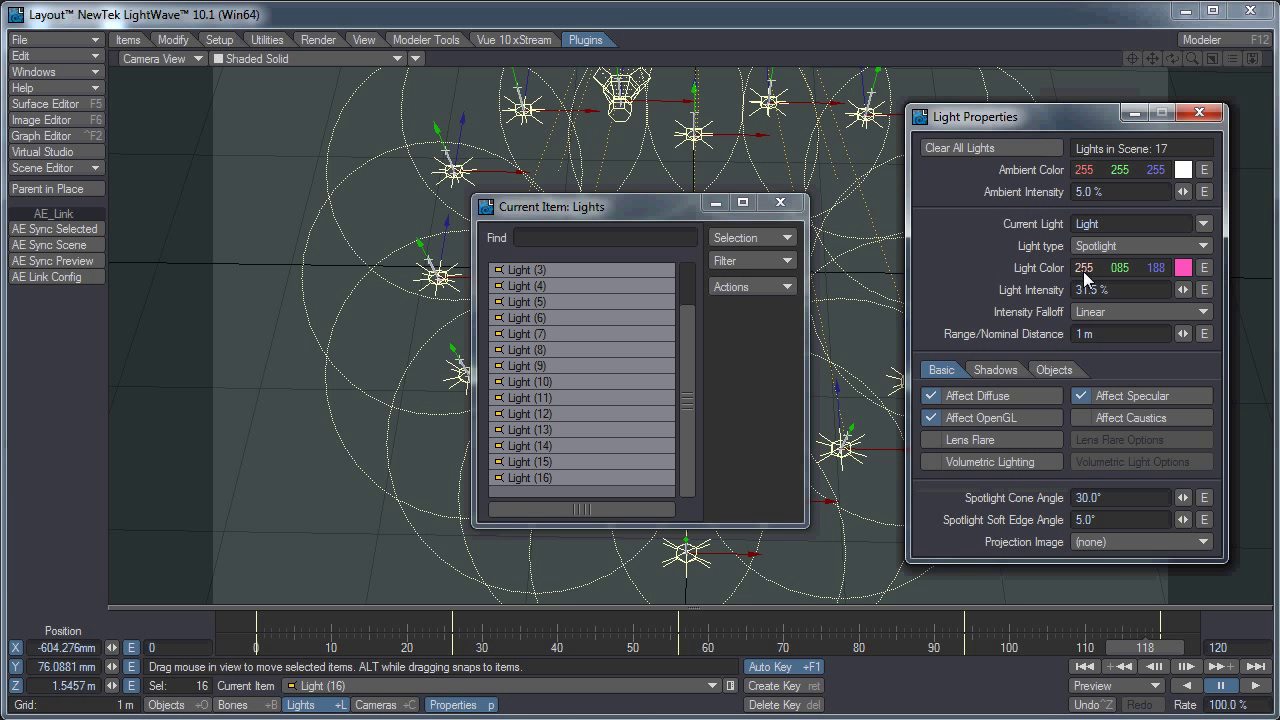
left_click(780, 202)
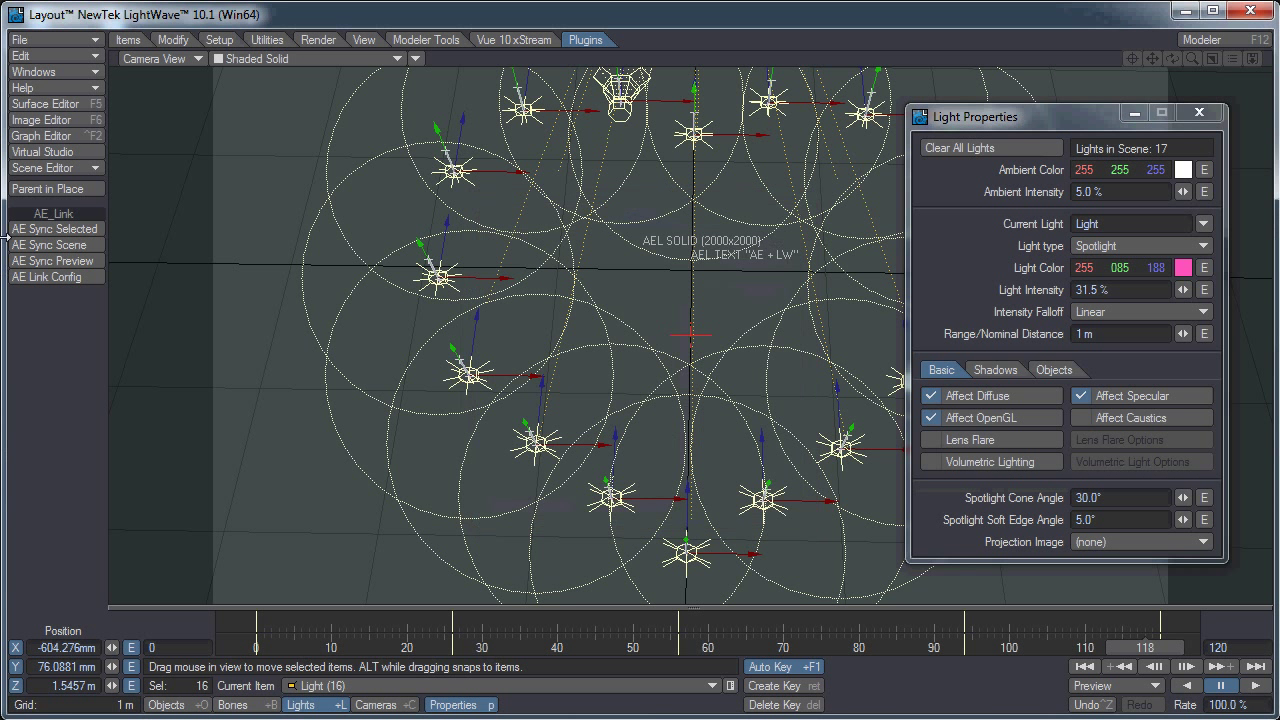
- In the Scene Editor, batch-change the Light Type of Lights (1)–(16) to Spot
left_click(40, 172)
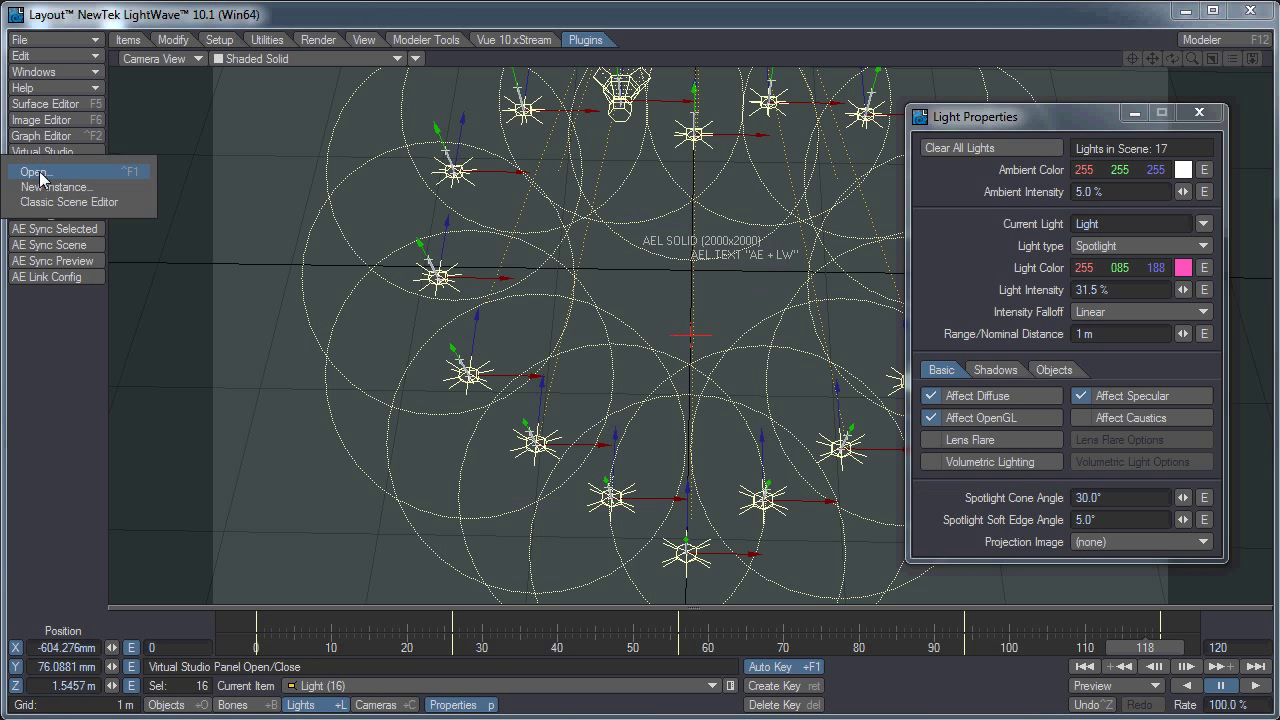
left_click(35, 172)
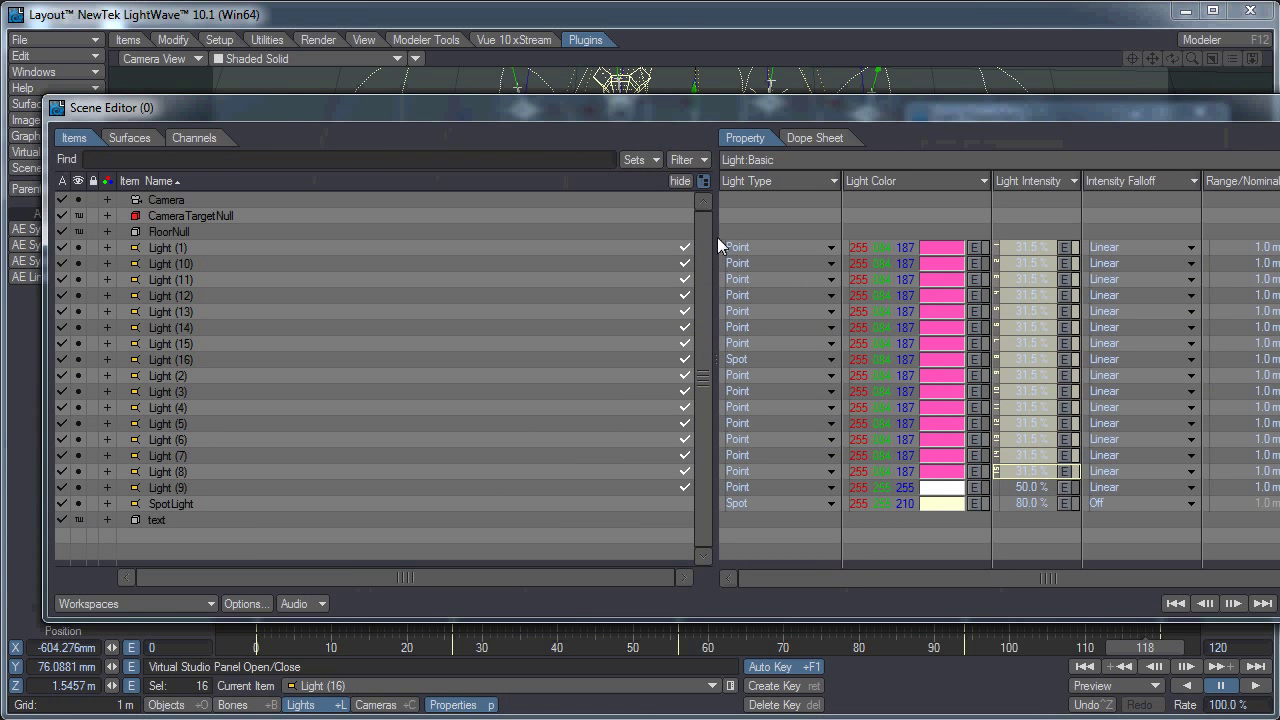
left_click_drag(721, 245, 731, 490)
right_click(800, 480)
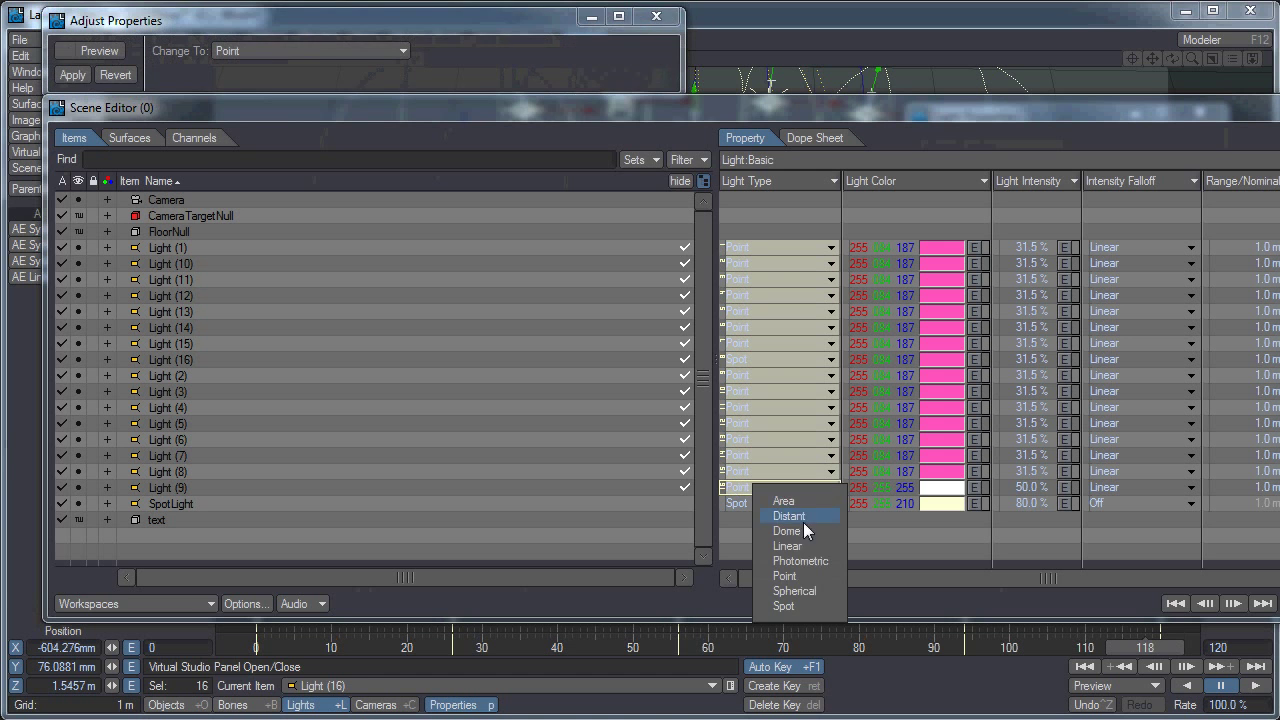
left_click(785, 605)
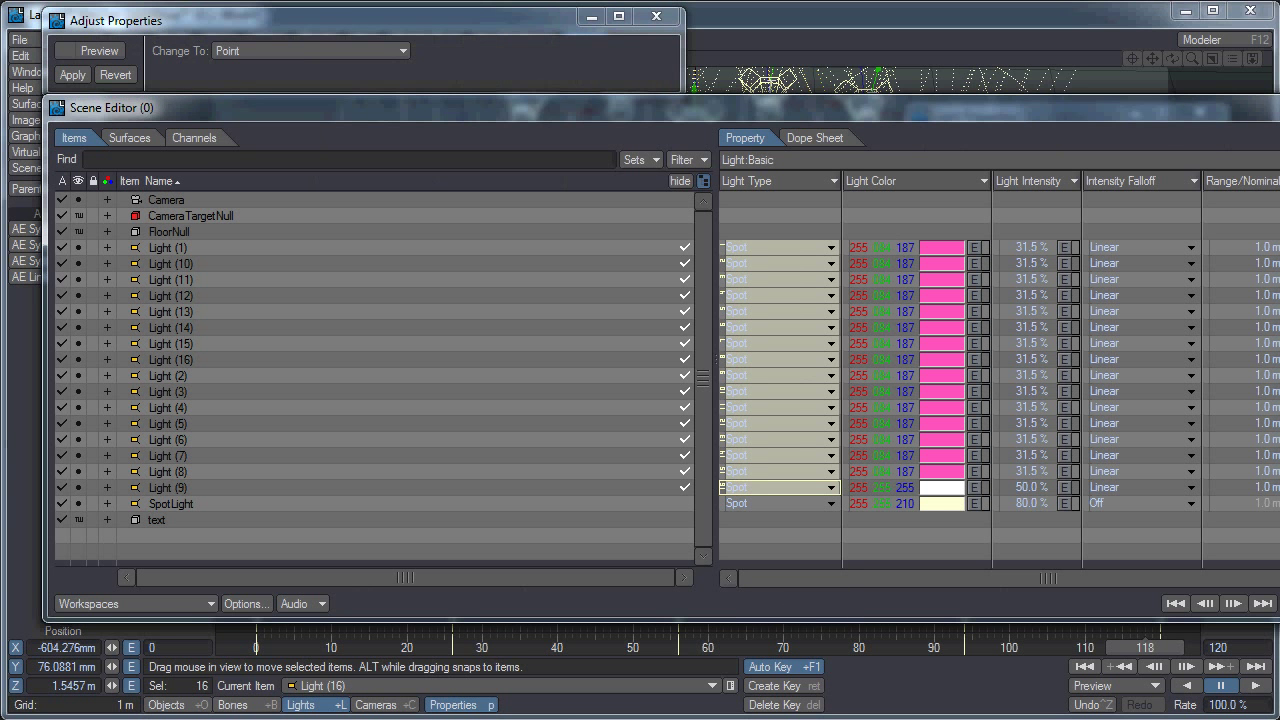
left_click(656, 16)
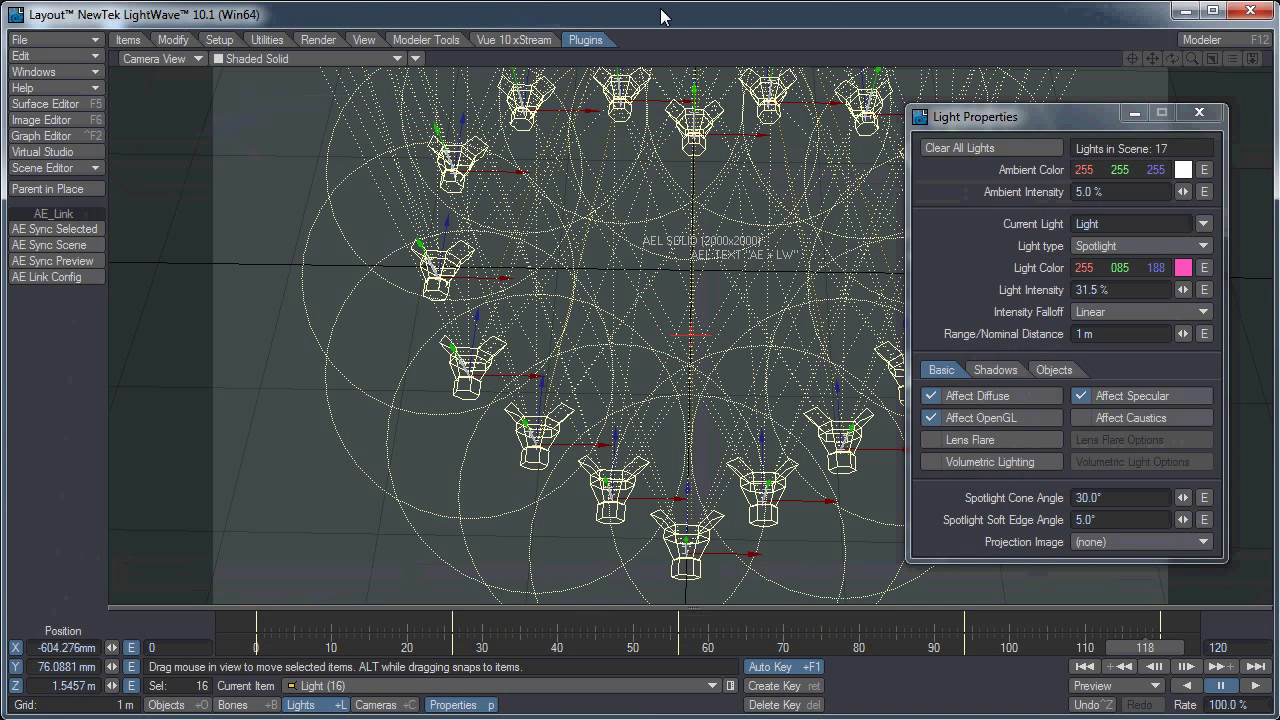
- Switch the viewport to Perspective and zoom out to show all the spotlights
left_click(177, 62)
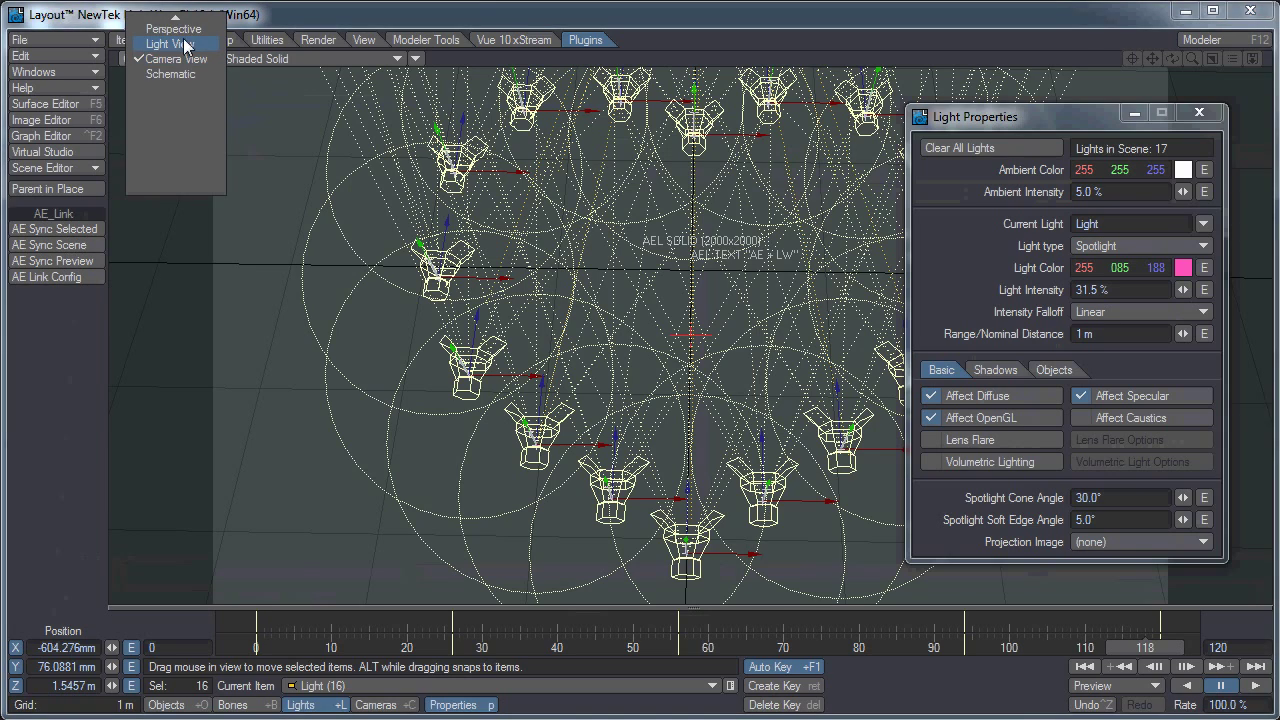
left_click(185, 28)
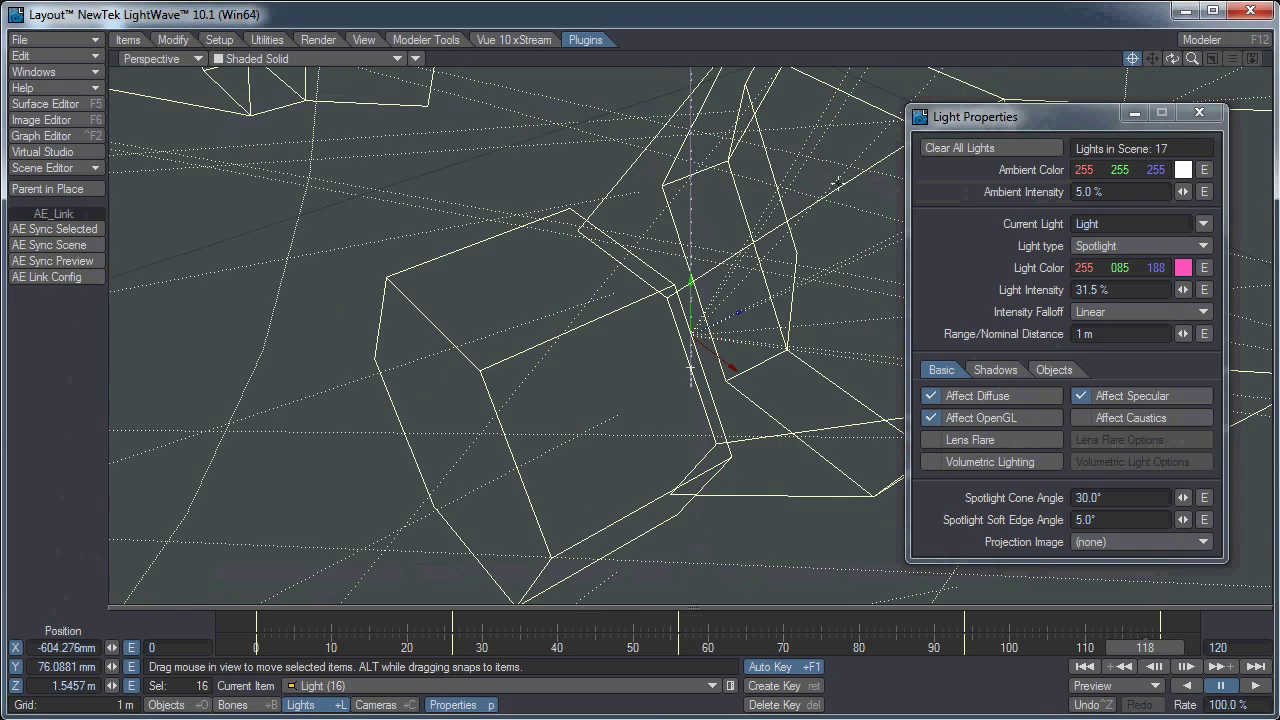
left_click_drag(1191, 58, 1144, 74)
- At frame 0, pitch the selected spotlights down about 90° and scrub frames 0–120 to check
left_click(249, 650)
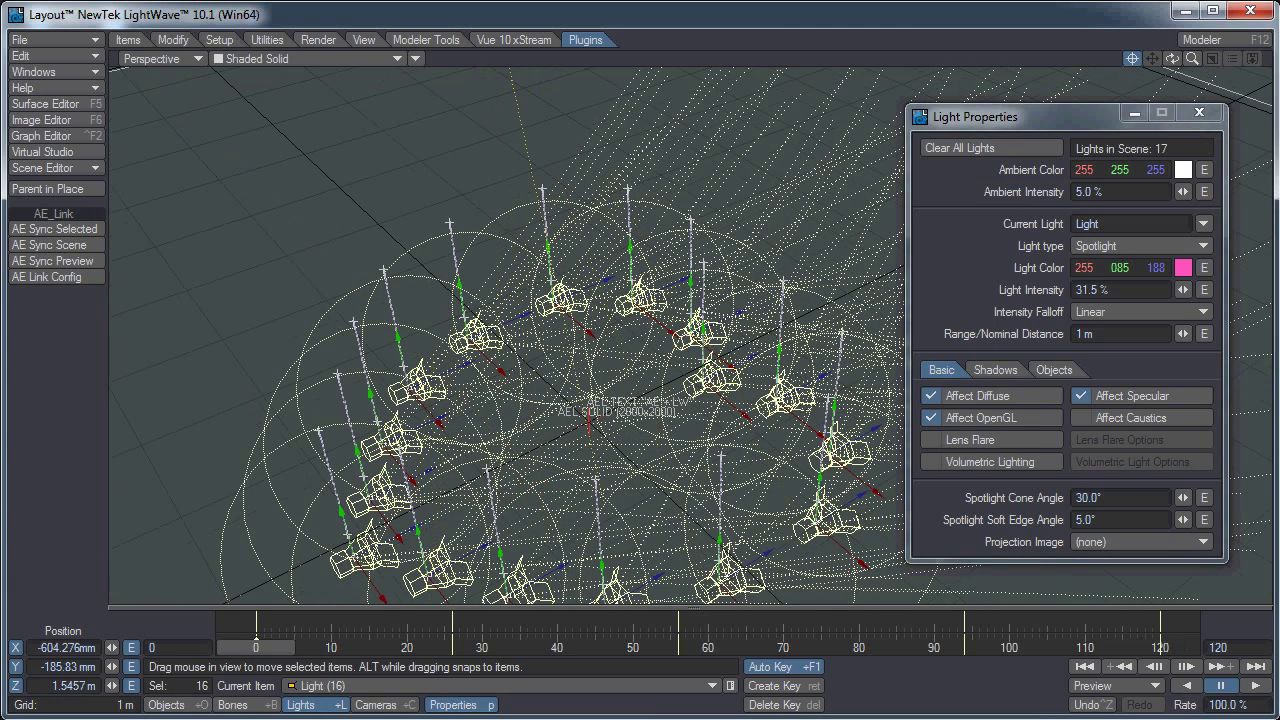
key("y")
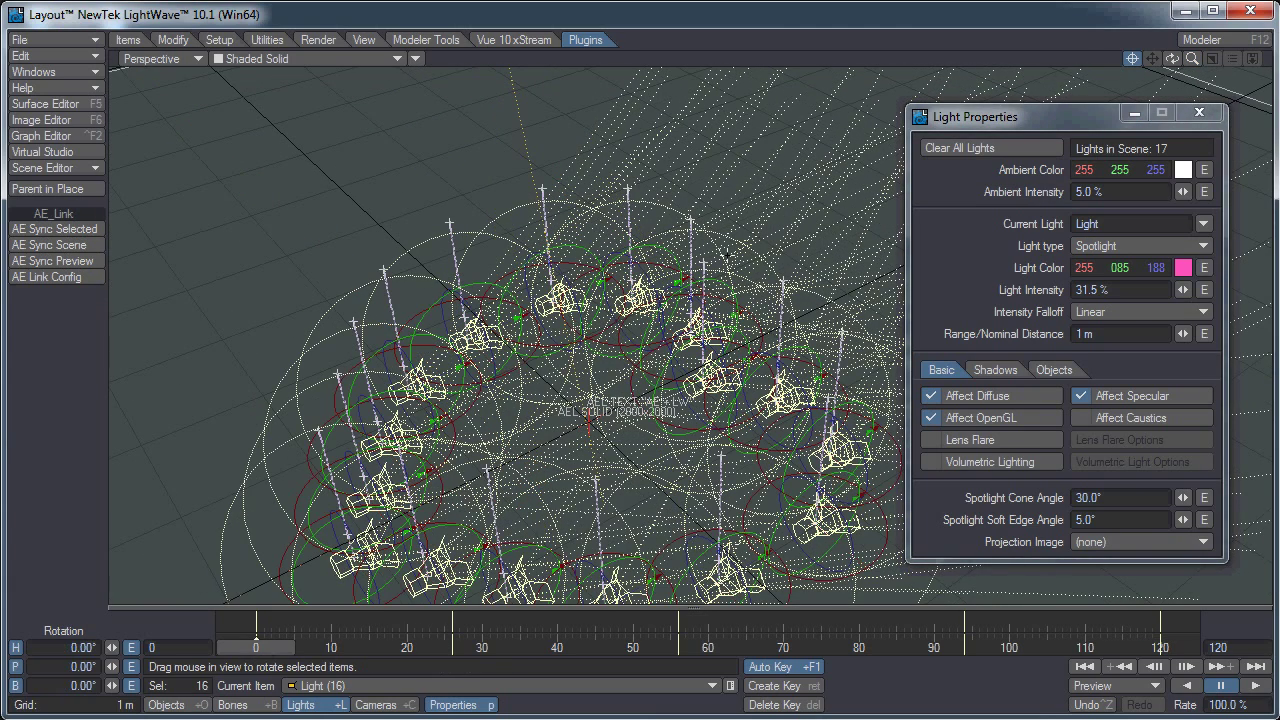
mouse_move(679, 245)
left_mouse_down()
mouse_move(679, 335)
mouse_move(679, 264)
left_mouse_up()
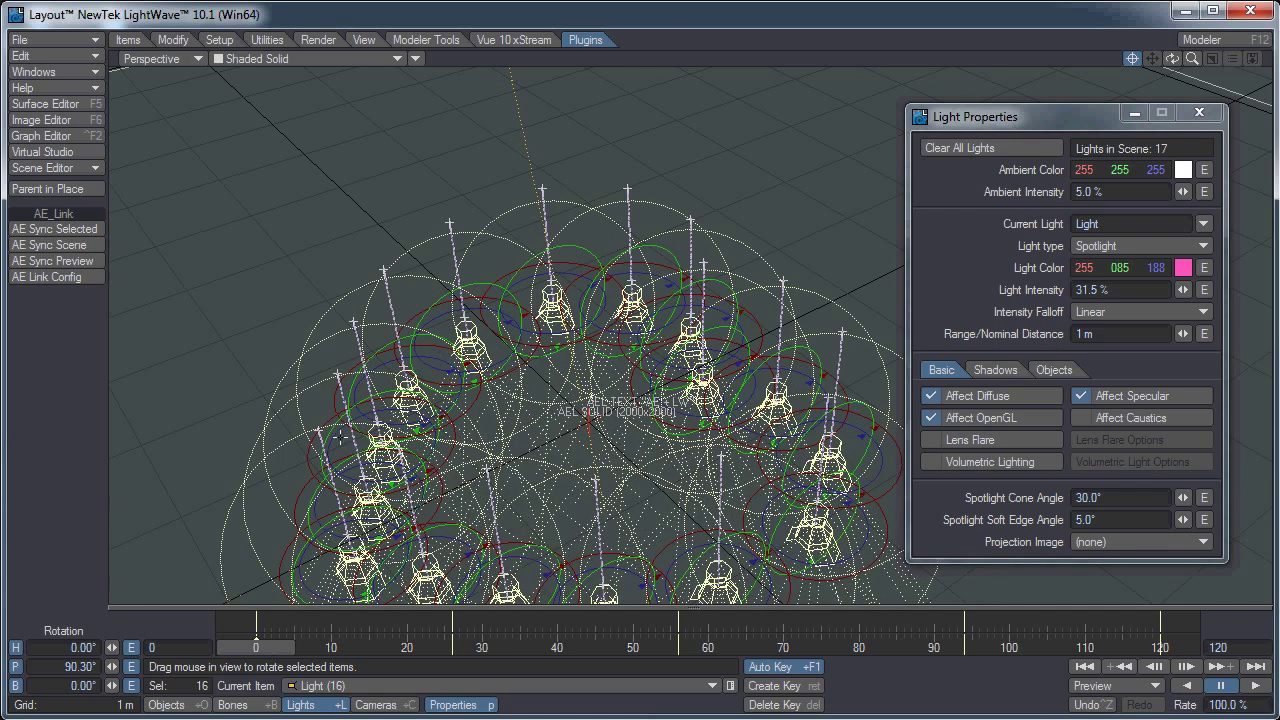
left_click_drag(256, 647, 1160, 647)
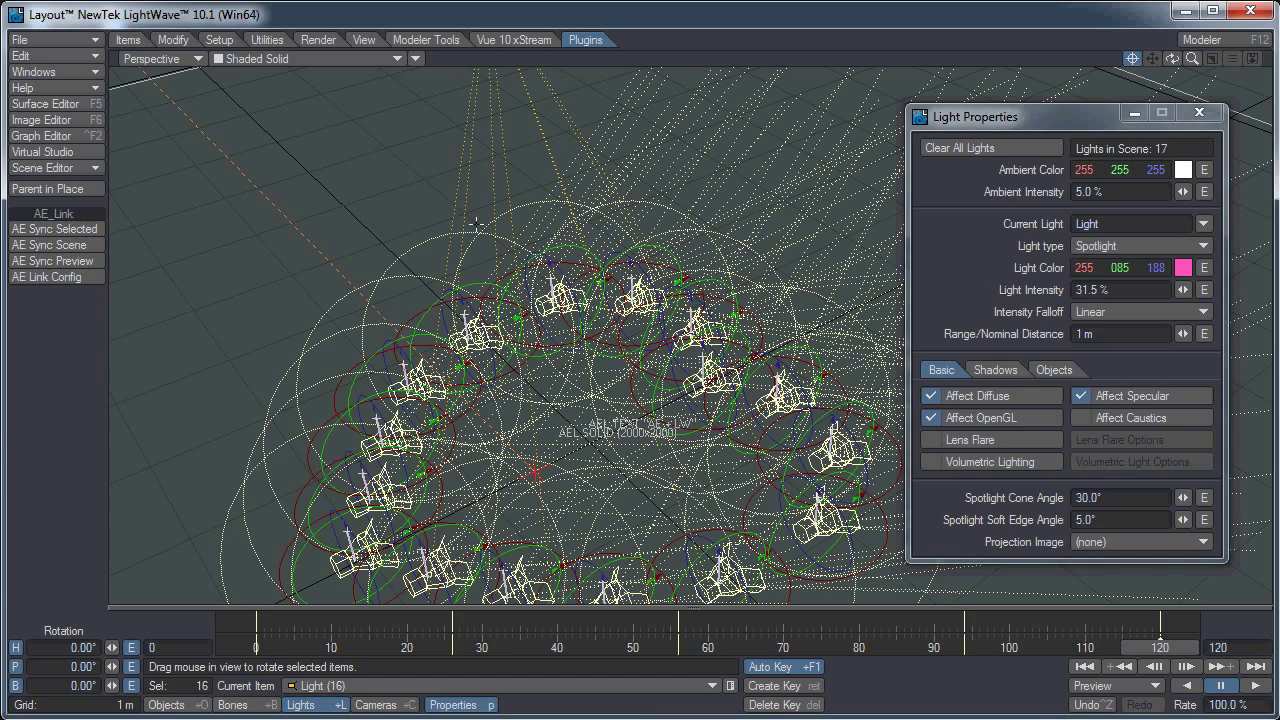
key("ctrl+F2")
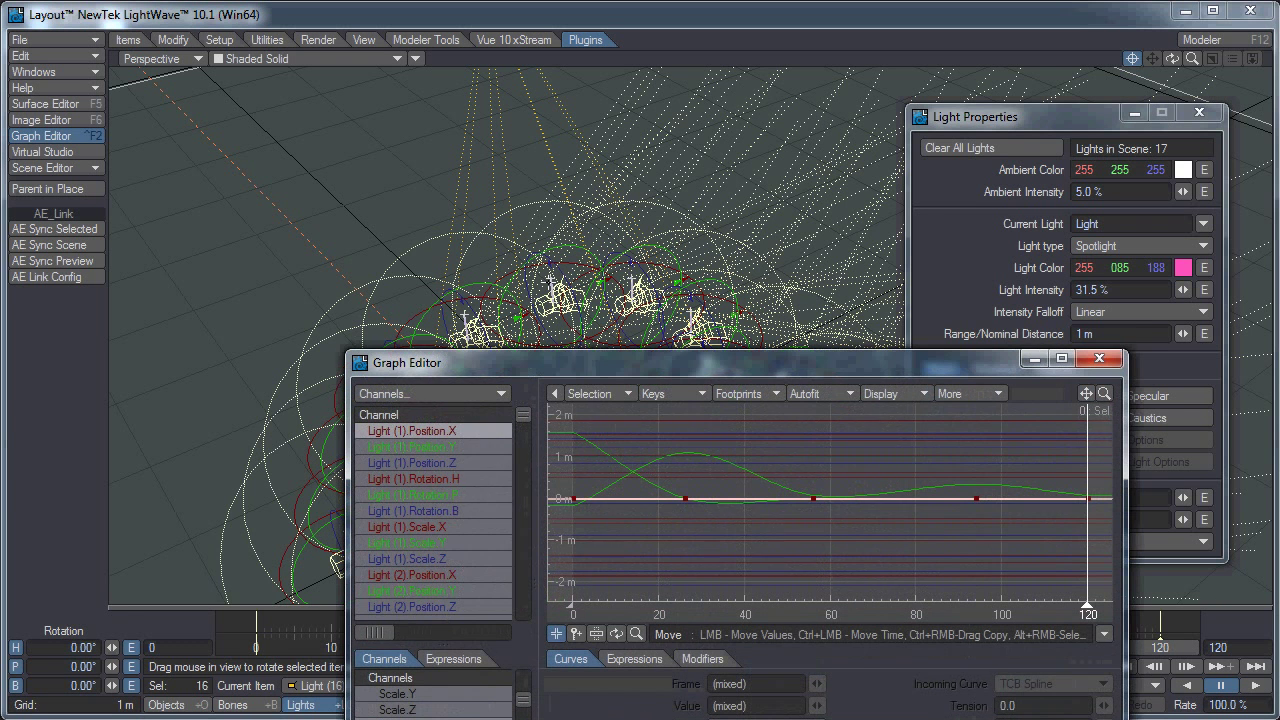
- In the Graph Editor, raise the Rotation.P keys near frames 56 and 120 to about 90°
left_click(452, 498)
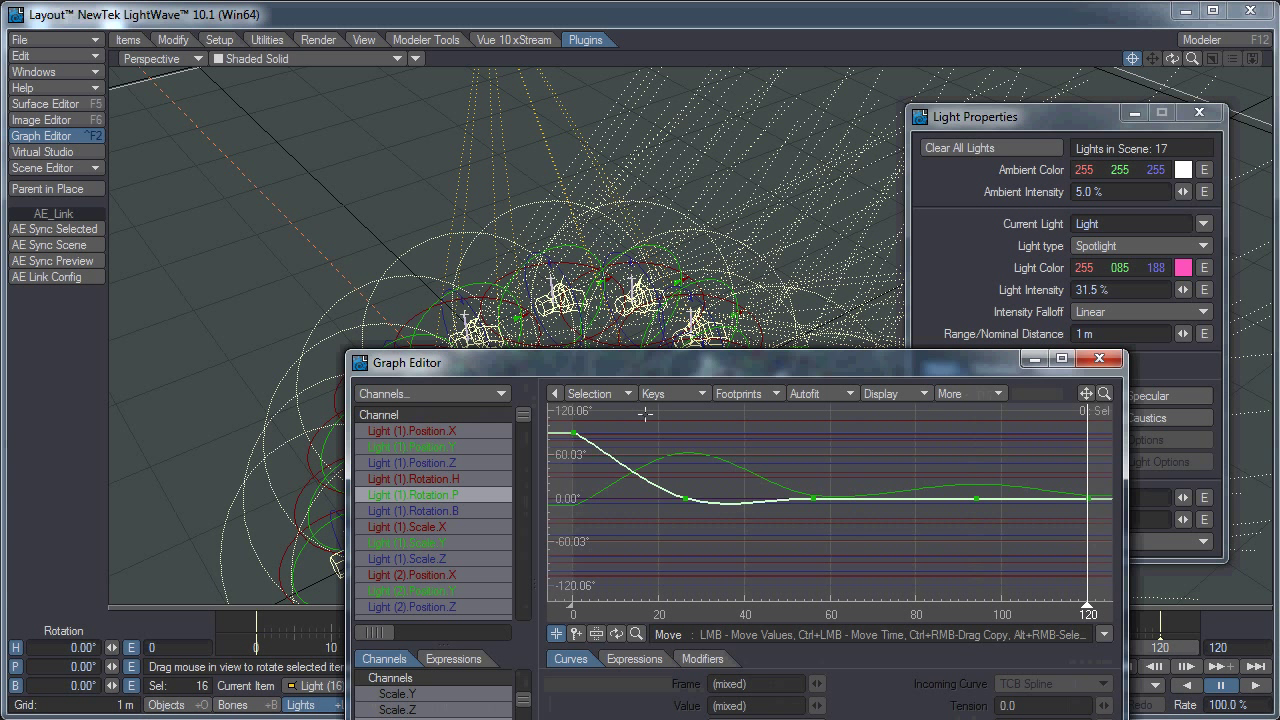
left_click_drag(645, 413, 1004, 492)
left_click_drag(823, 497, 813, 437)
left_click_drag(1091, 498, 1088, 452)
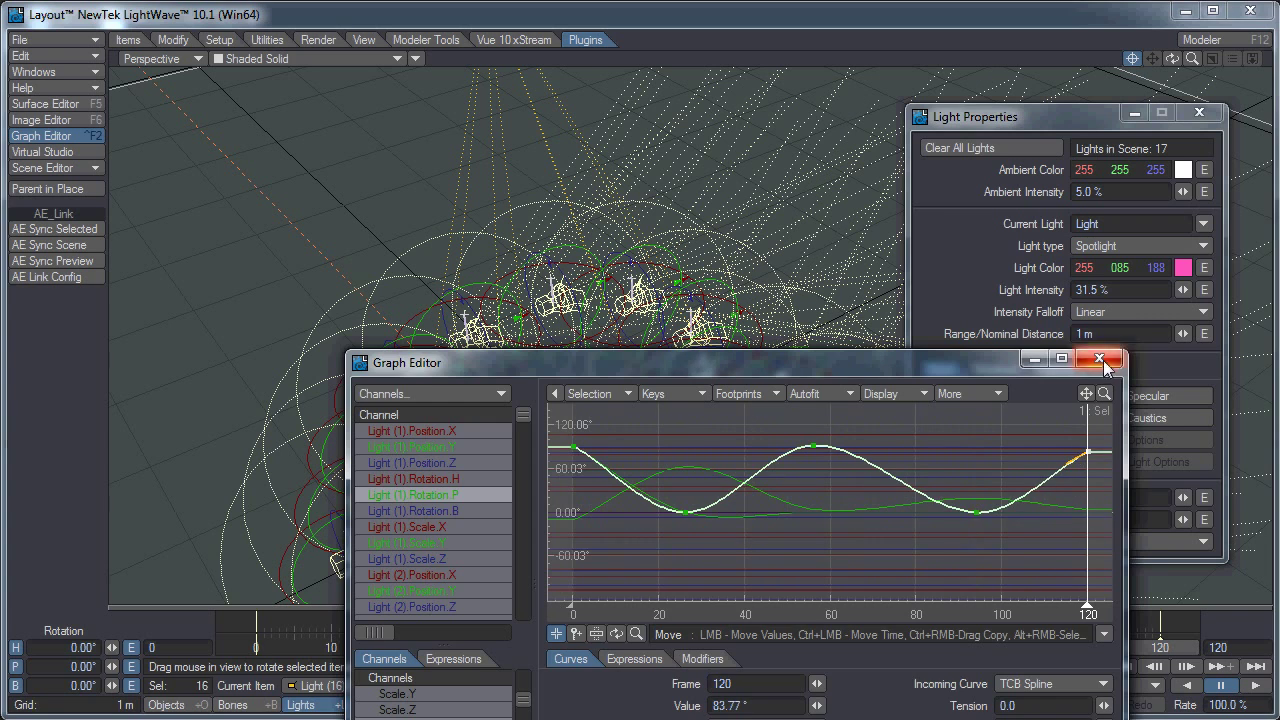
left_click(1099, 358)
left_click(1199, 113)
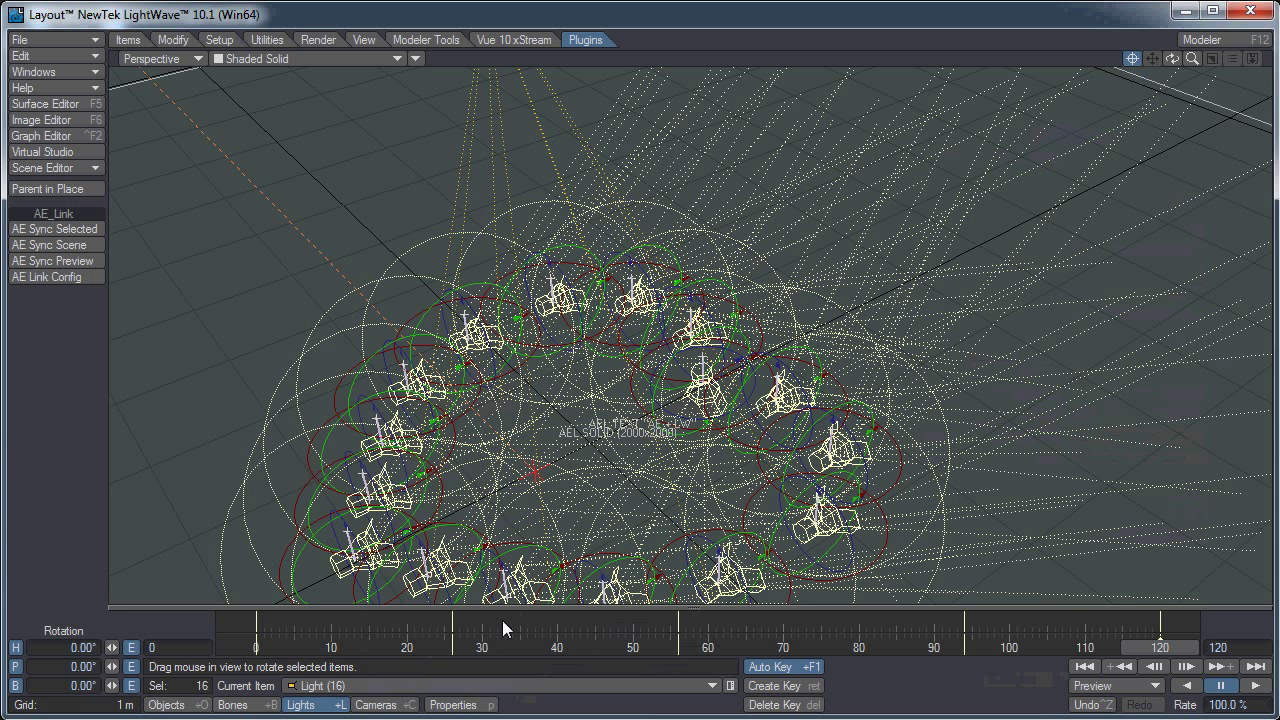
- Add a marker on the timeline and return to frame 0
right_click(674, 623)
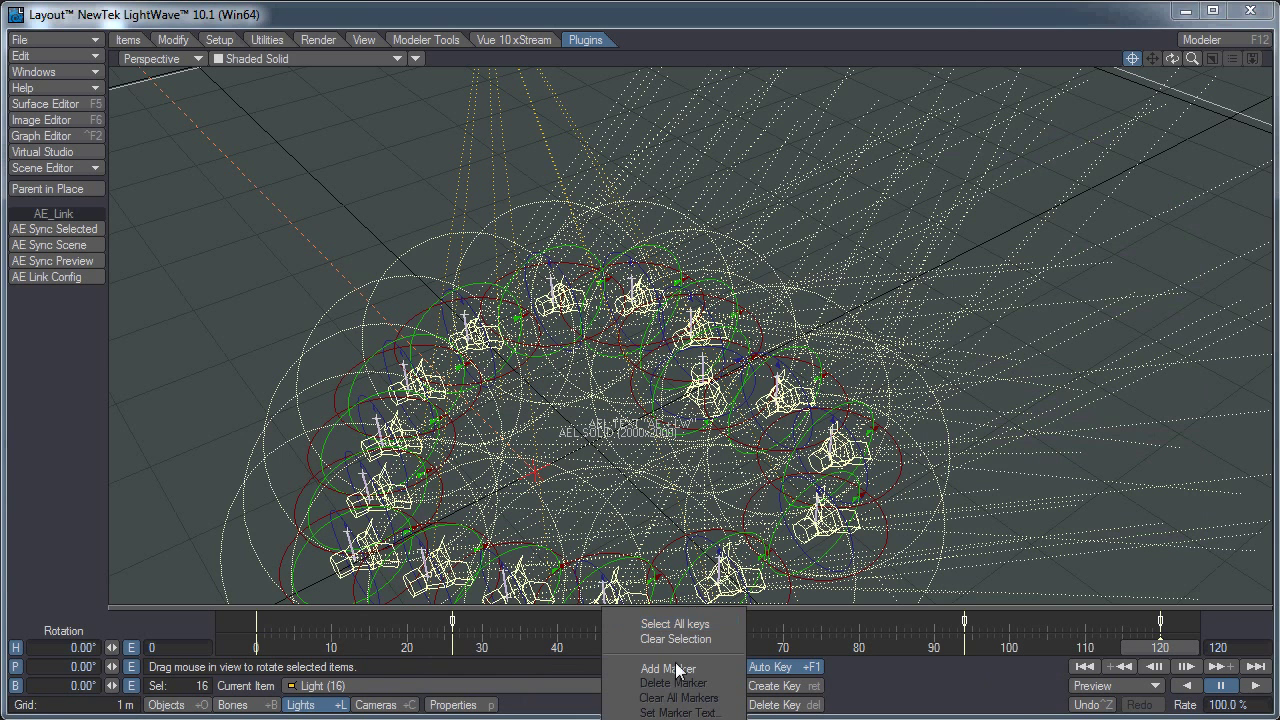
left_click(668, 668)
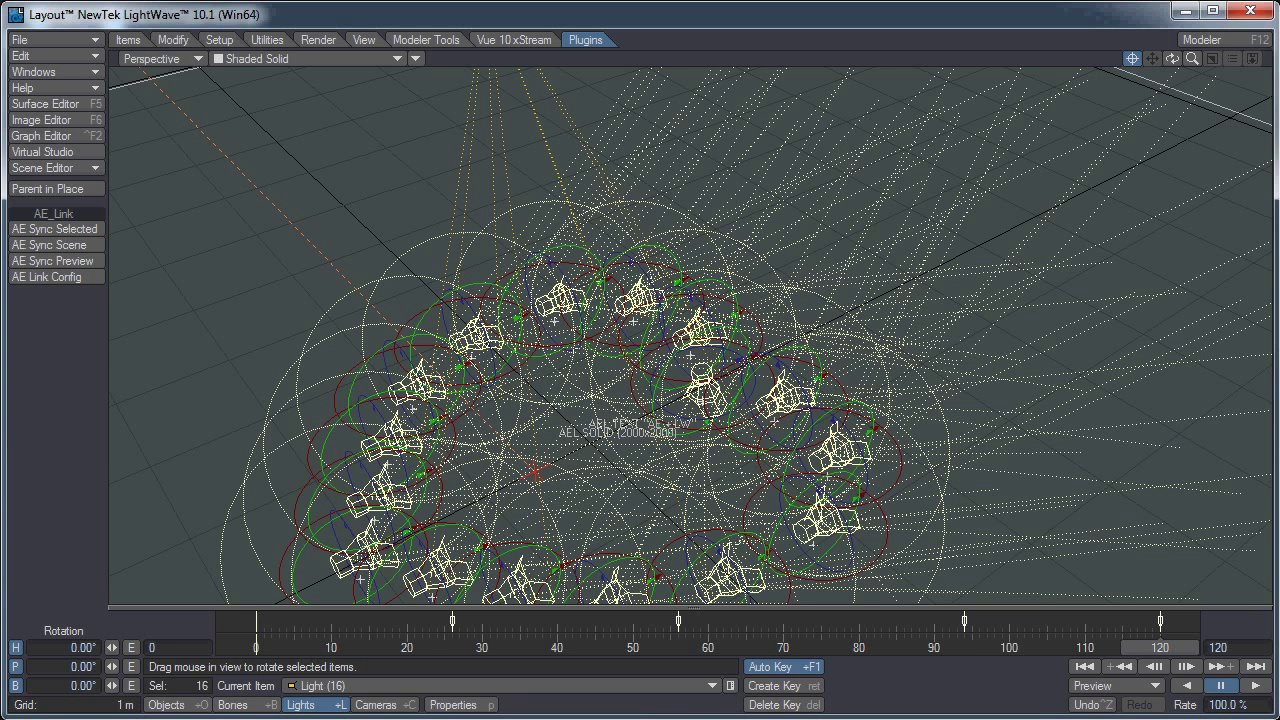
mouse_move(1170, 654)
left_mouse_down()
mouse_move(262, 654)
mouse_move(1160, 654)
left_mouse_up()
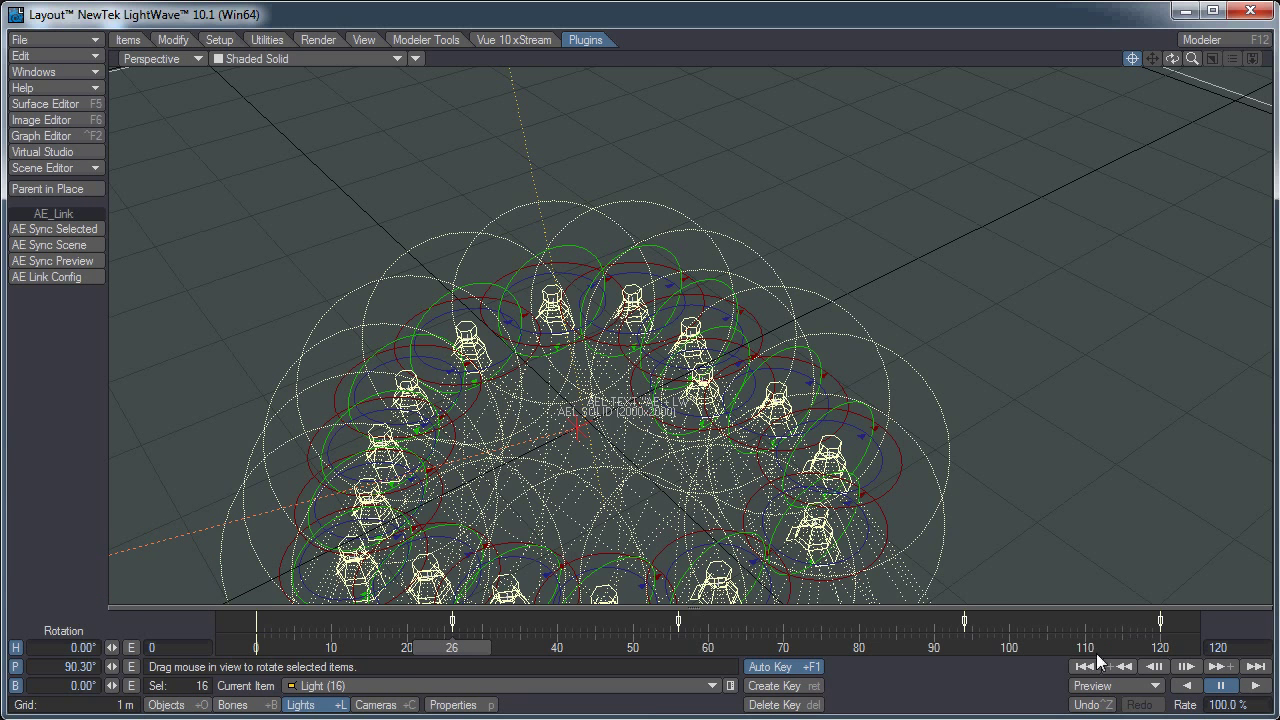
- Move the selected lights to a height of 1.3435 m and sync the scene to After Effects
key("t")
right_click_drag(504, 562, 538, 591)
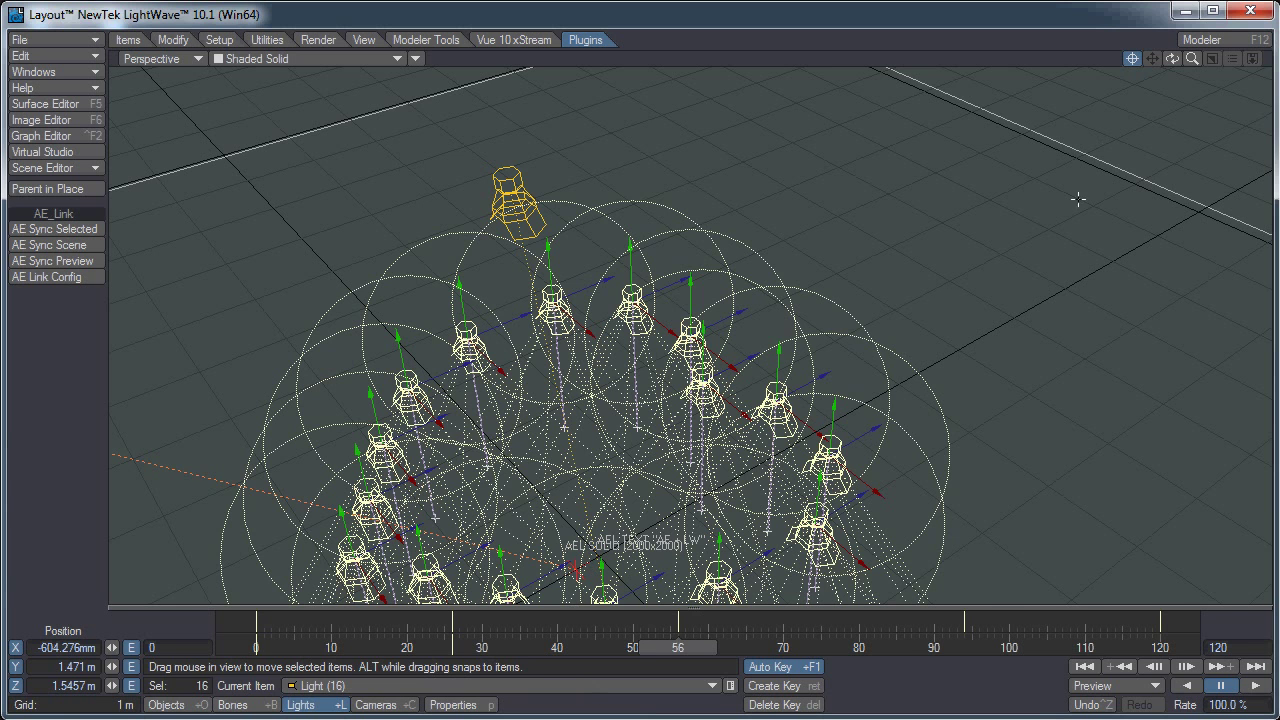
right_click_drag(840, 404, 998, 352)
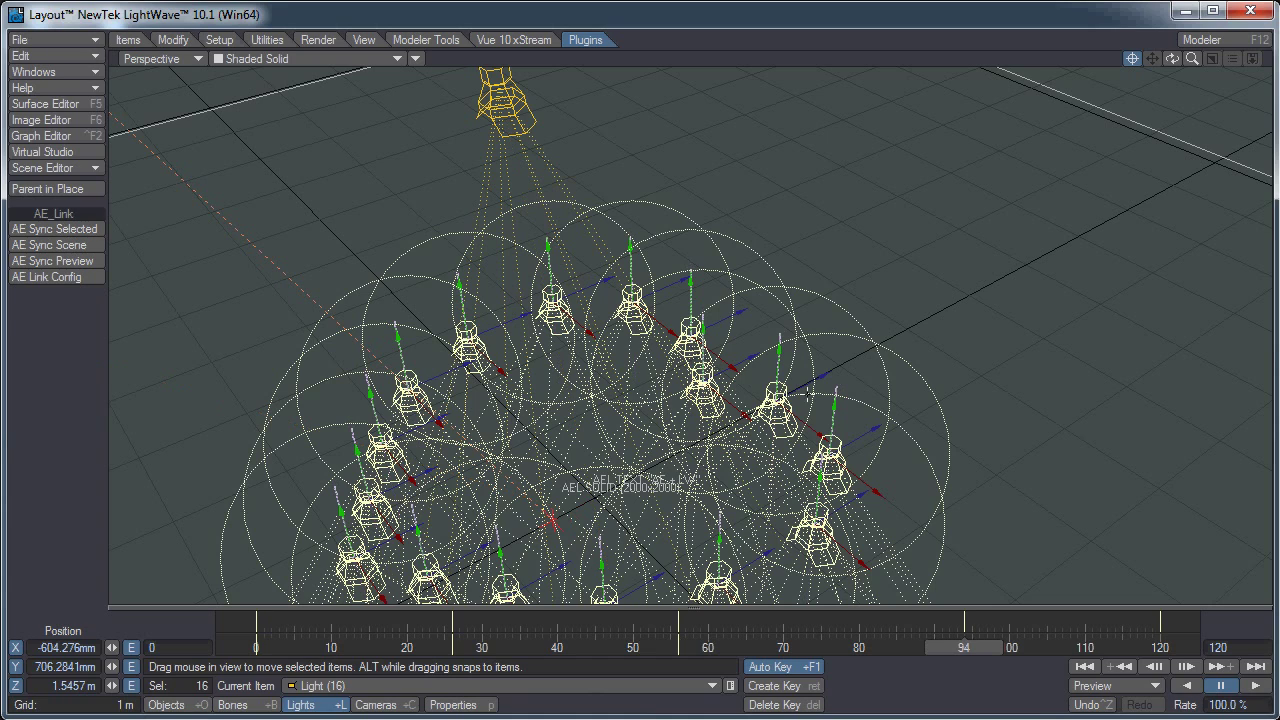
right_click_drag(818, 401, 902, 341)
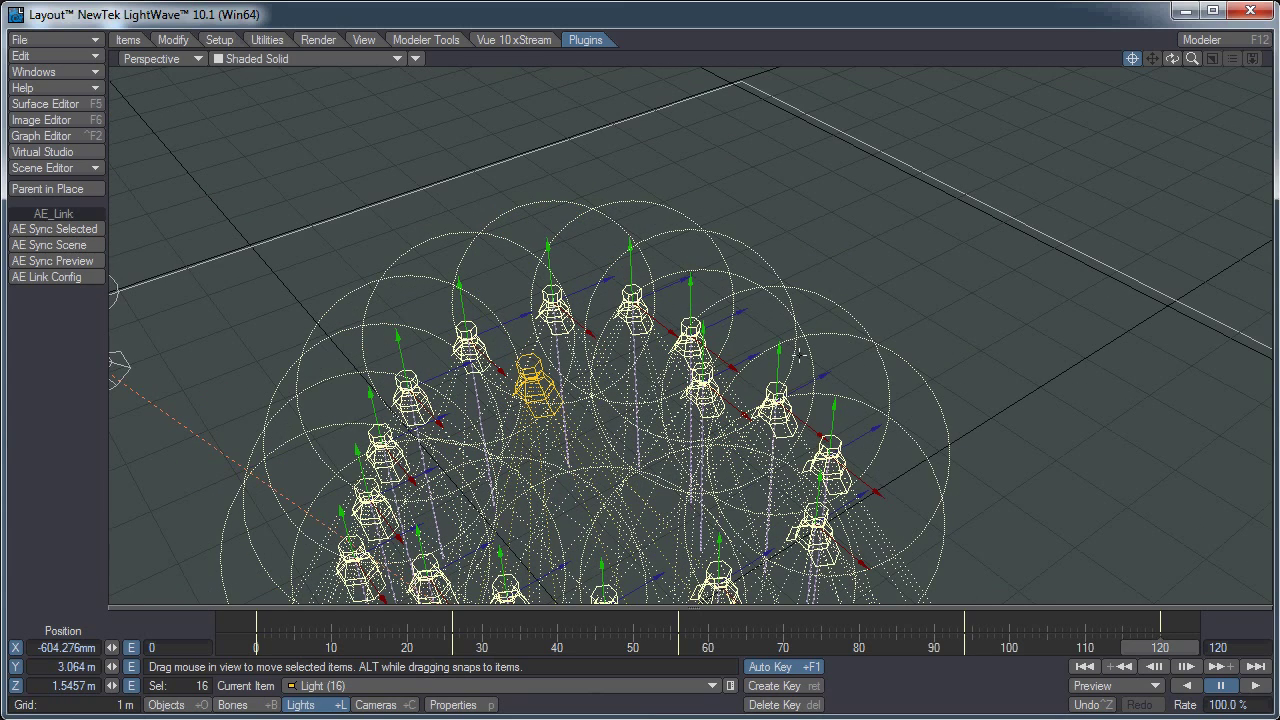
right_click_drag(800, 355, 198, 331)
left_click(55, 245)
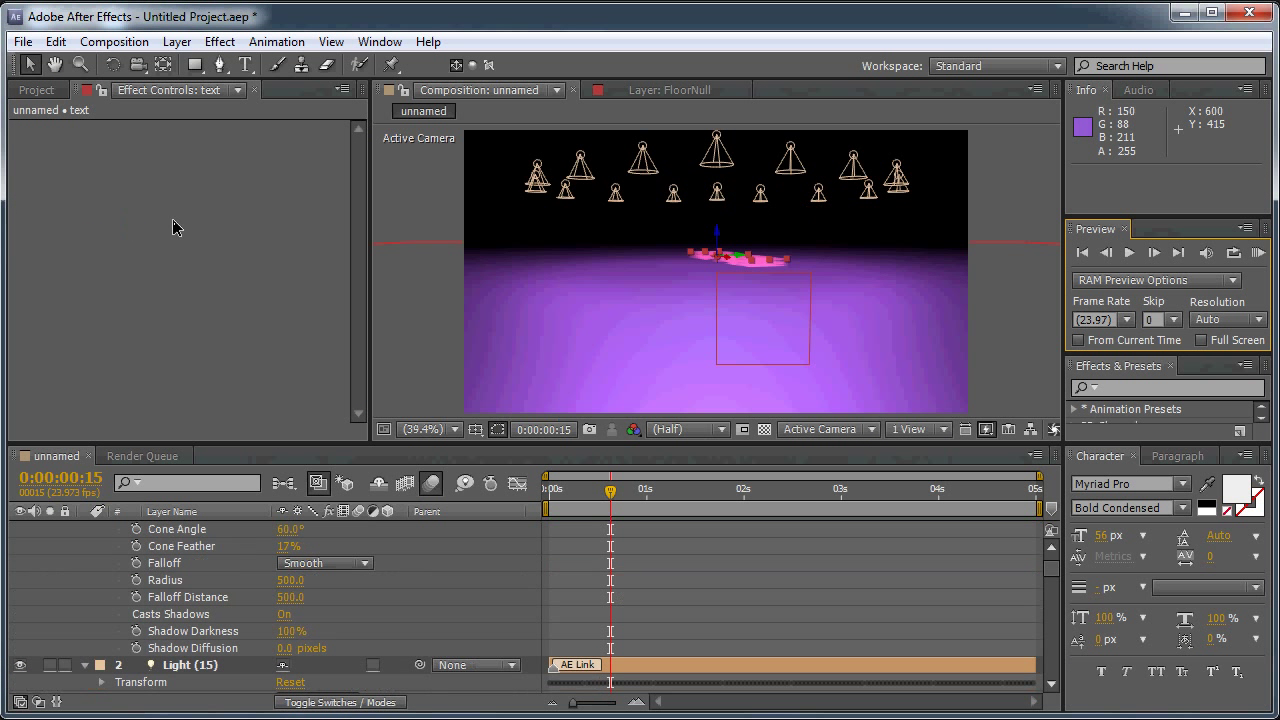
- RAM-preview the purple-lit AE + LW comp in realtime, then stop playback
left_click(1262, 257)
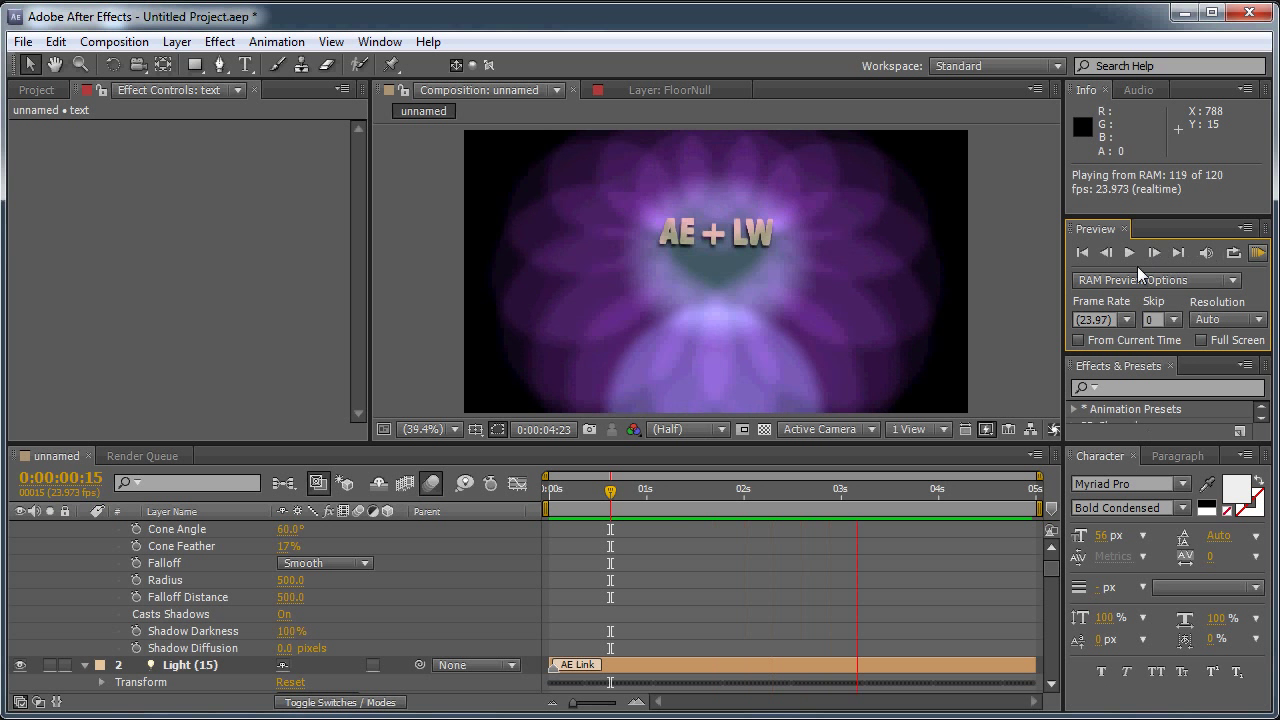
left_click(1130, 254)
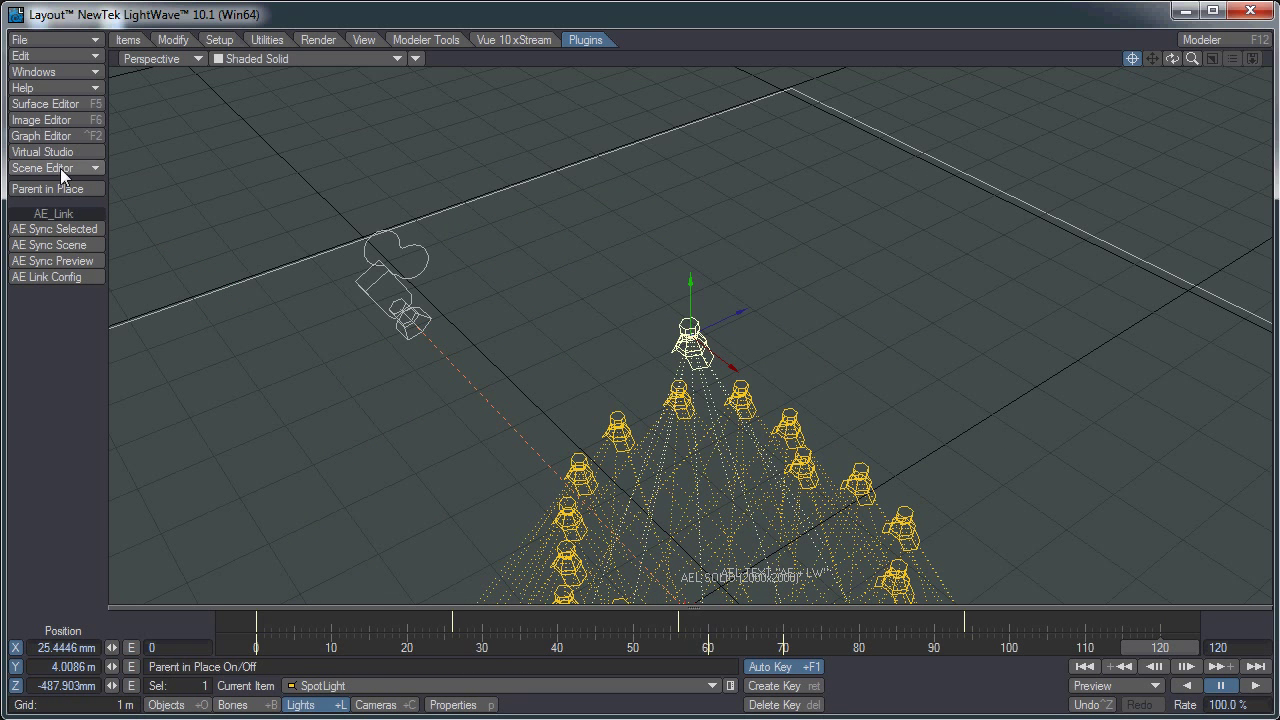
- In the Scene Editor, change Light (1)–(16) Soft Edge Angle from 5° to 18°
left_click(61, 167)
left_click(61, 167)
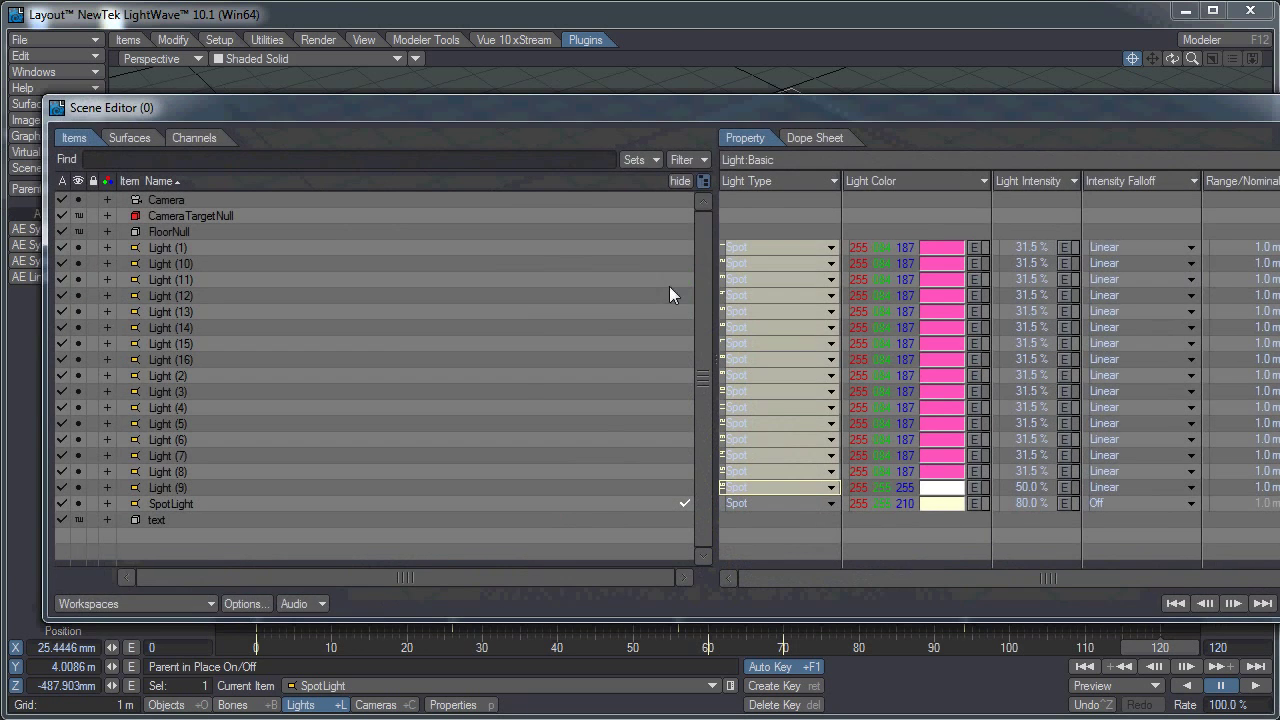
left_click(207, 481)
left_click(234, 247, "shift")
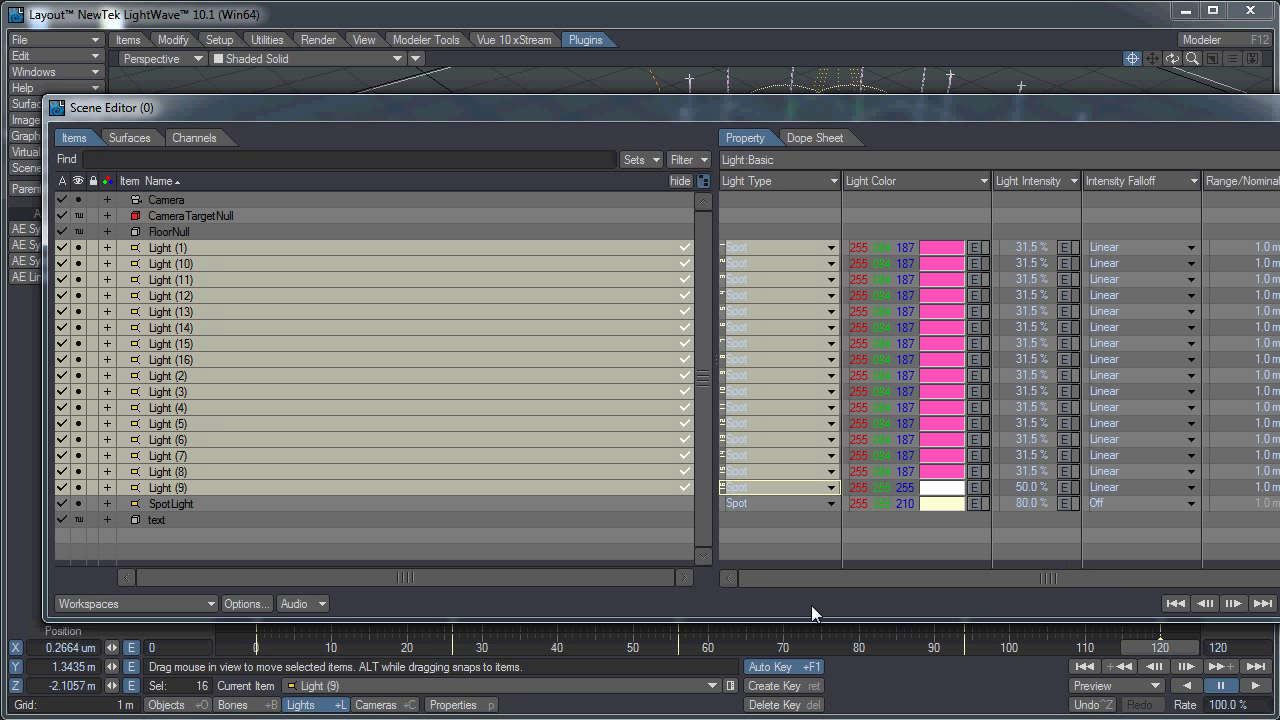
left_click(772, 158)
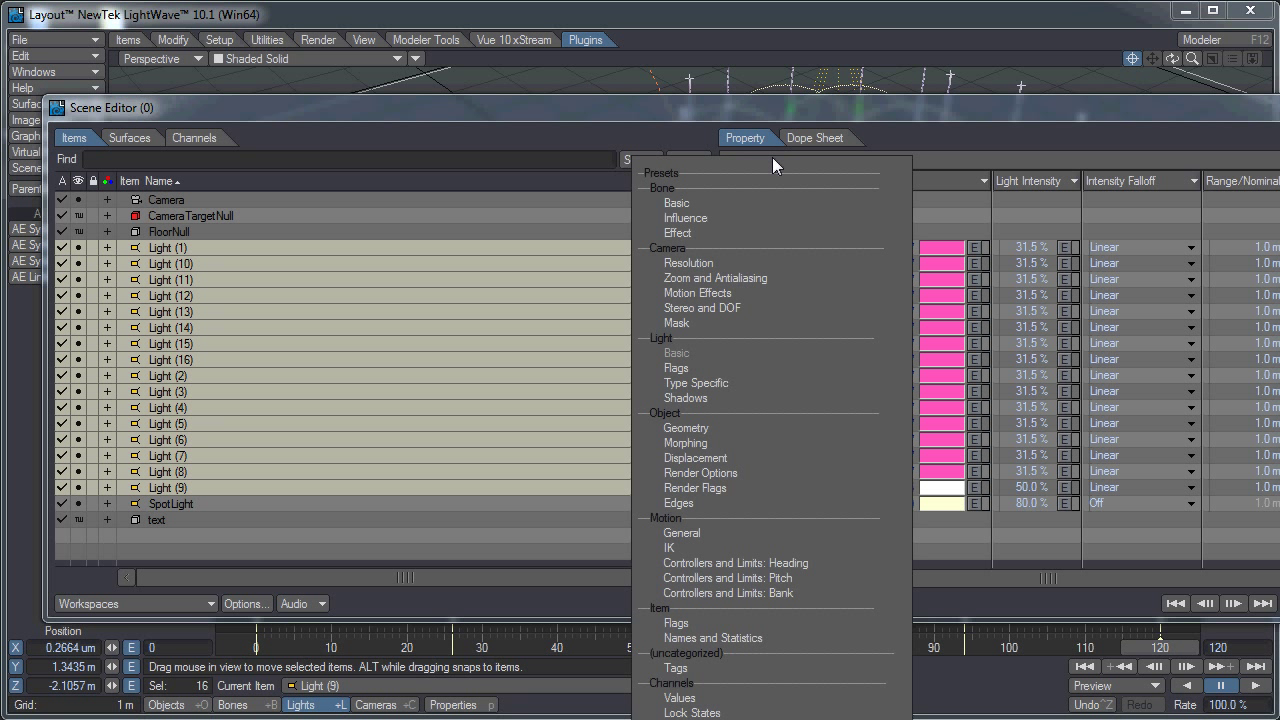
left_click(733, 384)
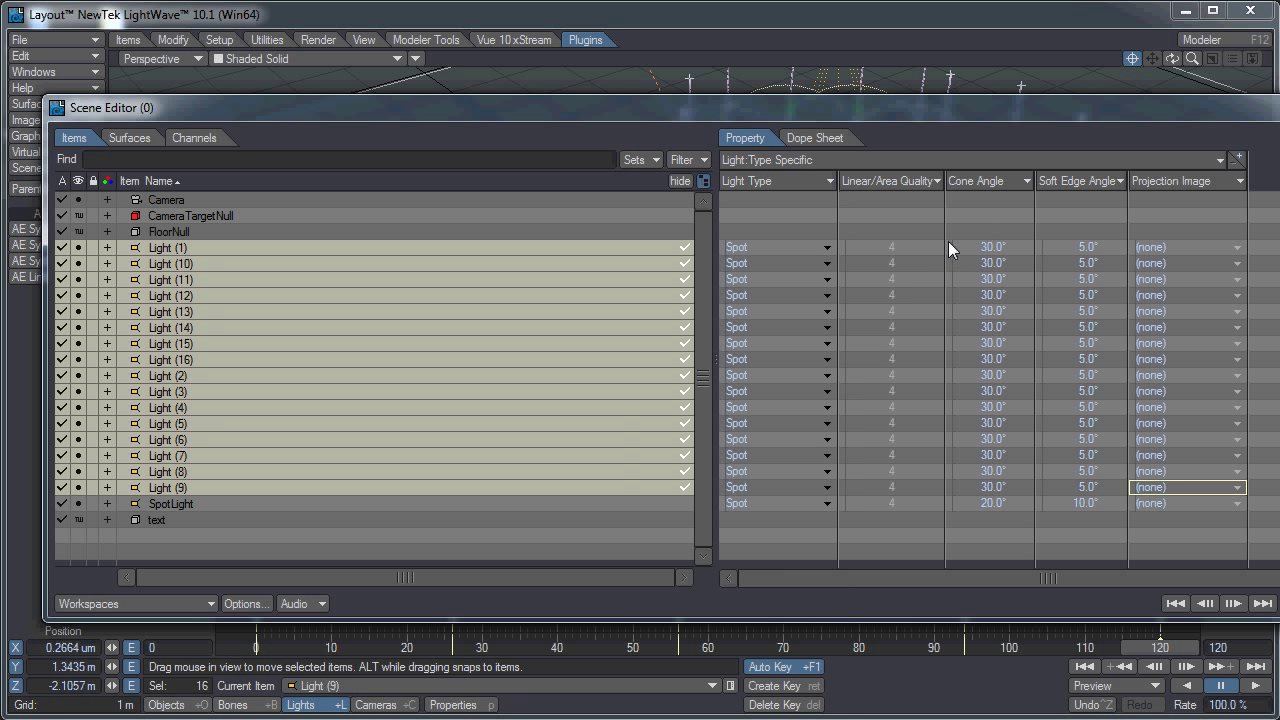
mouse_move(1038, 243)
left_mouse_down()
mouse_move(1042, 487)
mouse_move(1061, 244)
left_mouse_up()
left_click(1095, 422)
left_click_drag(1112, 422, 1101, 424)
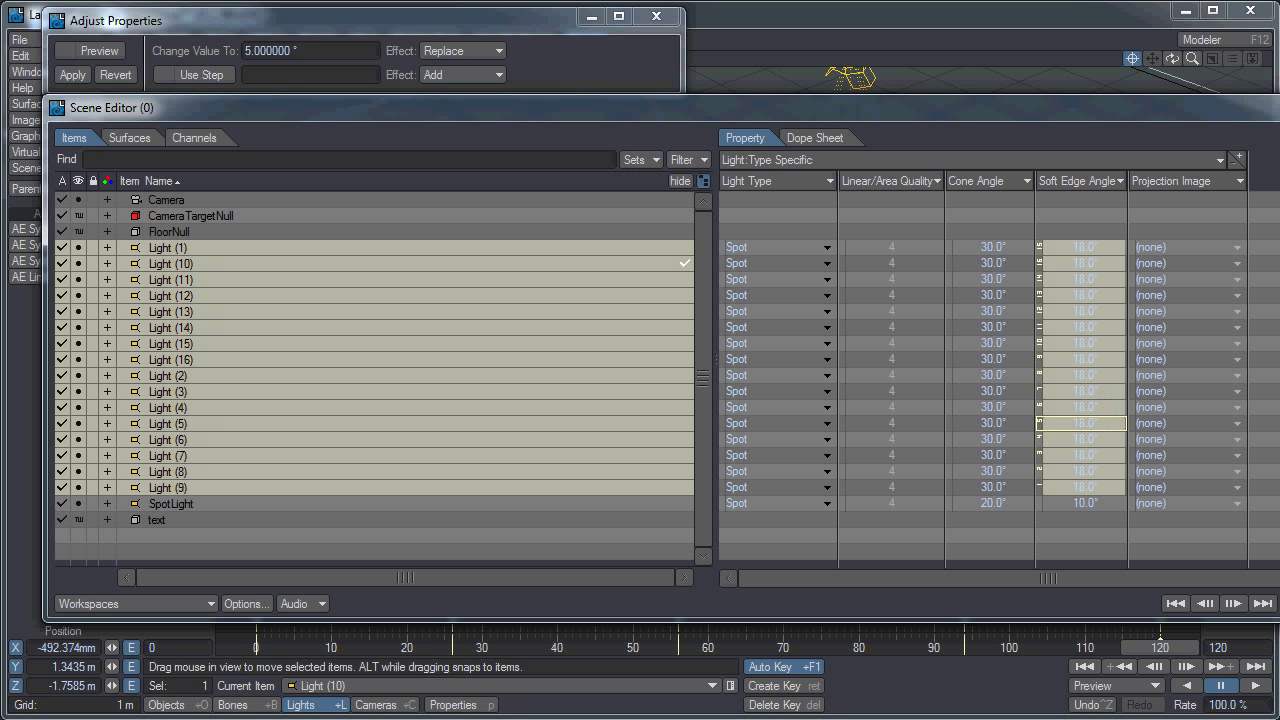
left_click(698, 8)
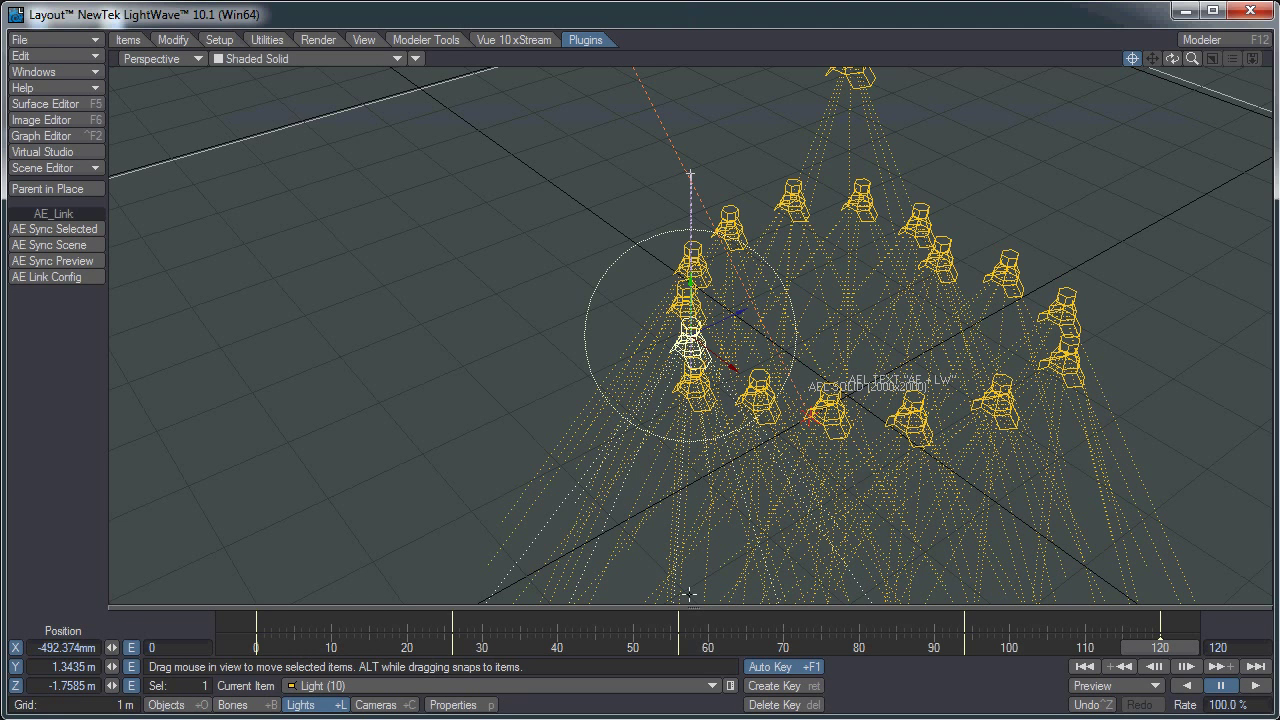
- Select the camera around frame 82 and switch the viewport to Camera View
left_click_drag(1186, 644, 858, 647)
left_click(544, 84)
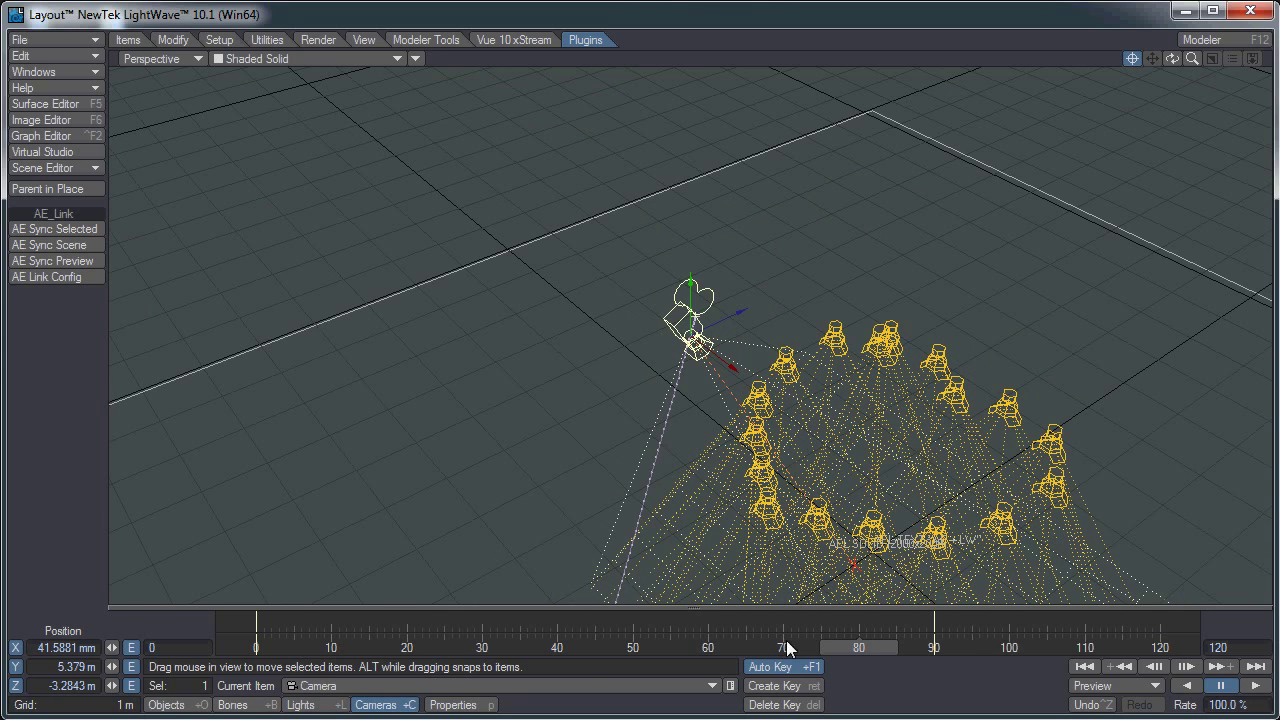
left_click(146, 58)
left_click(148, 90)
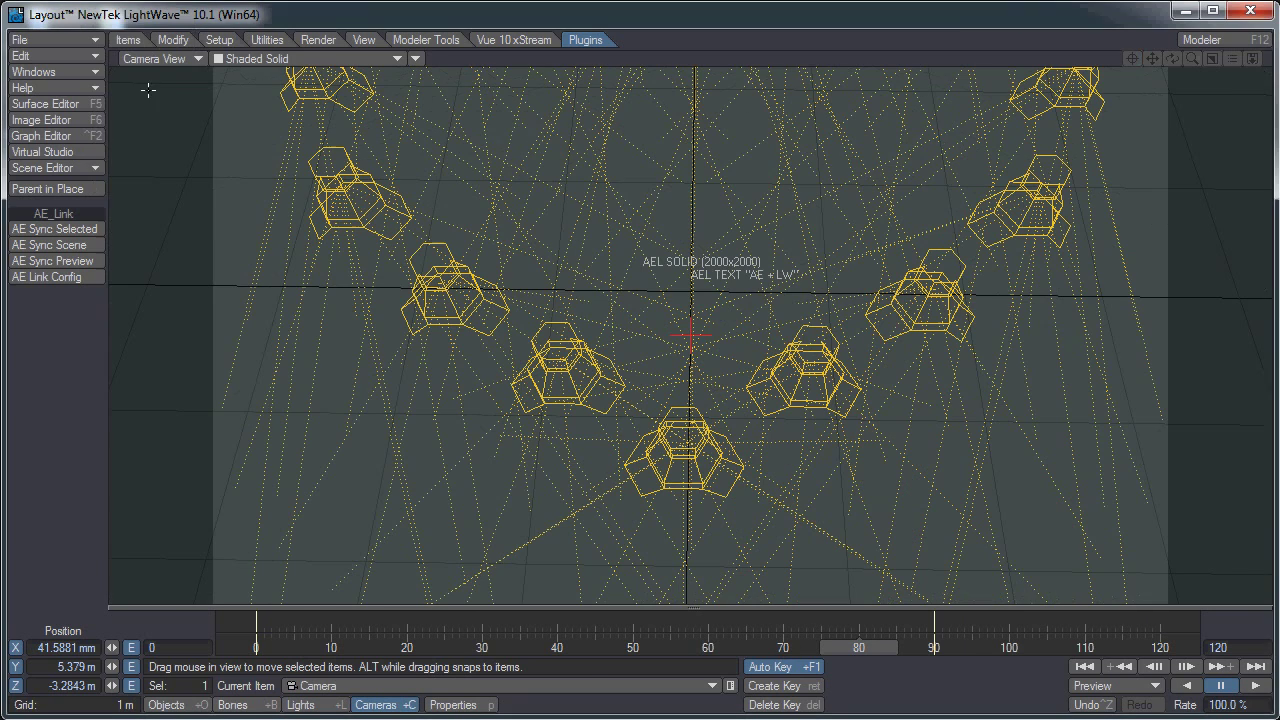
left_click_drag(875, 650, 883, 650)
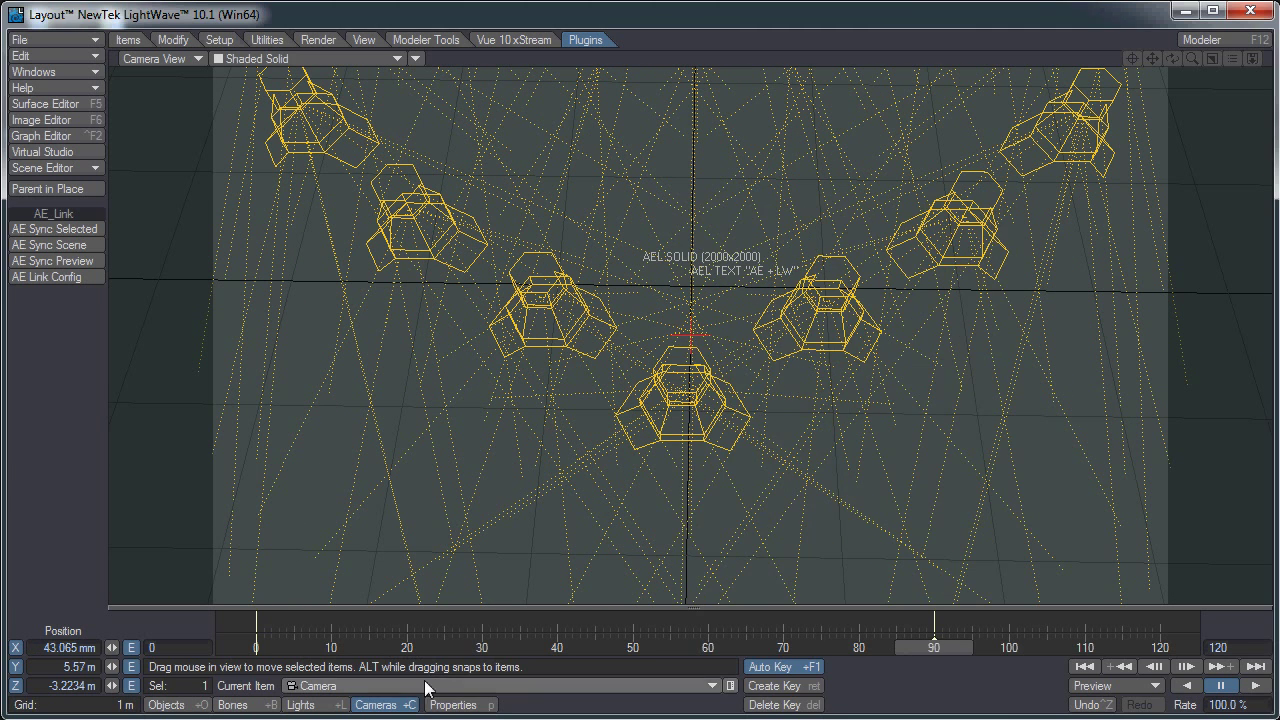
- Change the camera's Lens Focal Length from 24 mm to 18 mm
left_click(468, 705)
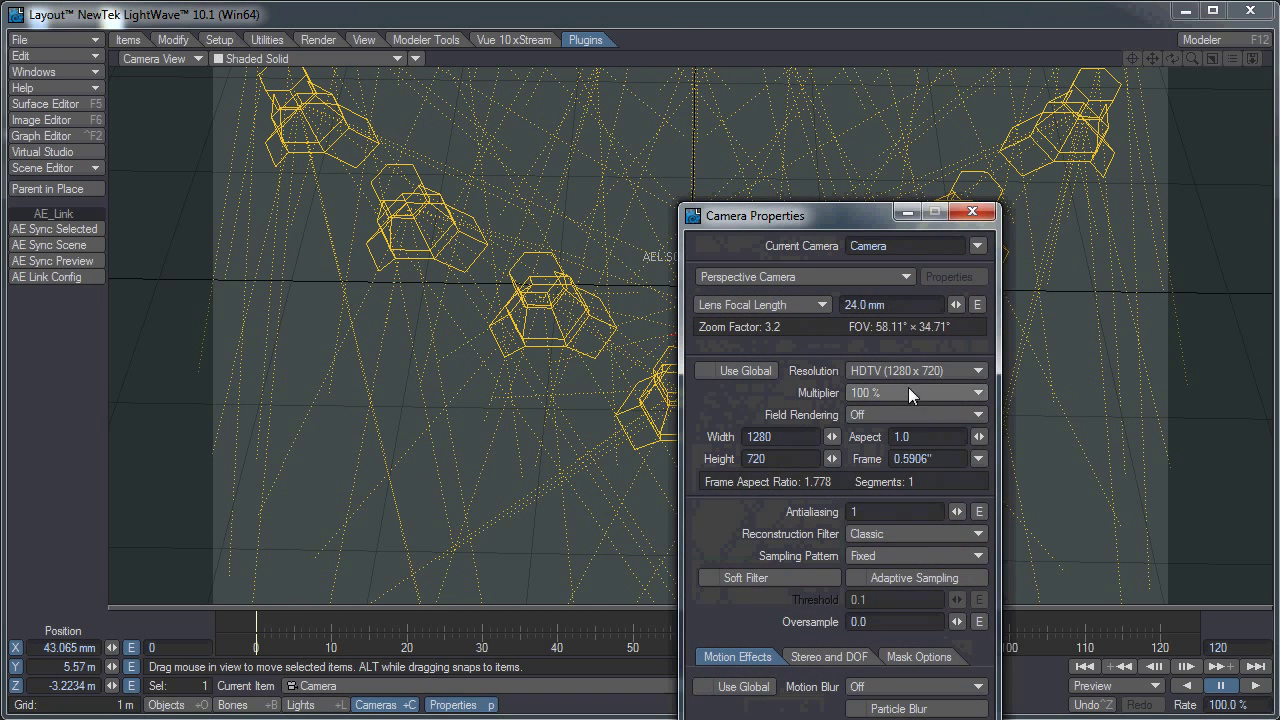
double_click(858, 304)
type("18")
key("Return")
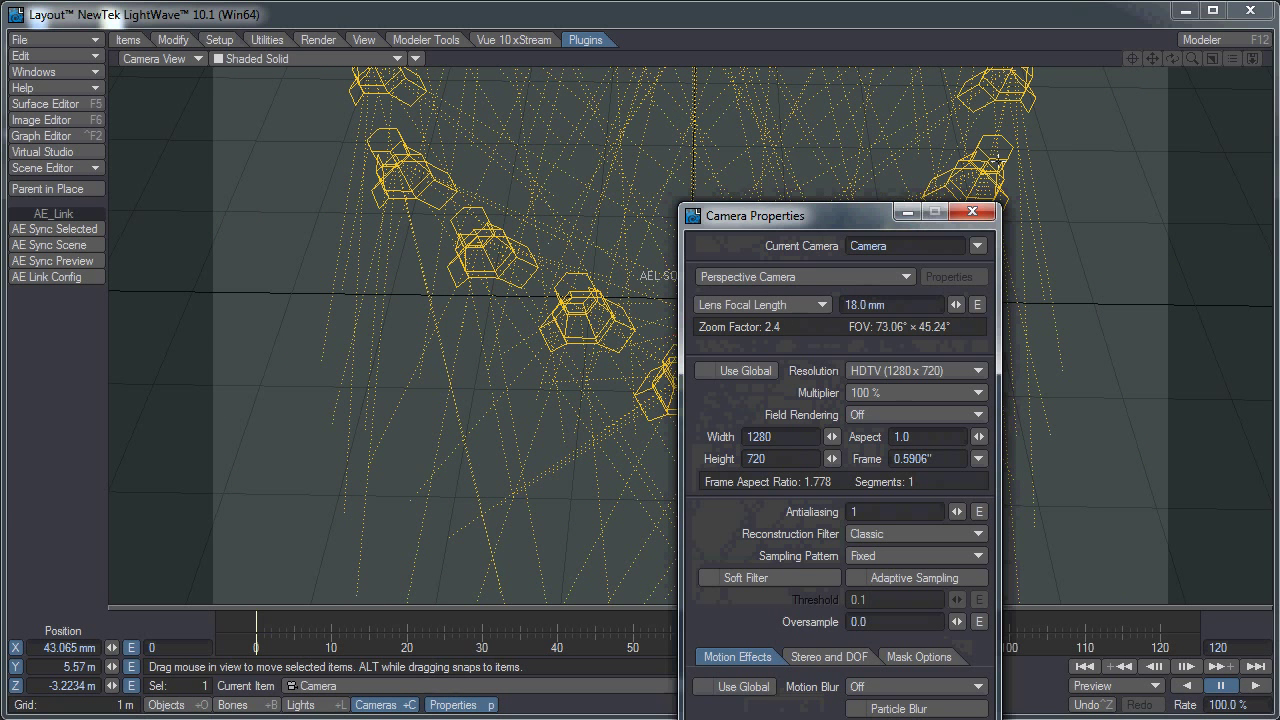
left_click(972, 211)
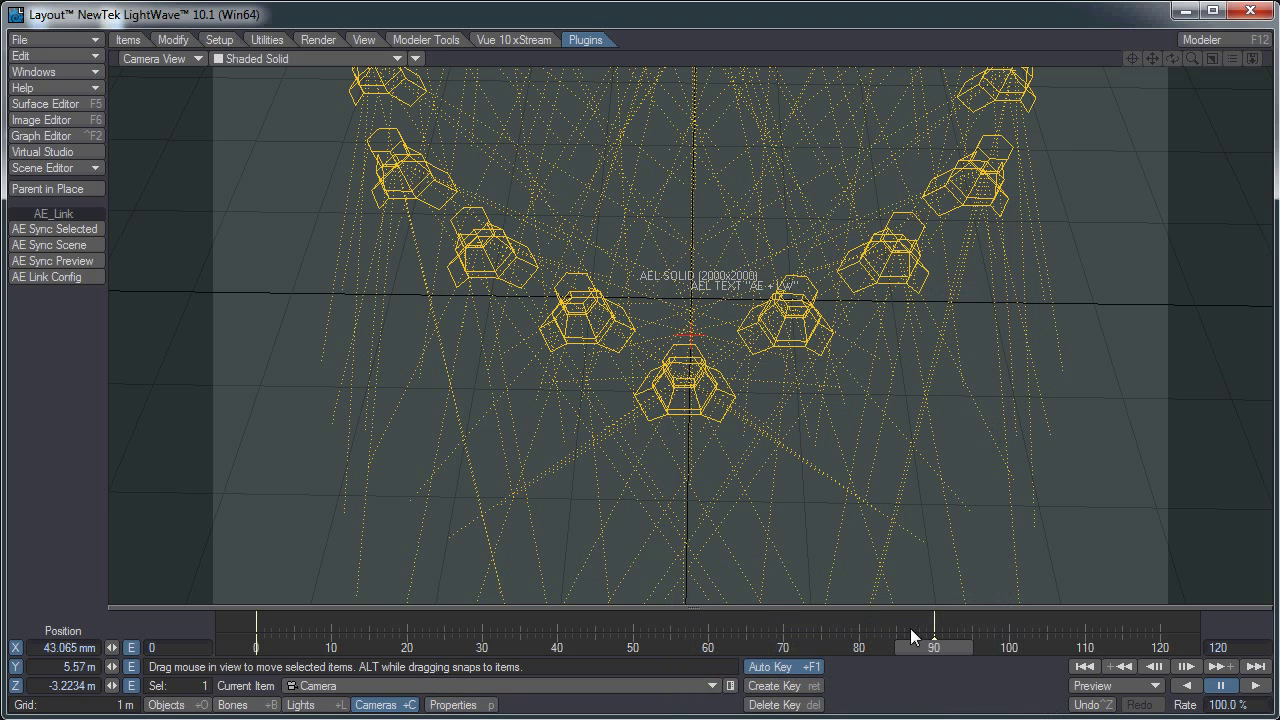
- Select CameraTargetNull at frame 90 and AE Sync the scene into After Effects
left_click(190, 707)
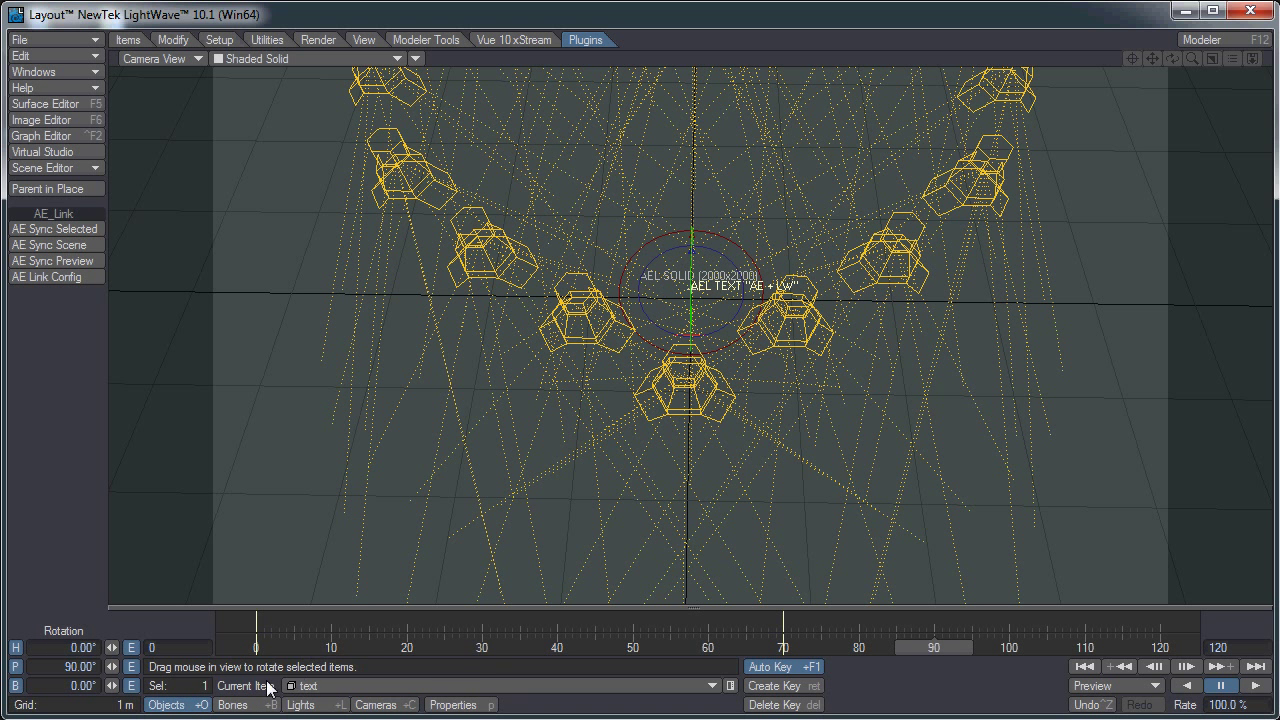
left_click(285, 686)
left_click(328, 699)
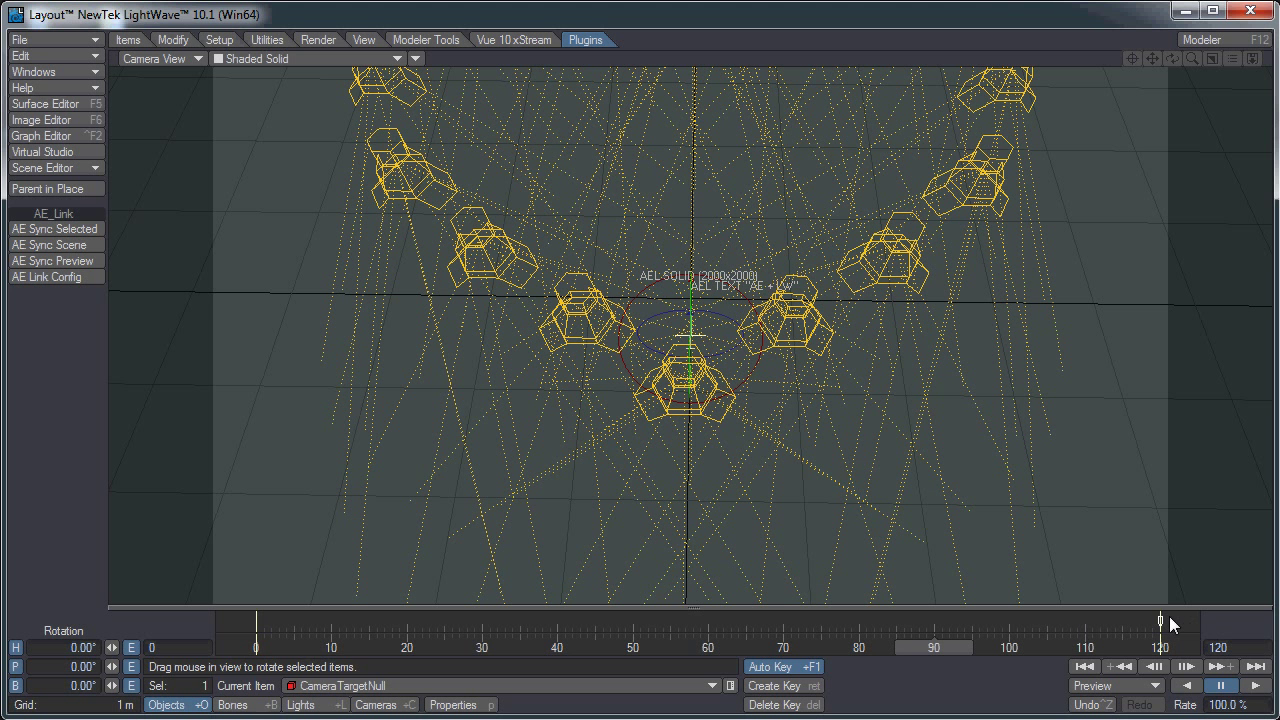
left_click_drag(1161, 620, 933, 620)
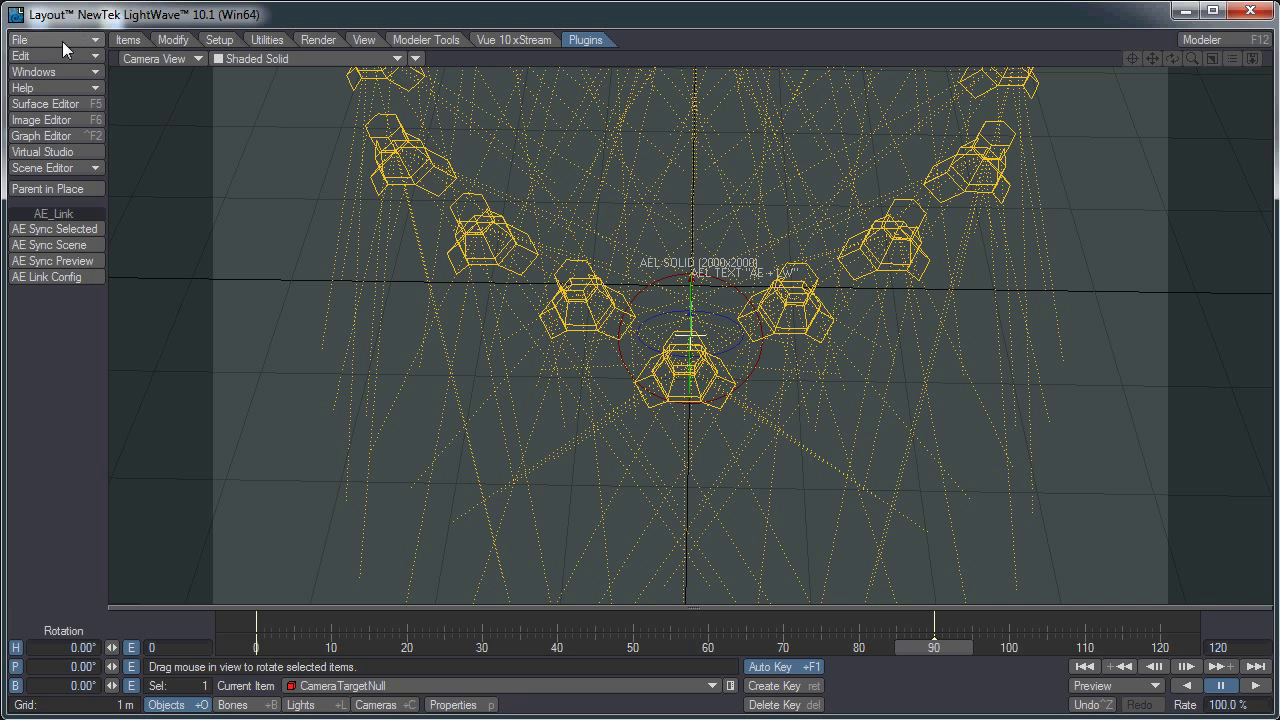
left_click(50, 244)
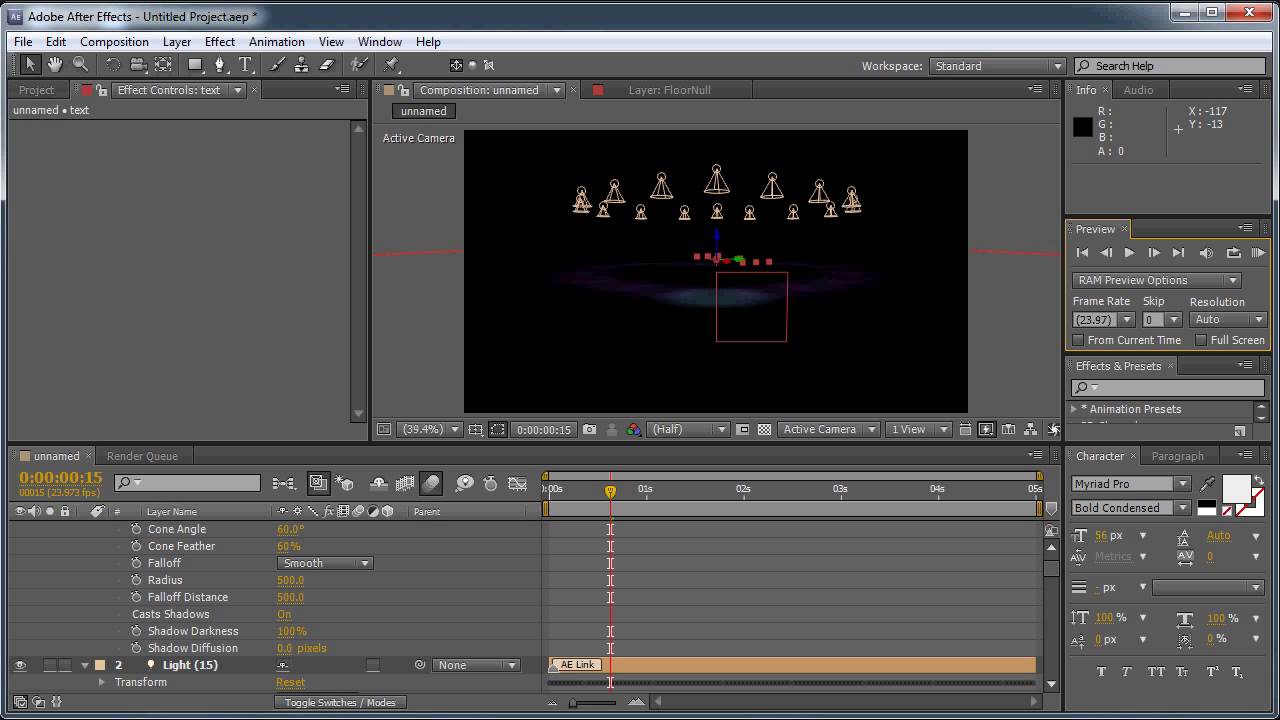
key("alt+Tab")
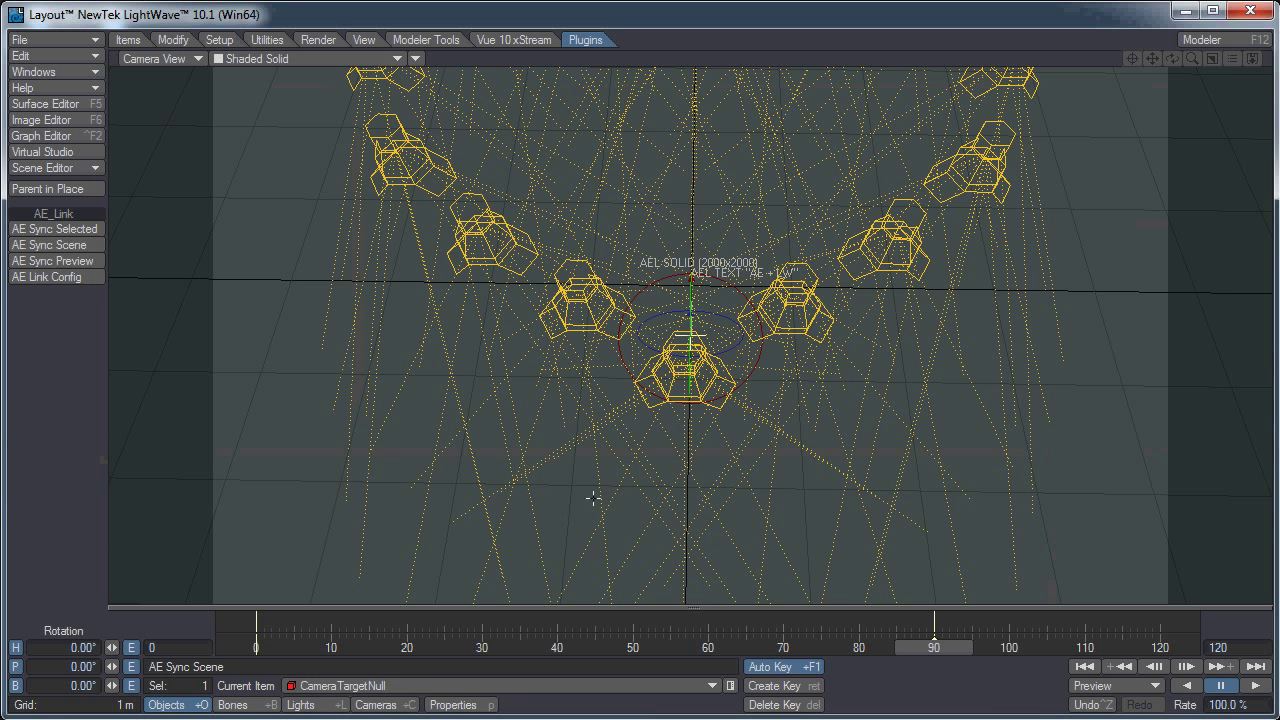
- Make Light (9) magenta (255, 0, 255) and sync the scene to After Effects
left_click(646, 405)
left_click(483, 706)
left_click(1183, 268)
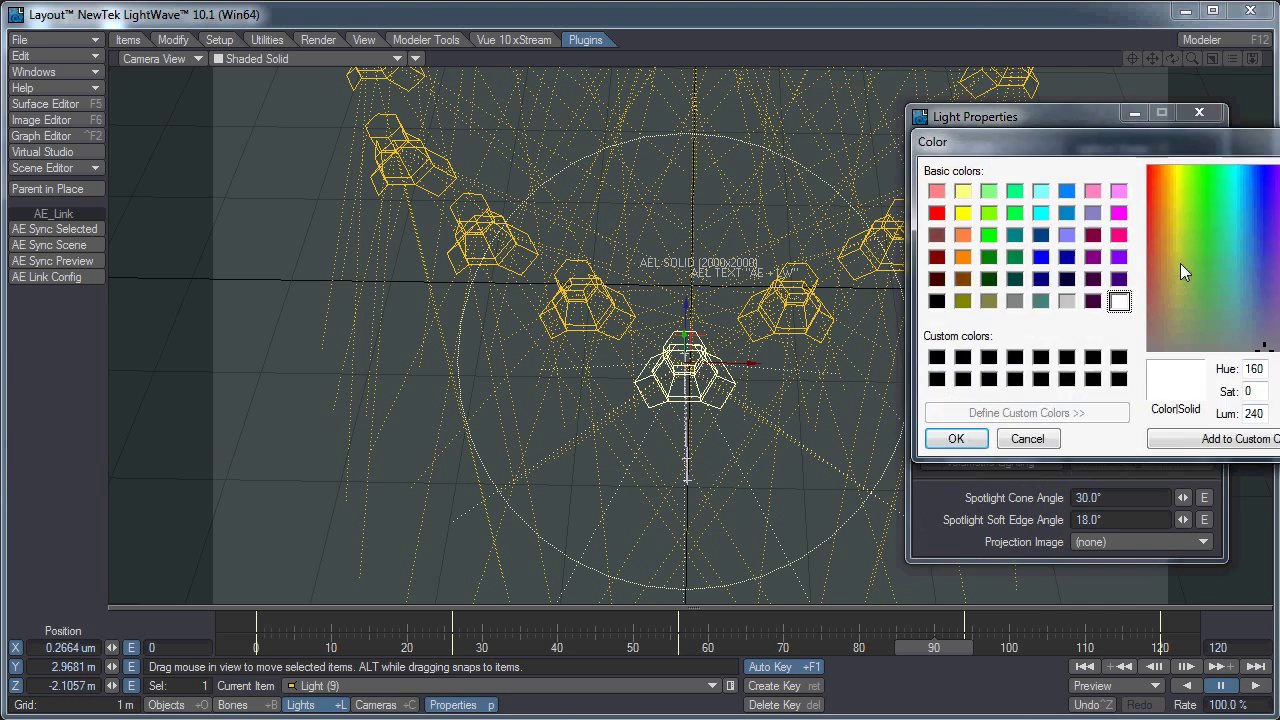
left_click(1118, 211)
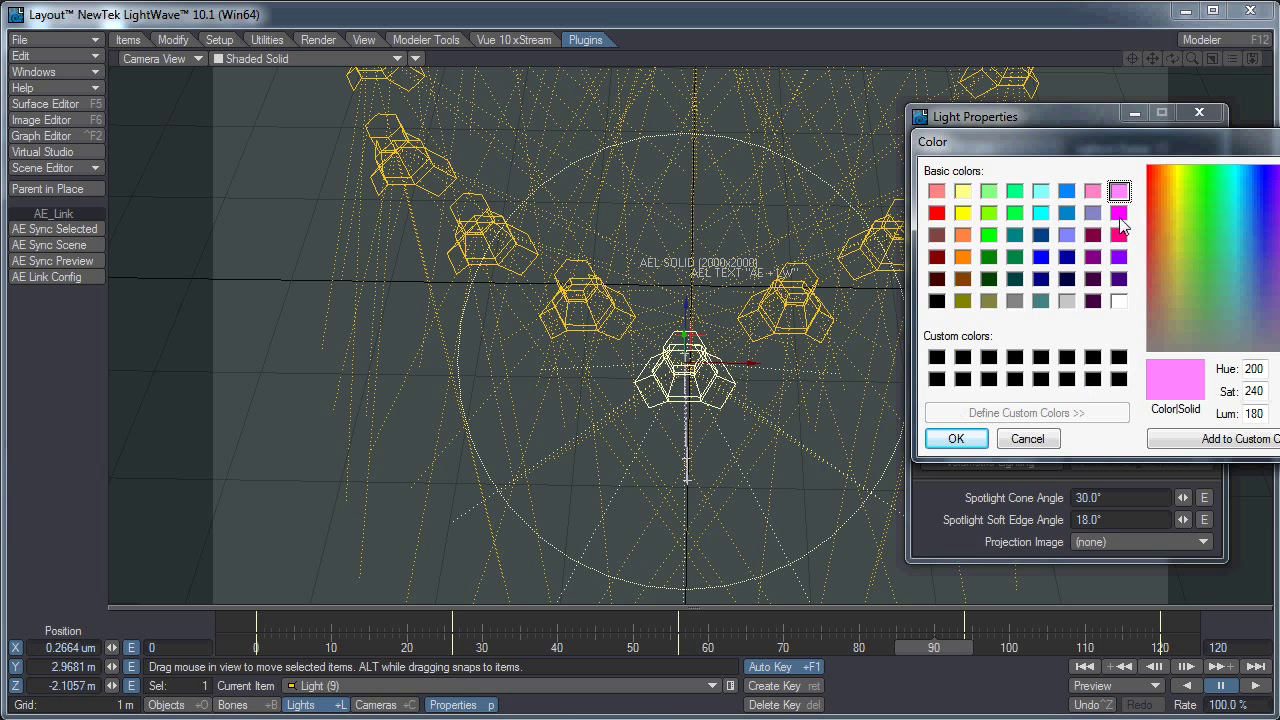
left_click(953, 438)
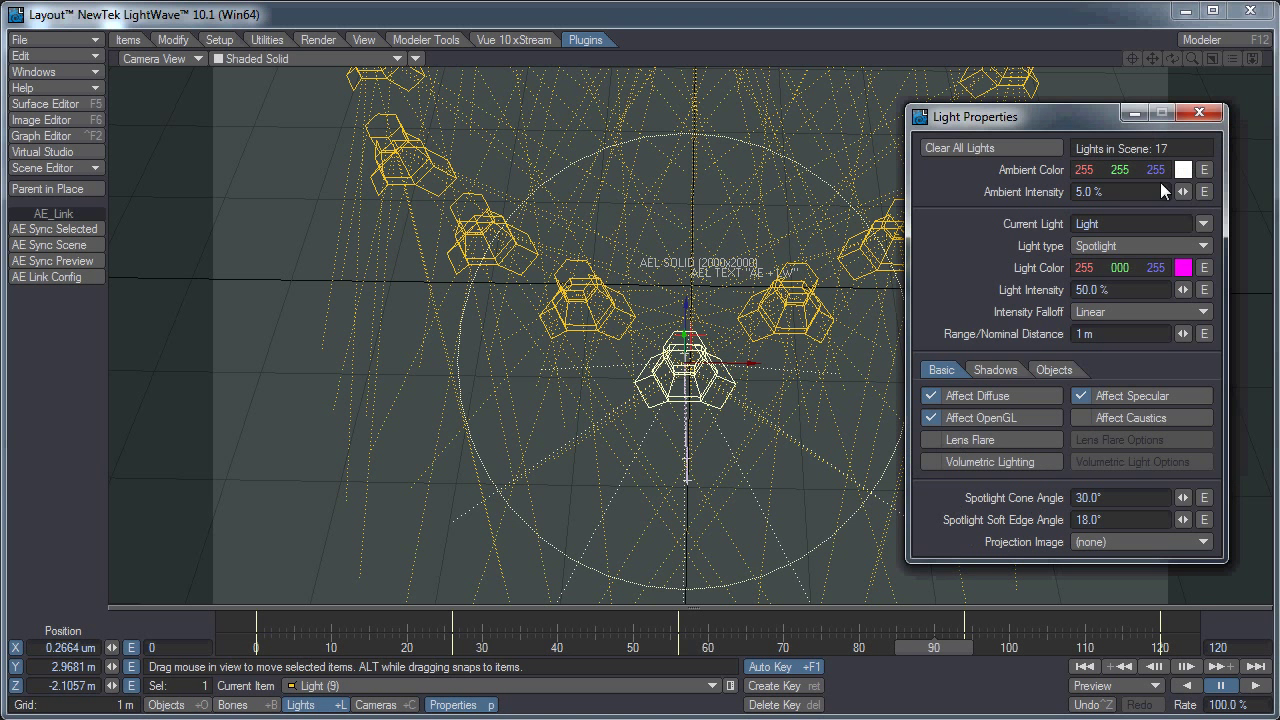
left_click(1199, 112)
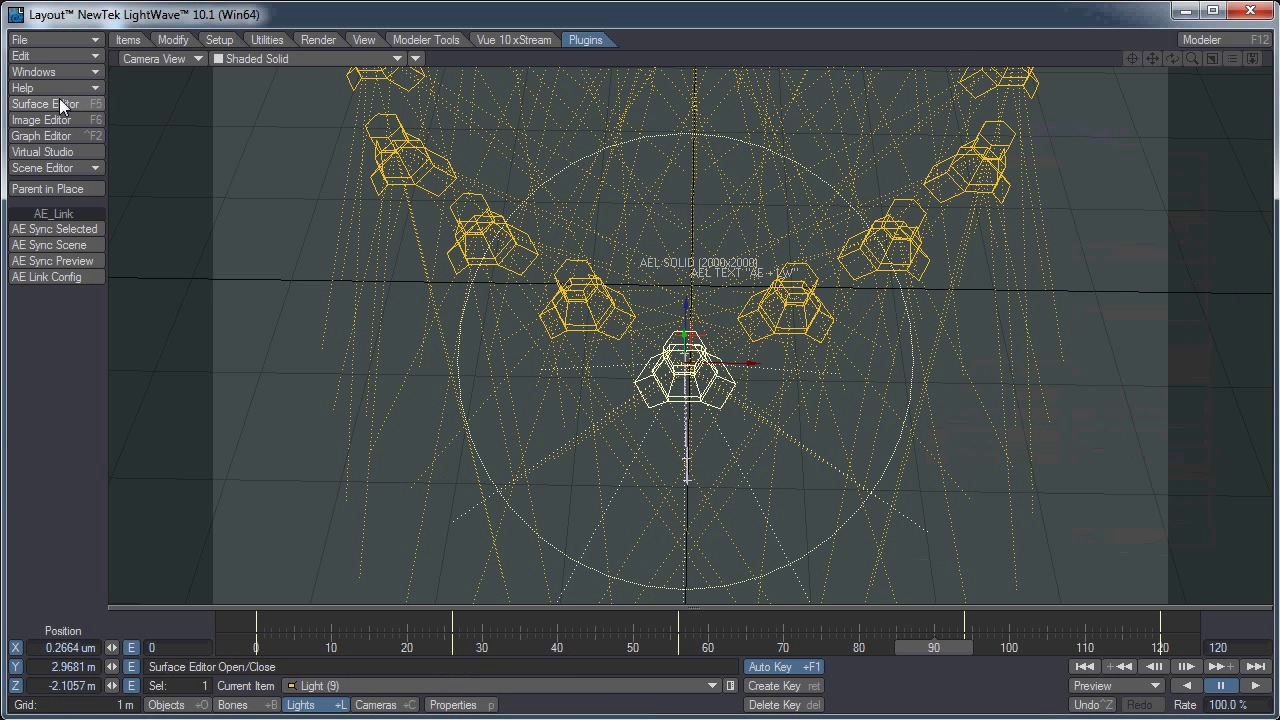
left_click(64, 245)
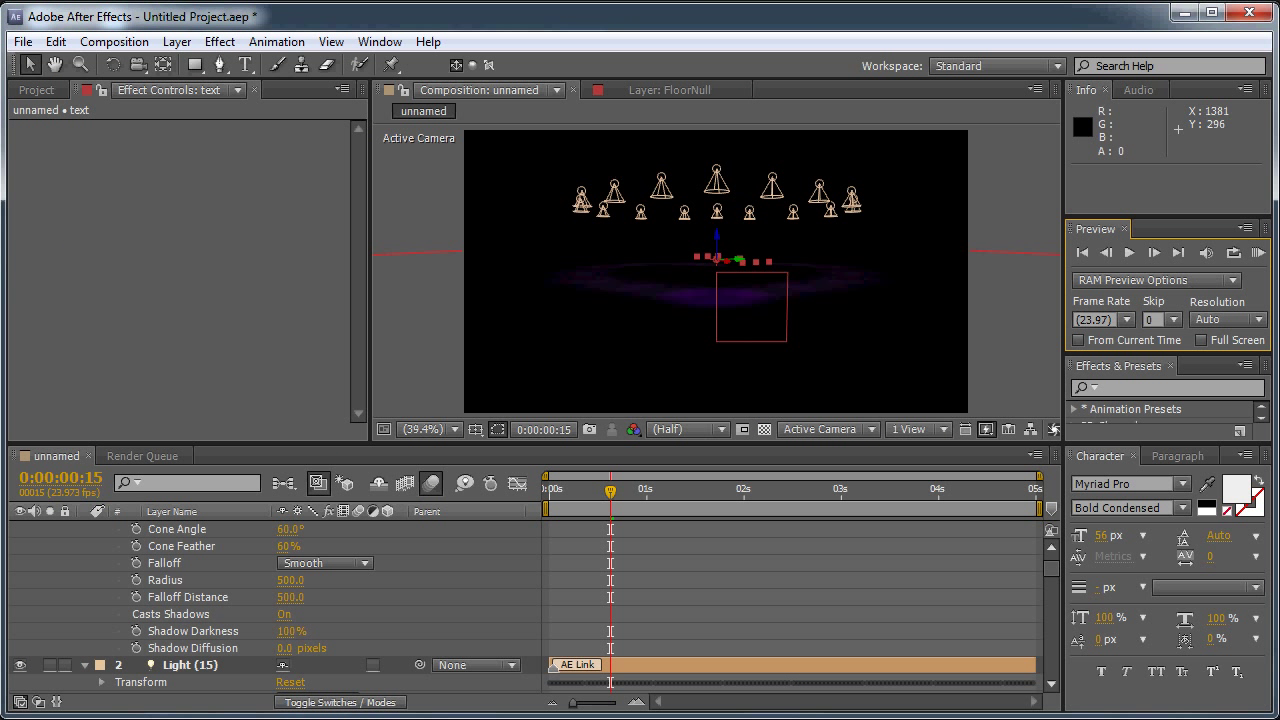
- Start a RAM preview of the unnamed comp with its soft purple glow
left_click(1257, 253)
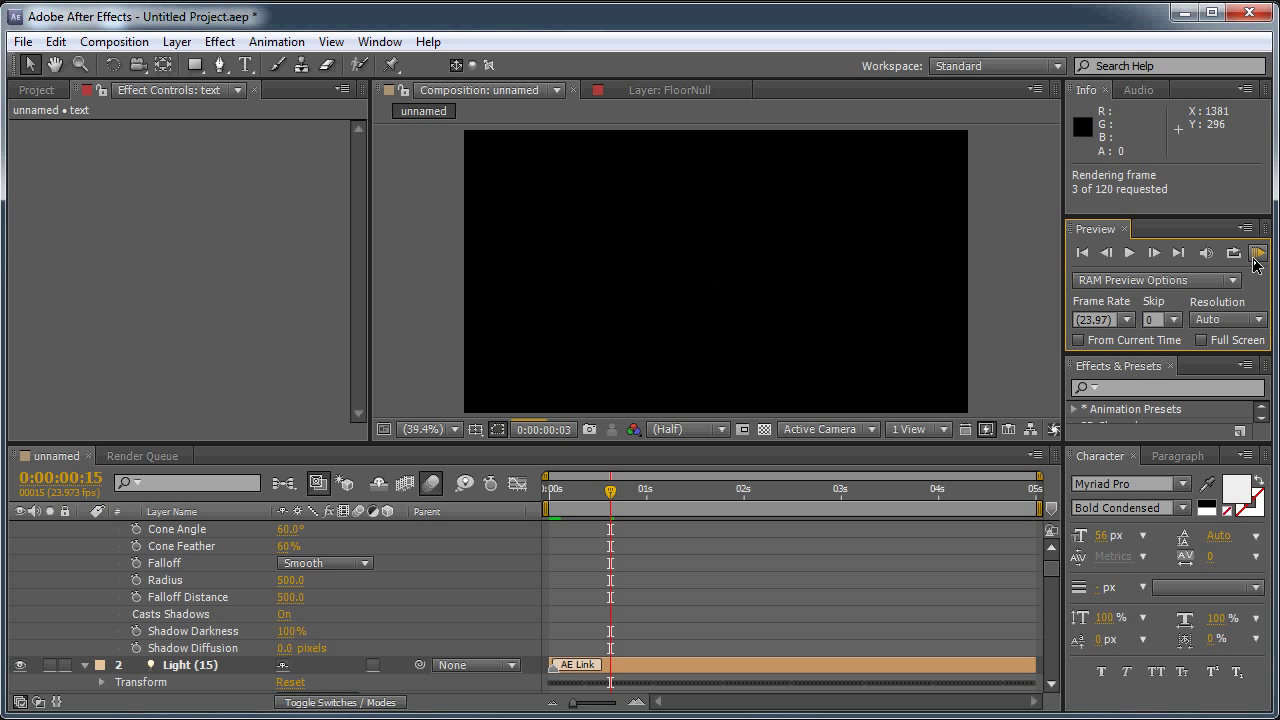